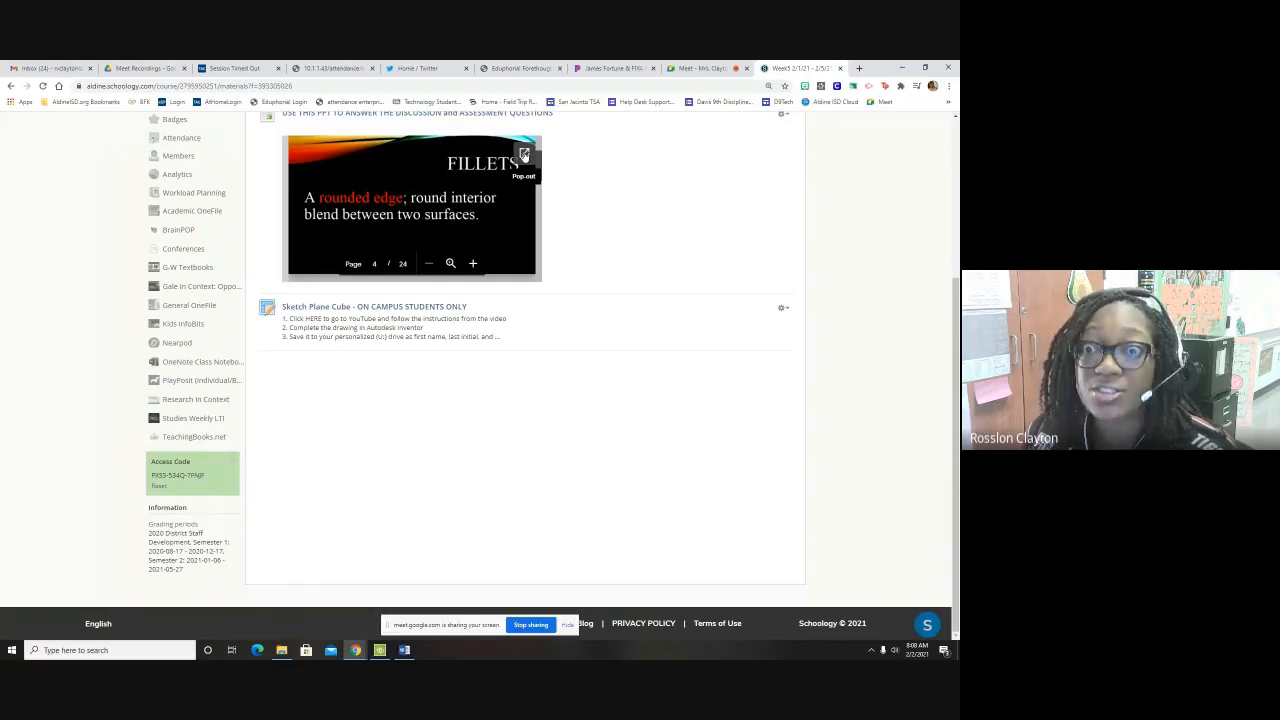
View the Autodesk Vocabulary presentation in its own browser tab, and close that tab
click(524, 154)
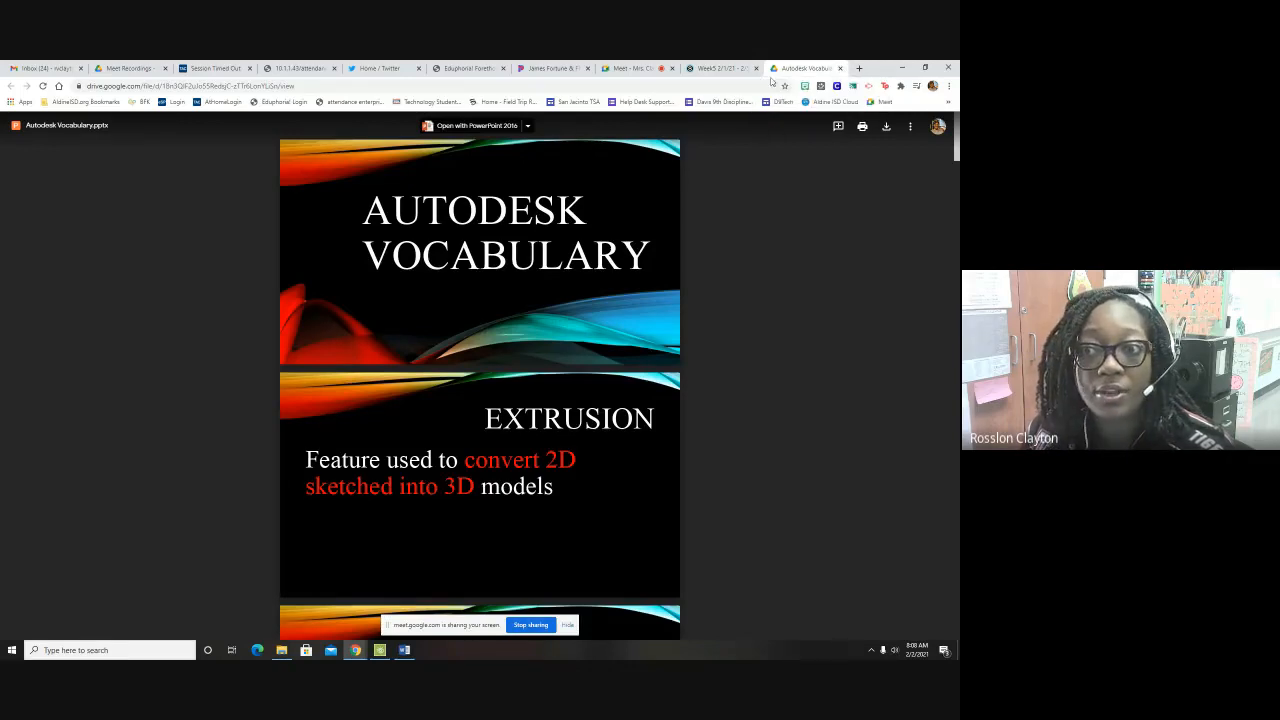
click(840, 68)
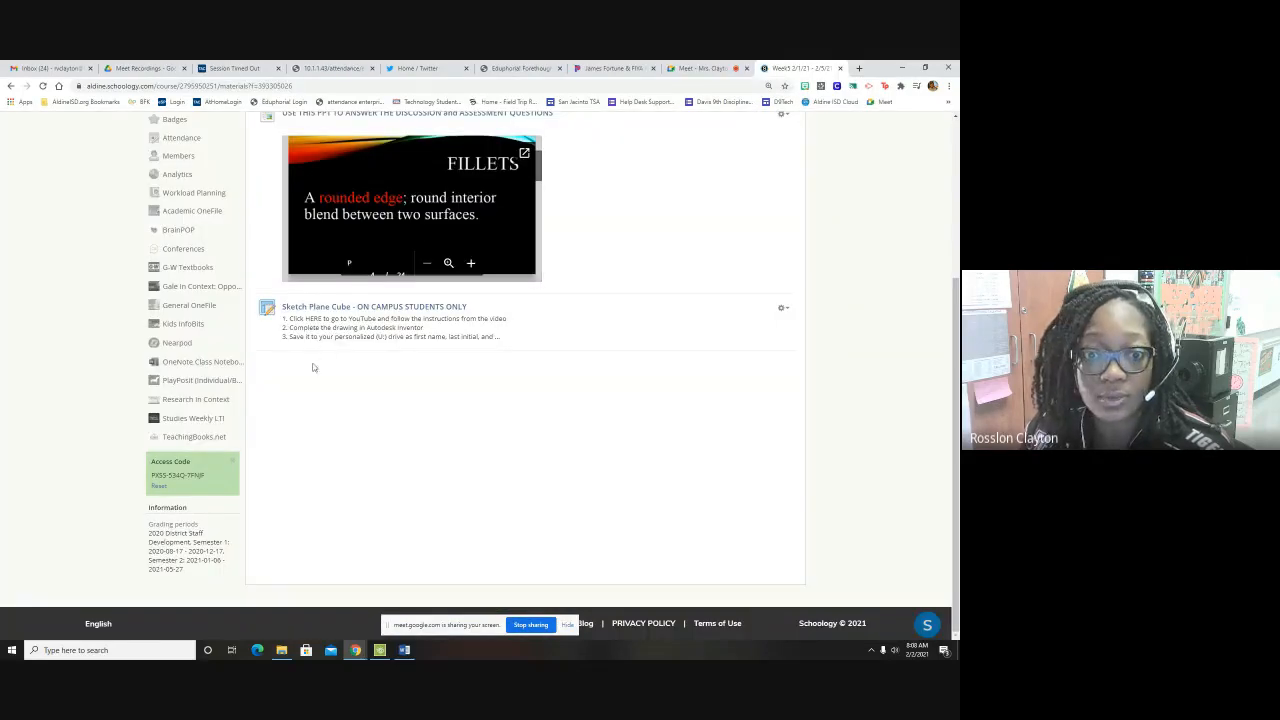
Open the Sketch Plane Cube assignment, follow its link to the YouTube tutorial and pause the video
click(335, 309)
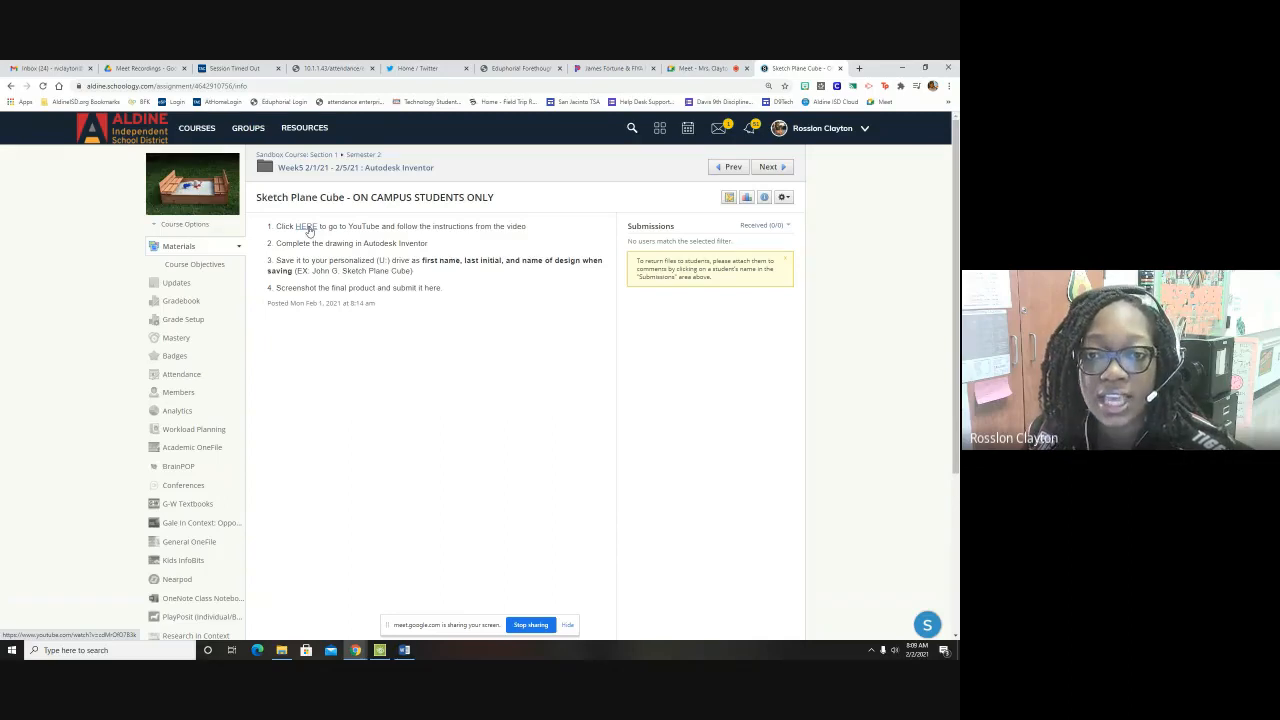
click(307, 227)
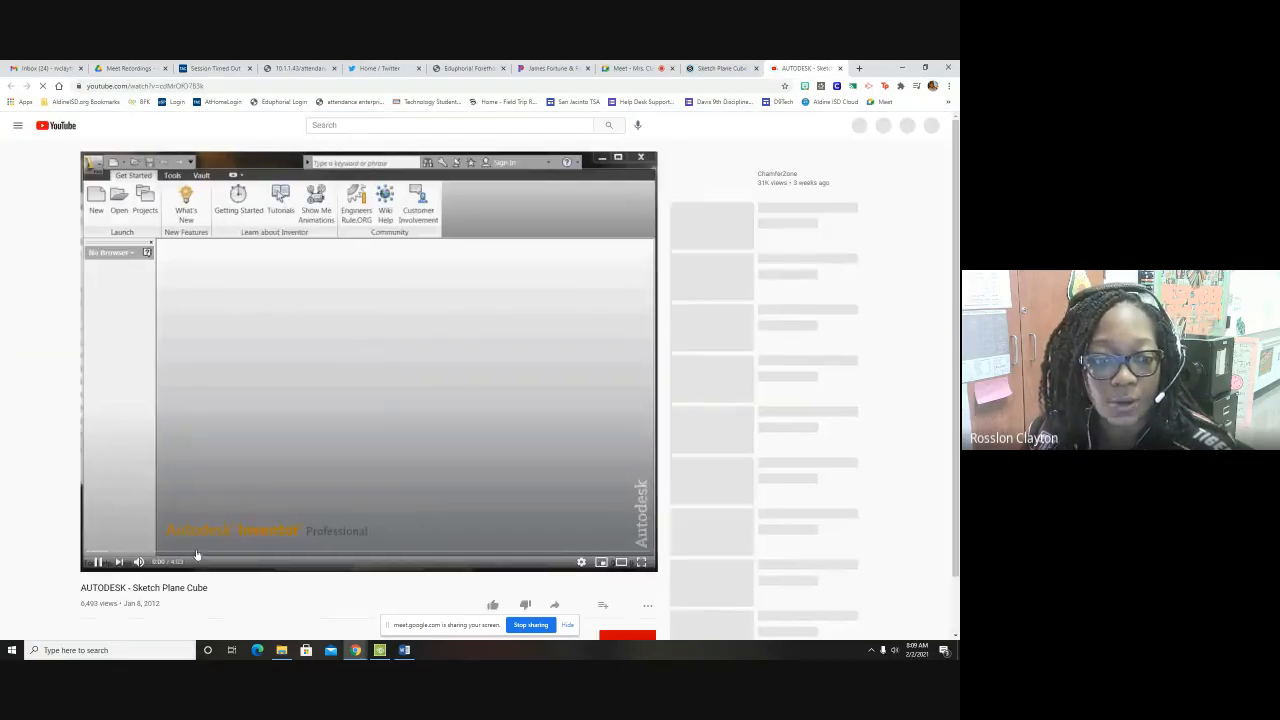
click(545, 506)
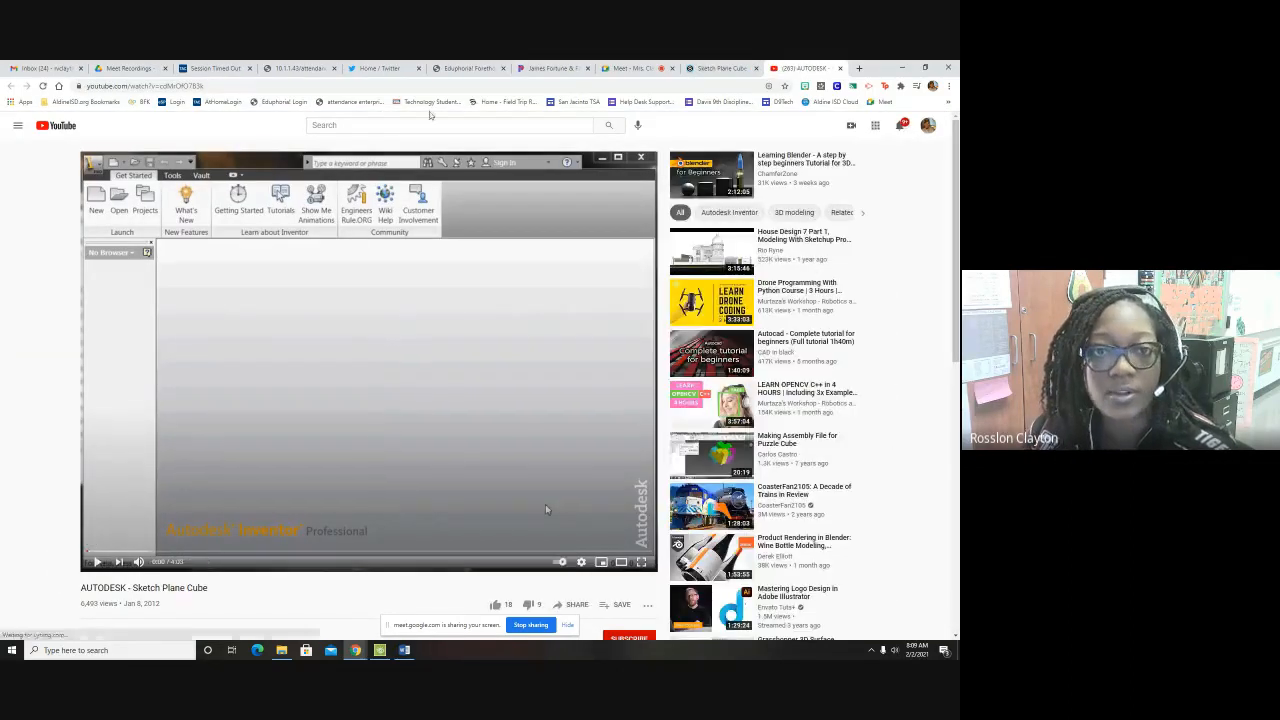
Go back to the Sketch Plane Cube assignment and highlight the instruction on how to name the saved file
click(722, 68)
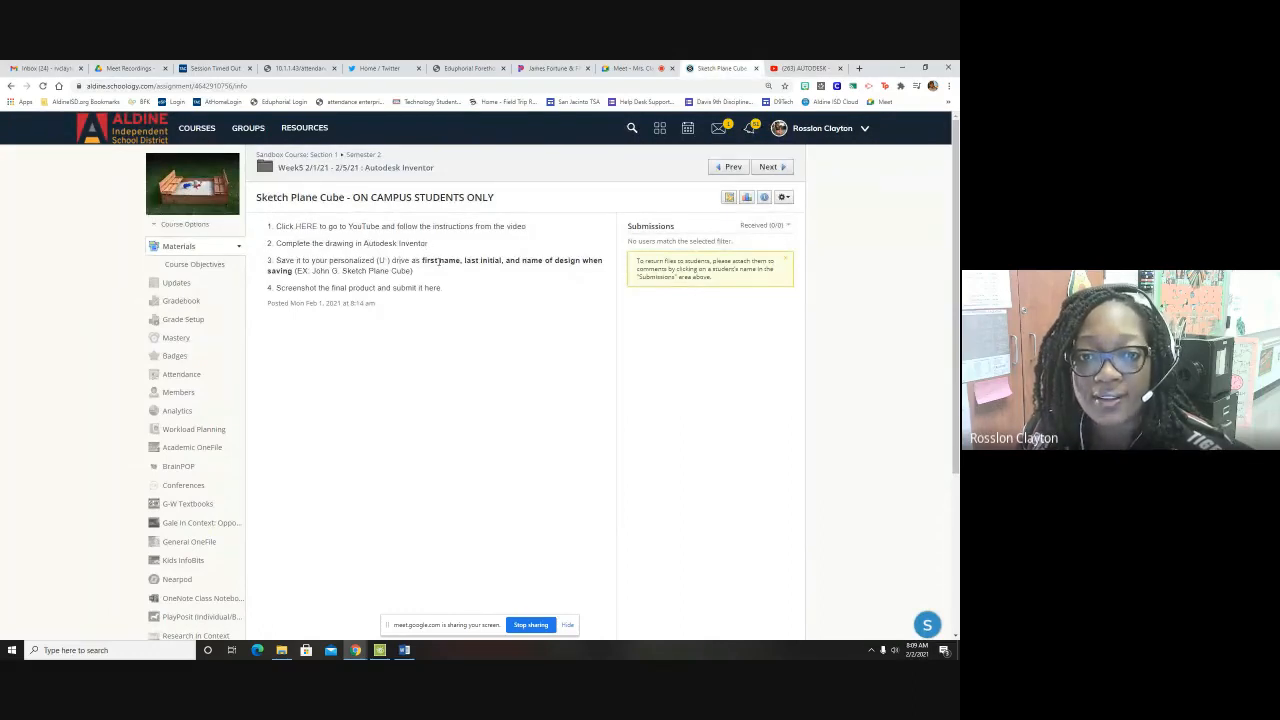
drag(422, 260, 306, 280)
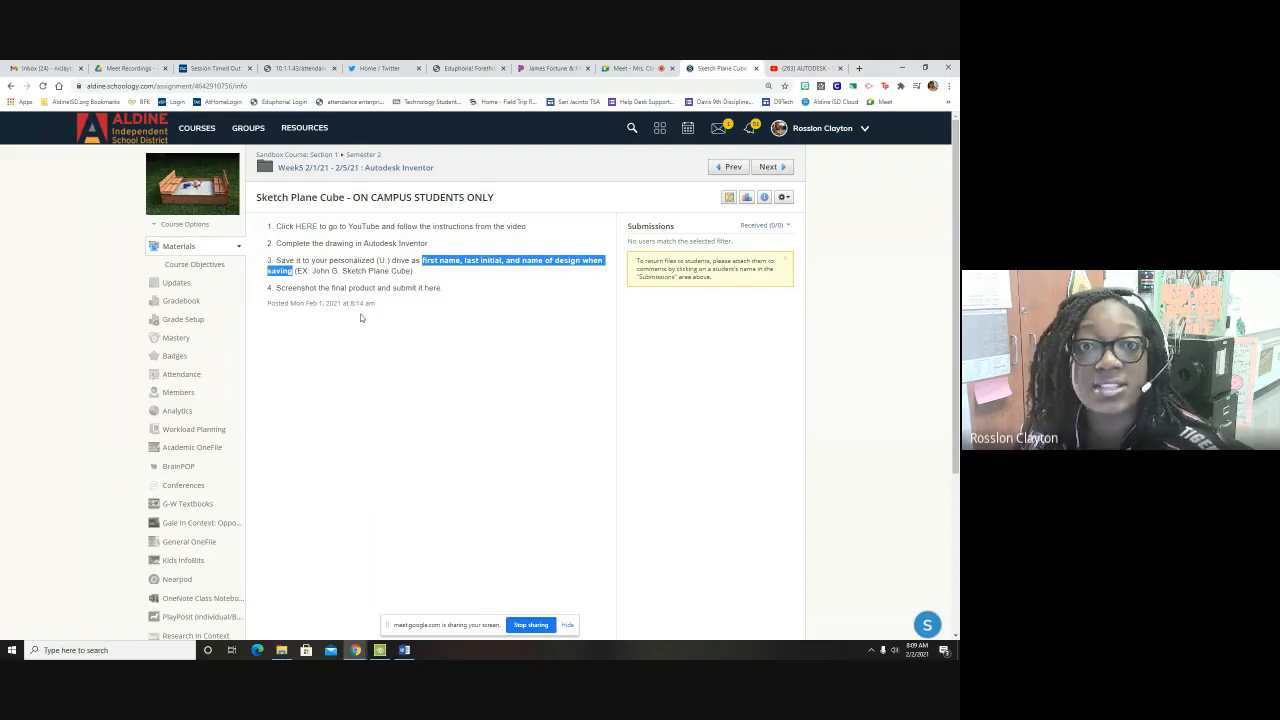
click(494, 238)
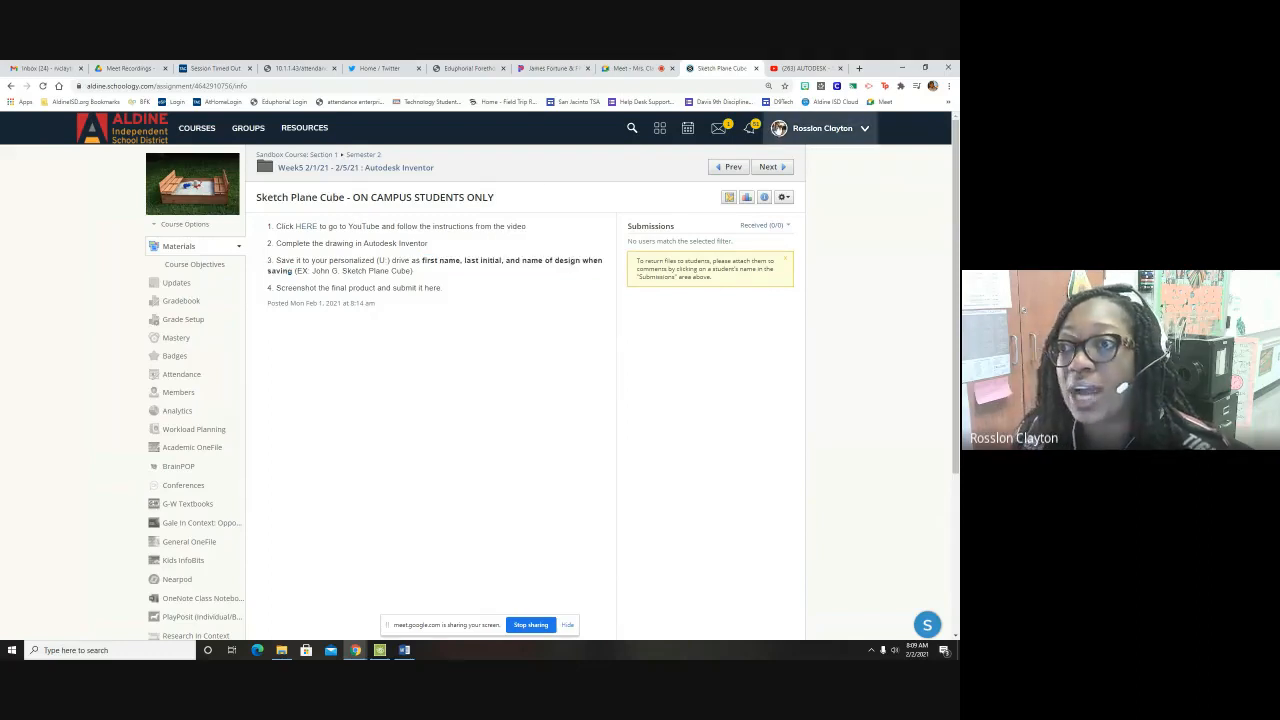
Switch to Autodesk Inventor Professional by launching it from the desktop, accept the privacy and data collection notices, and choose Start Working
click(902, 69)
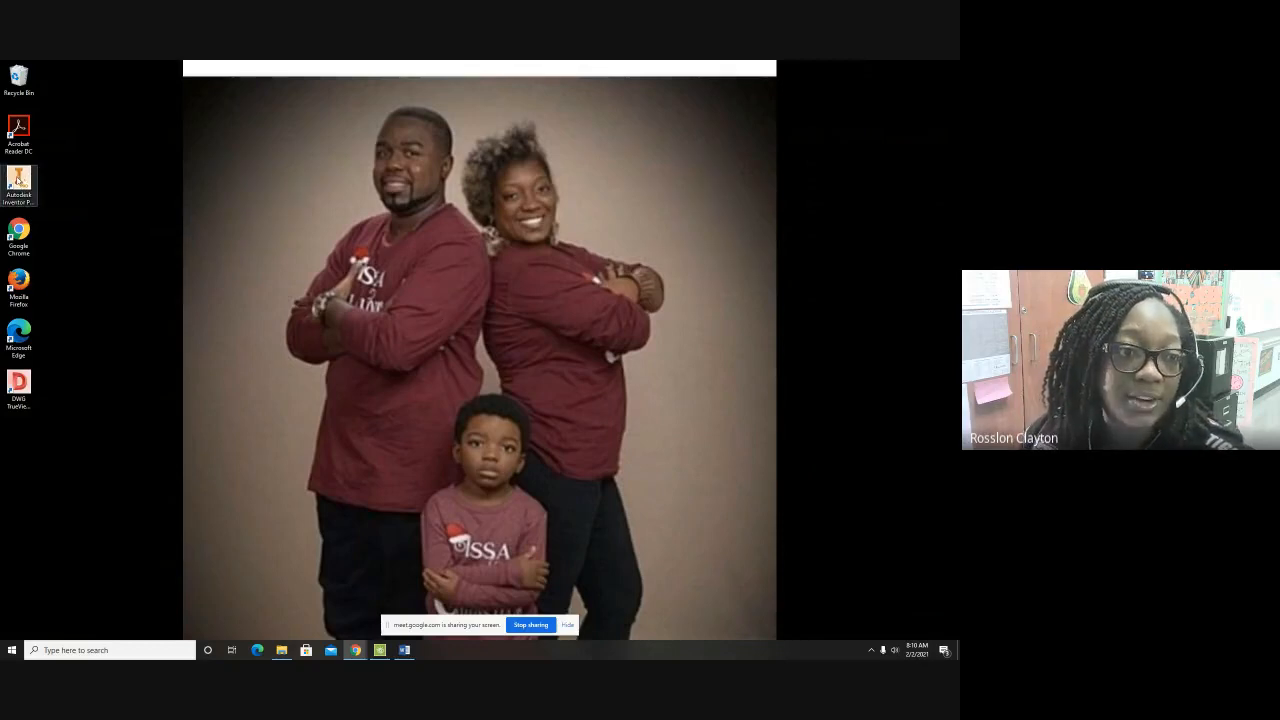
click(13, 186)
double_click(13, 186)
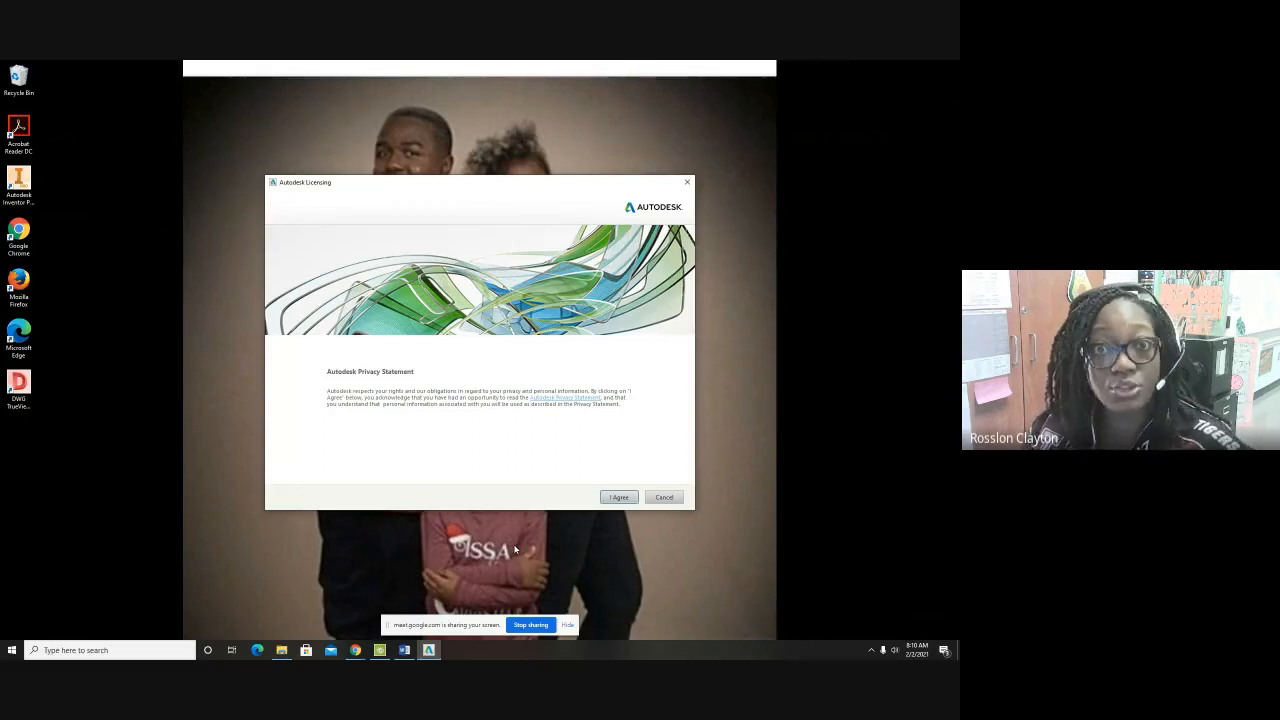
click(619, 497)
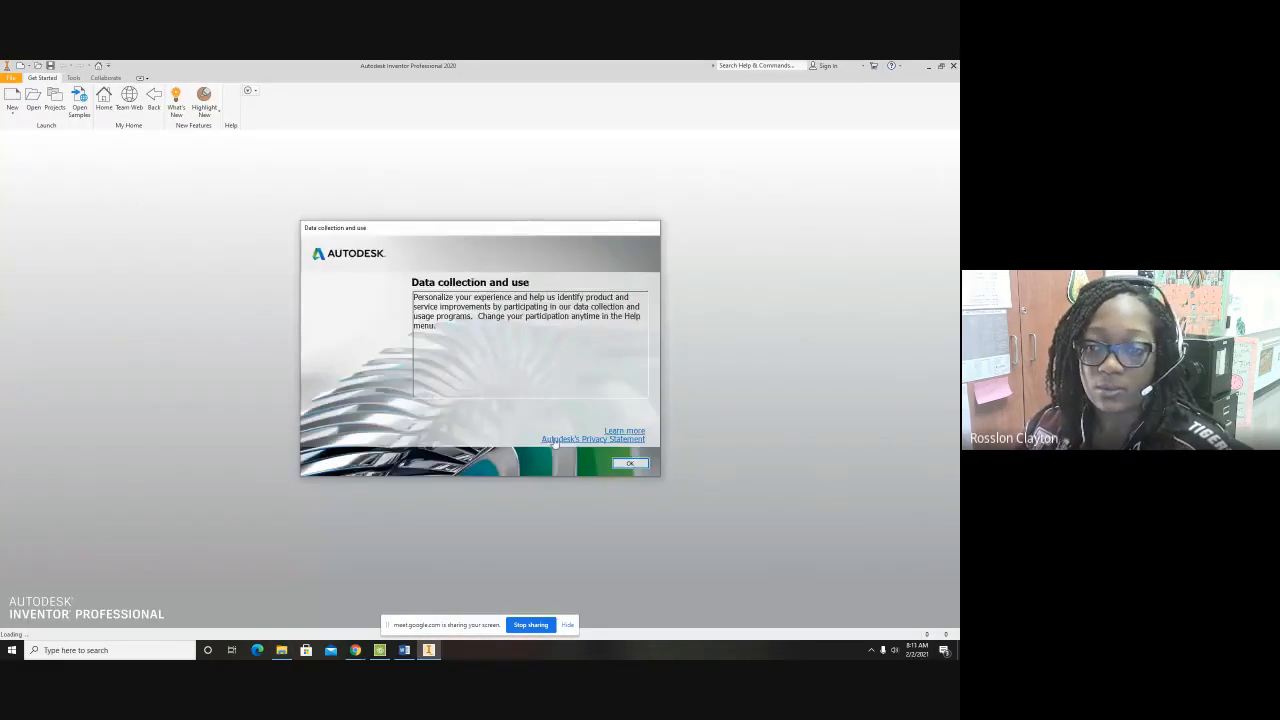
click(627, 464)
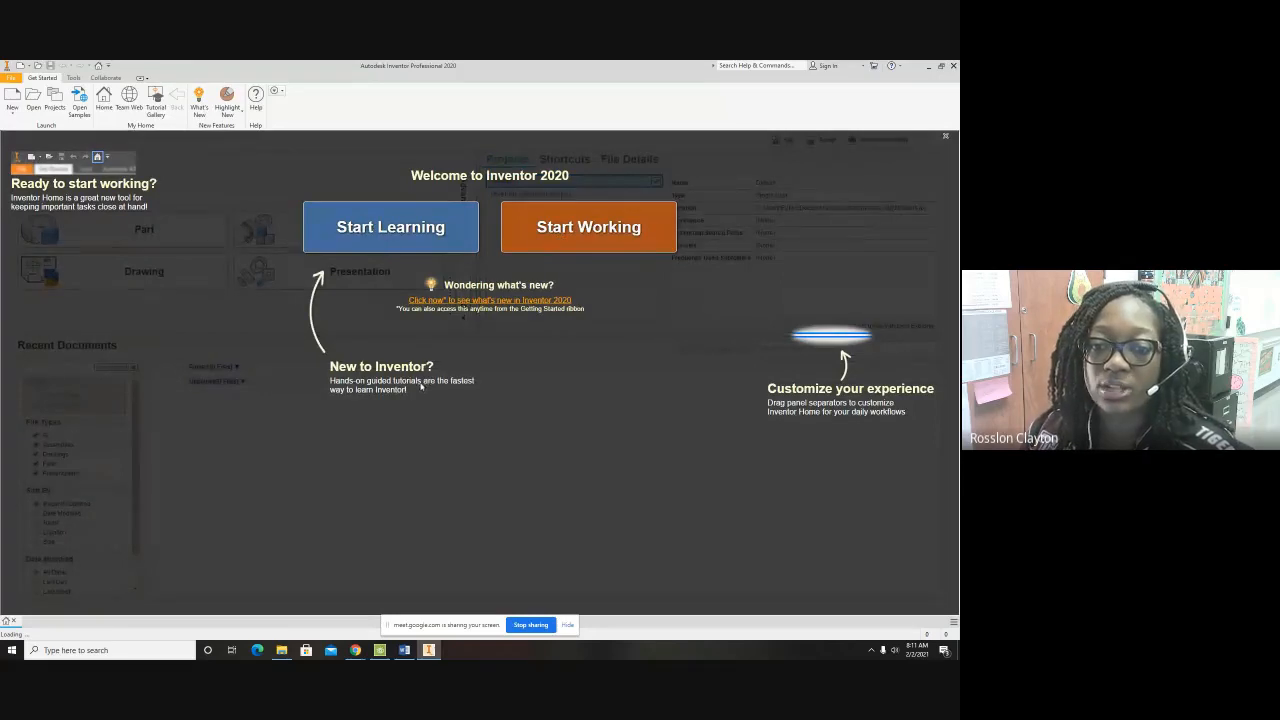
click(548, 236)
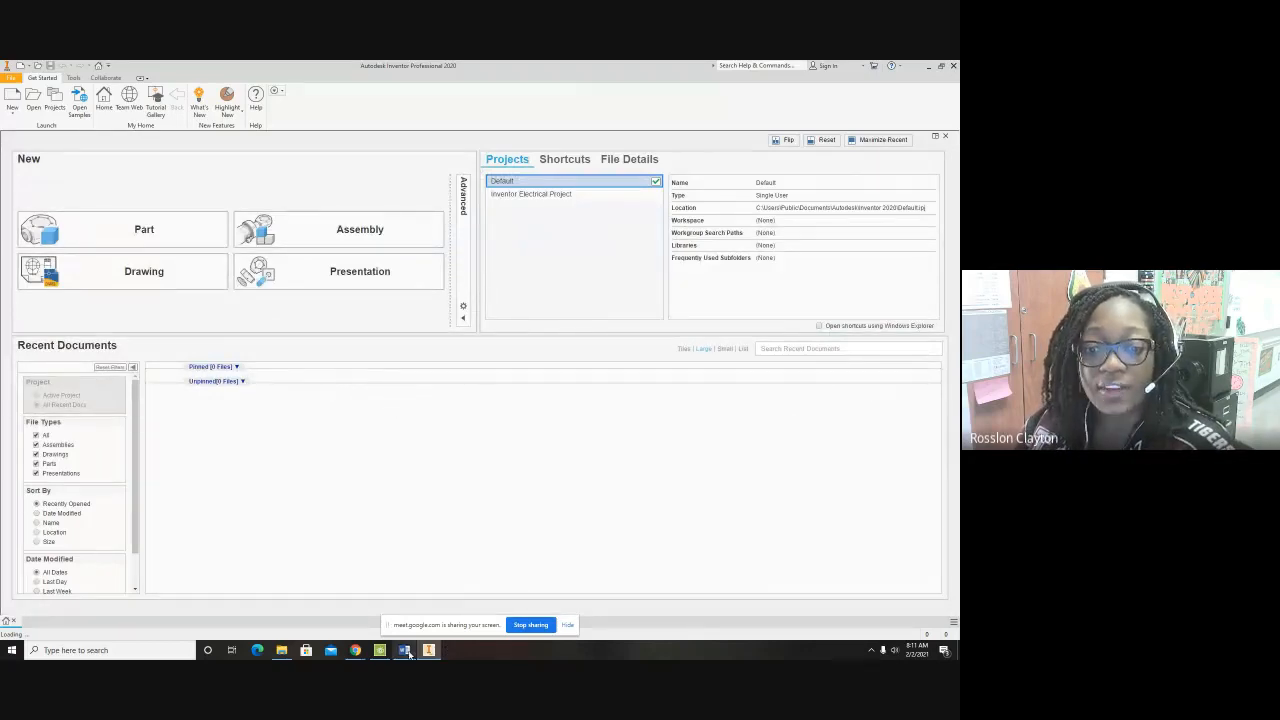
Switch back to Chrome and separate the Sketch Plane Cube YouTube video into its own browser window
mouse_move(355, 650)
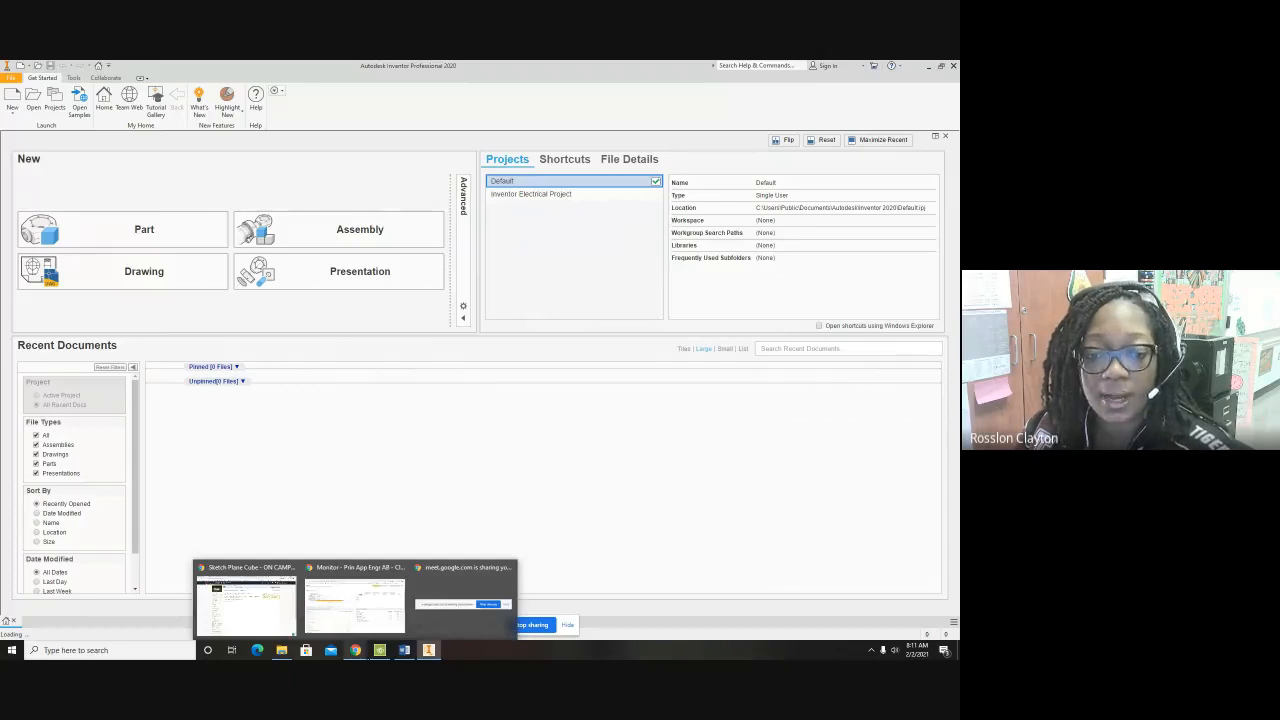
click(257, 600)
click(806, 68)
mouse_move(807, 70)
mouse_down()
mouse_move(814, 93)
mouse_move(808, 81)
mouse_up()
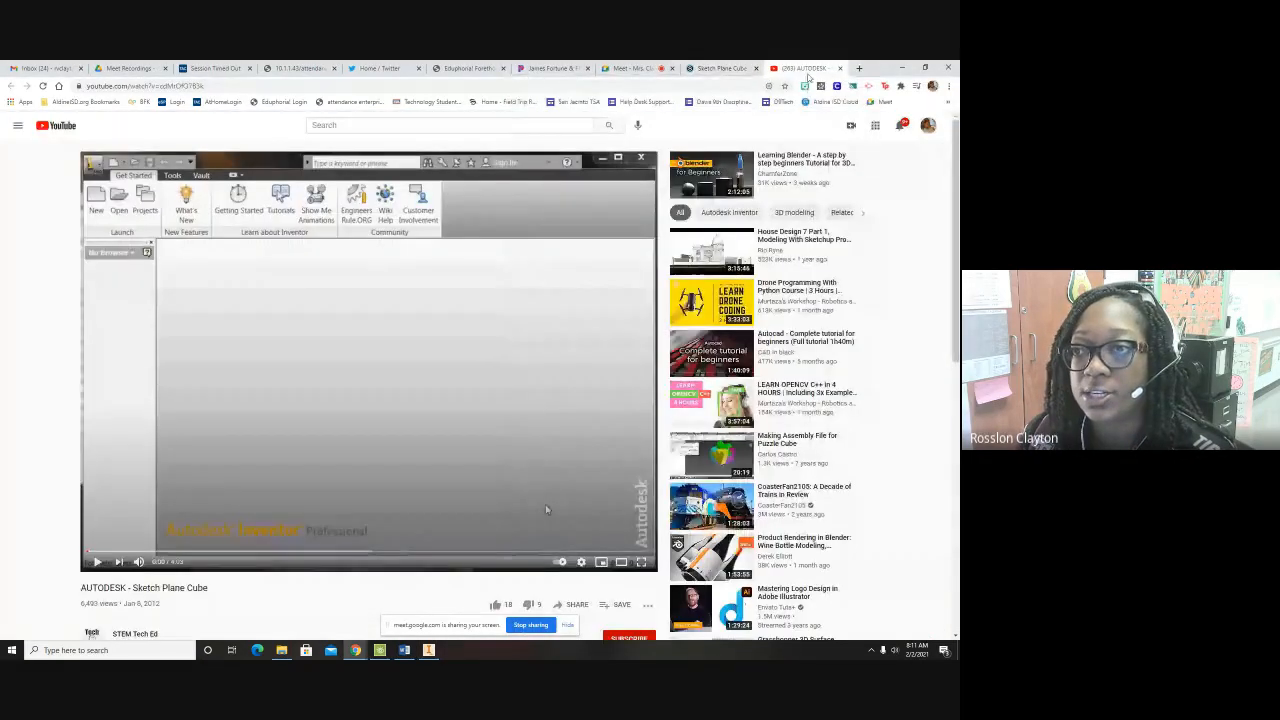
drag(806, 69, 812, 94)
click(922, 69)
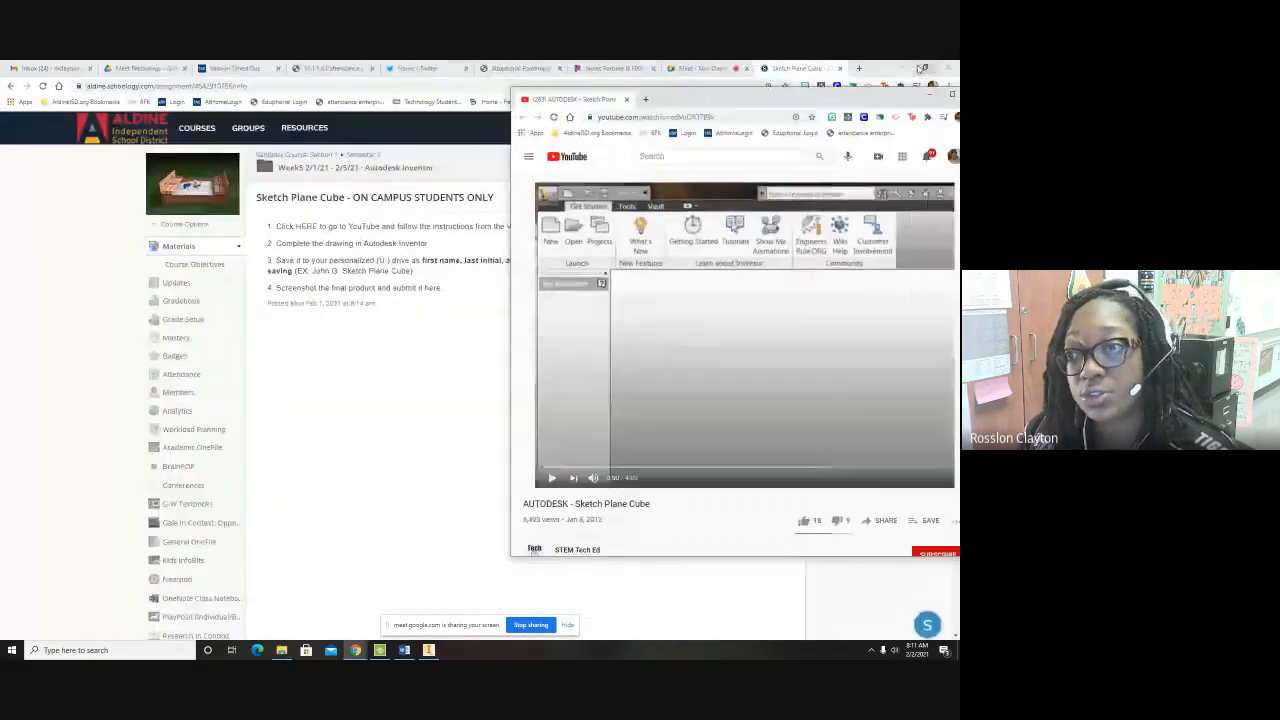
Narrow the Inventor window to about two thirds of the screen width and place the YouTube video window beside it
click(427, 655)
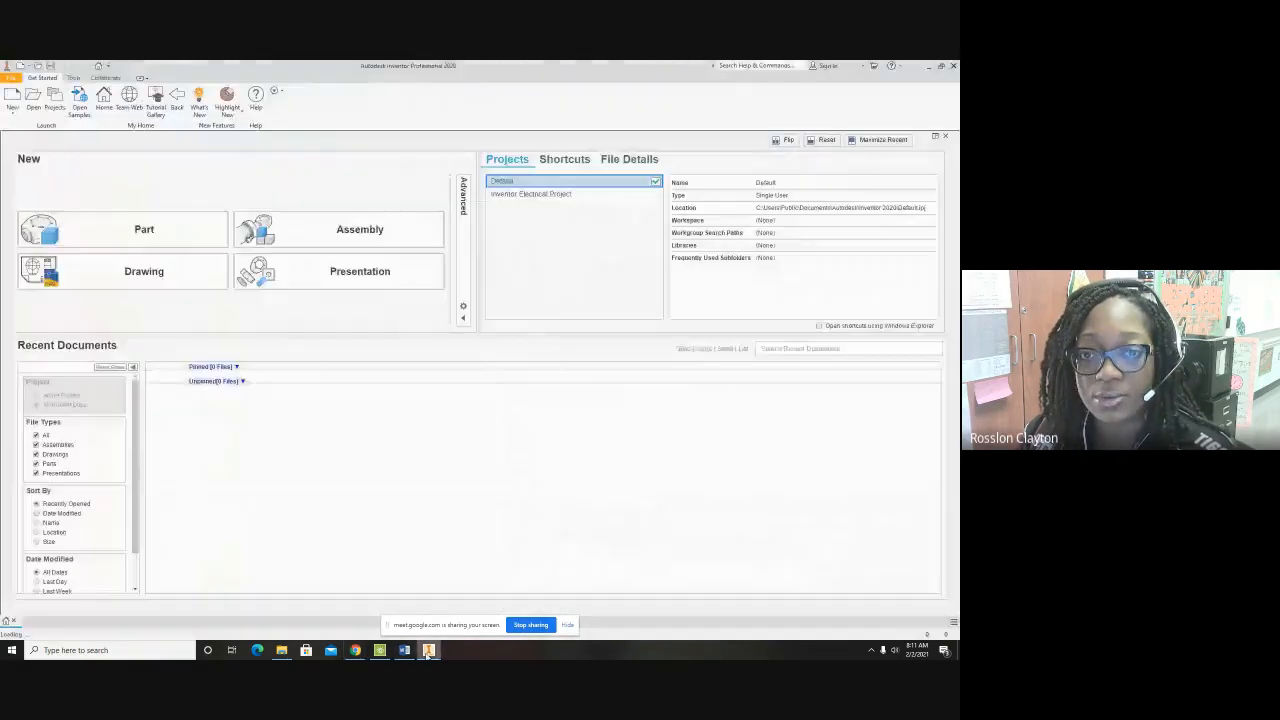
click(949, 70)
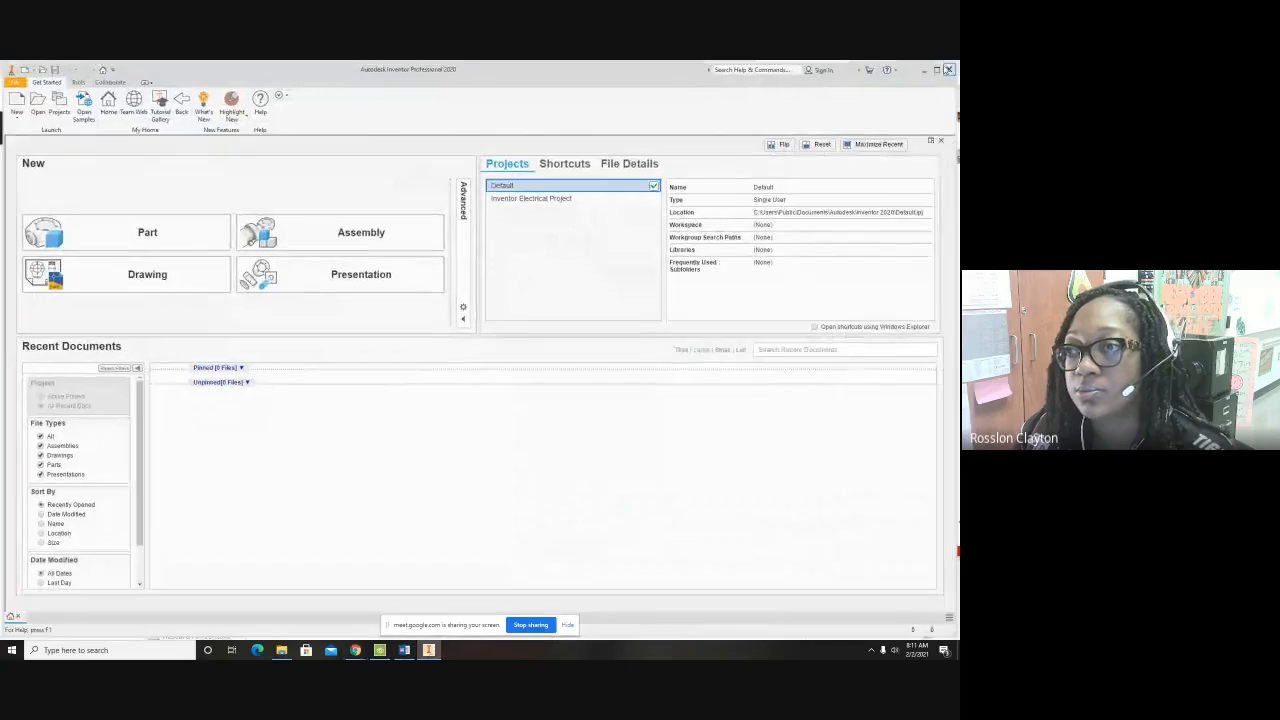
drag(957, 107, 612, 107)
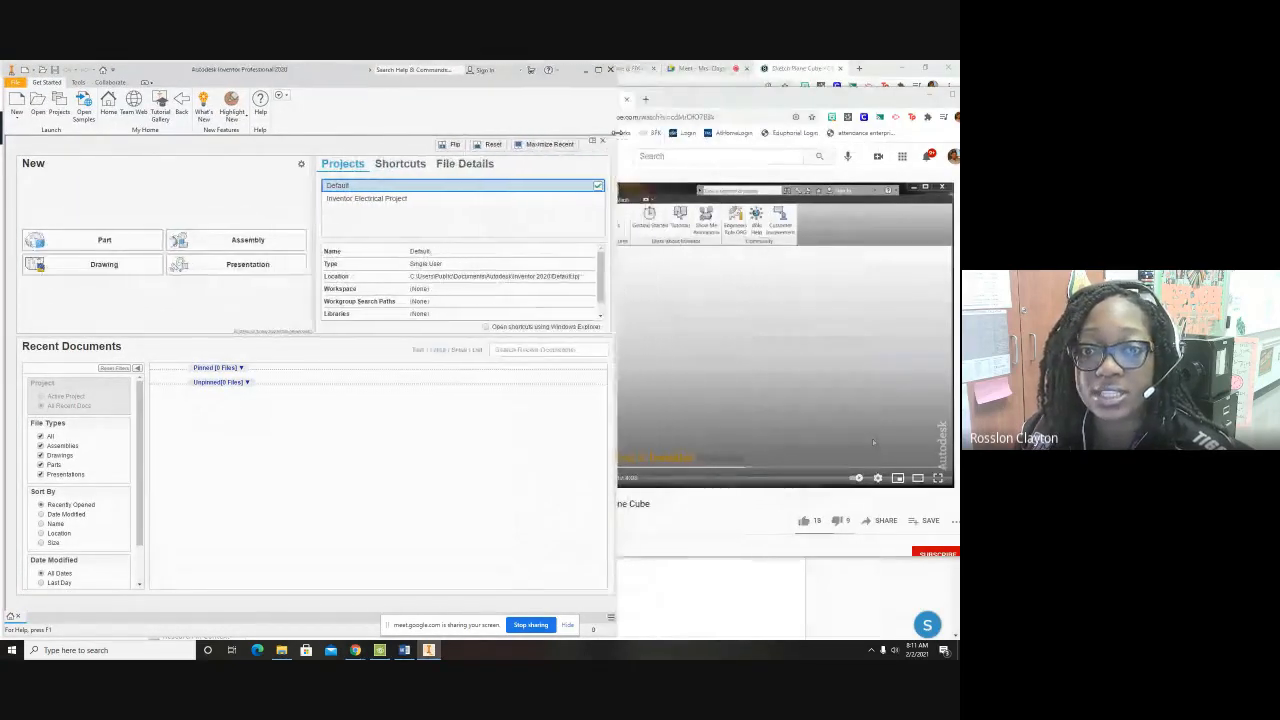
click(710, 104)
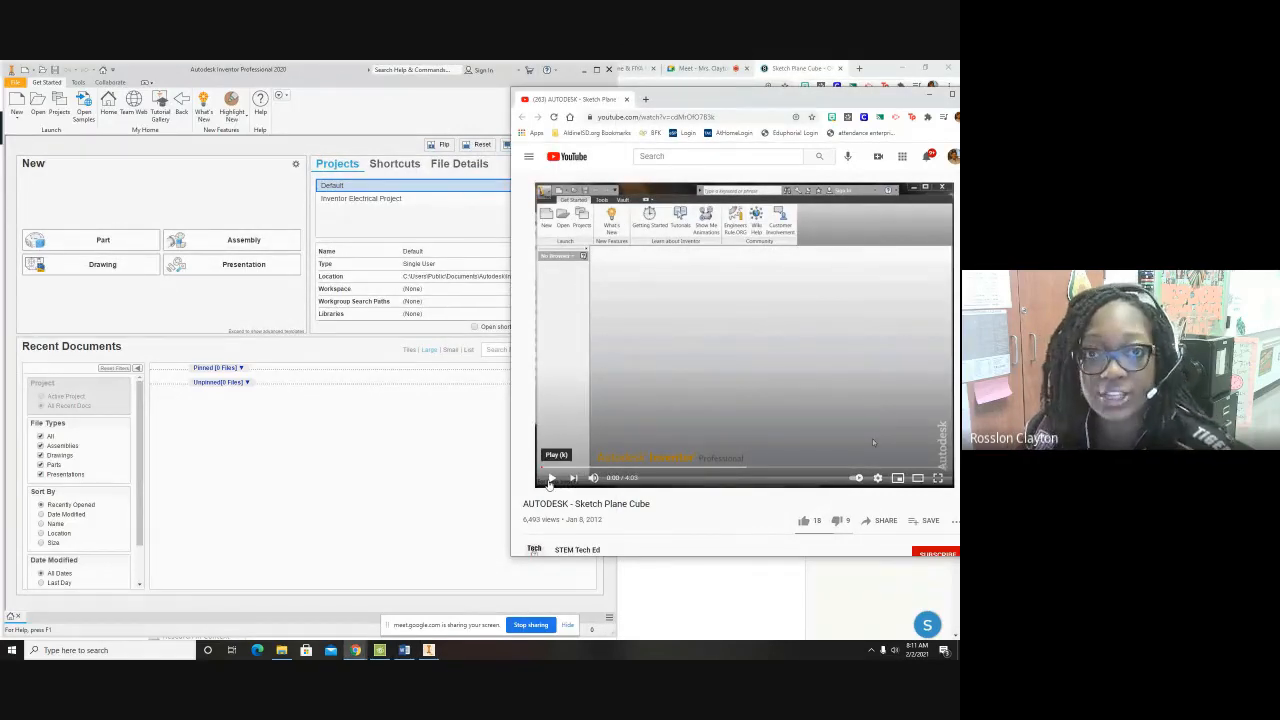
drag(782, 98, 750, 87)
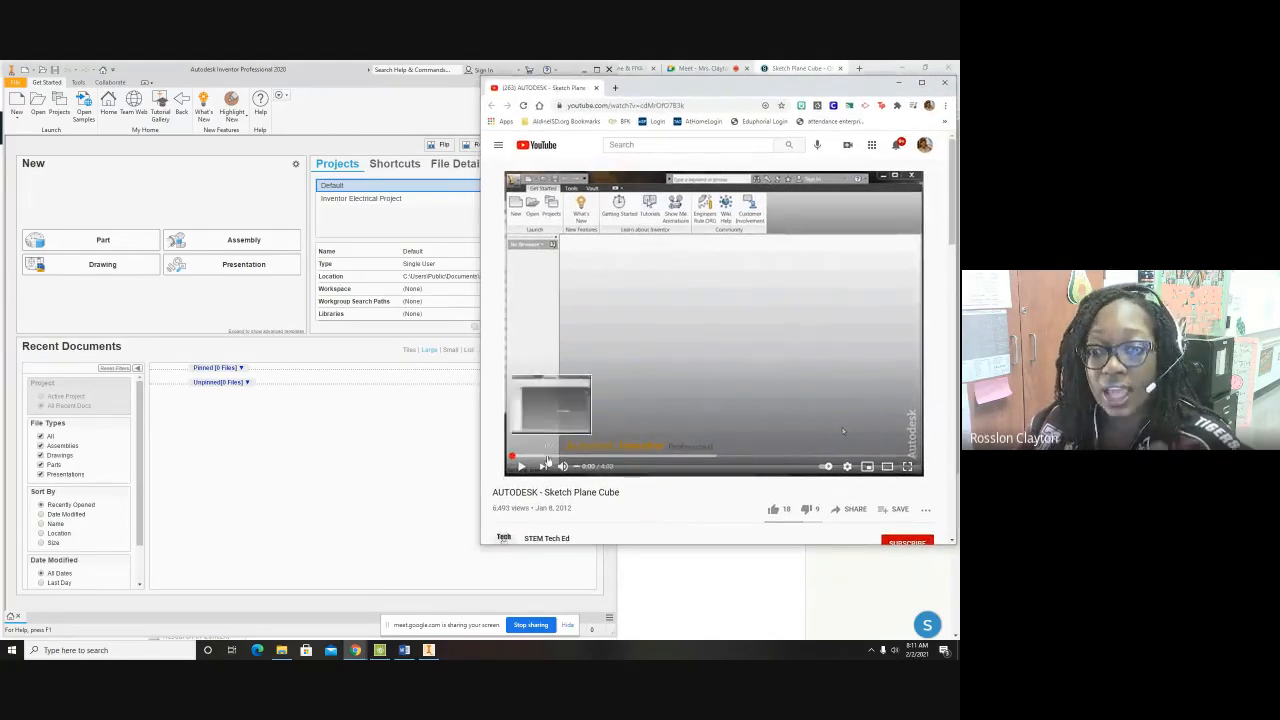
Play the tutorial up to its New File dialog, pause it, and create a new part in Inventor
click(521, 467)
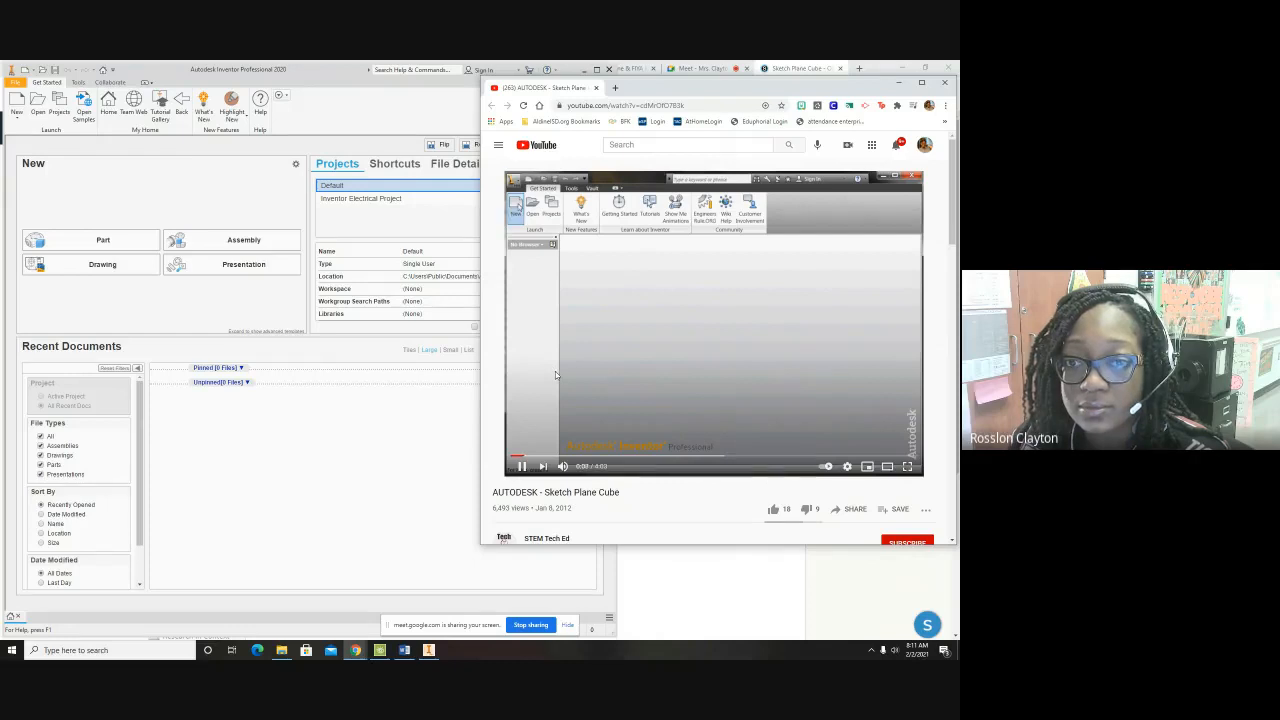
click(576, 390)
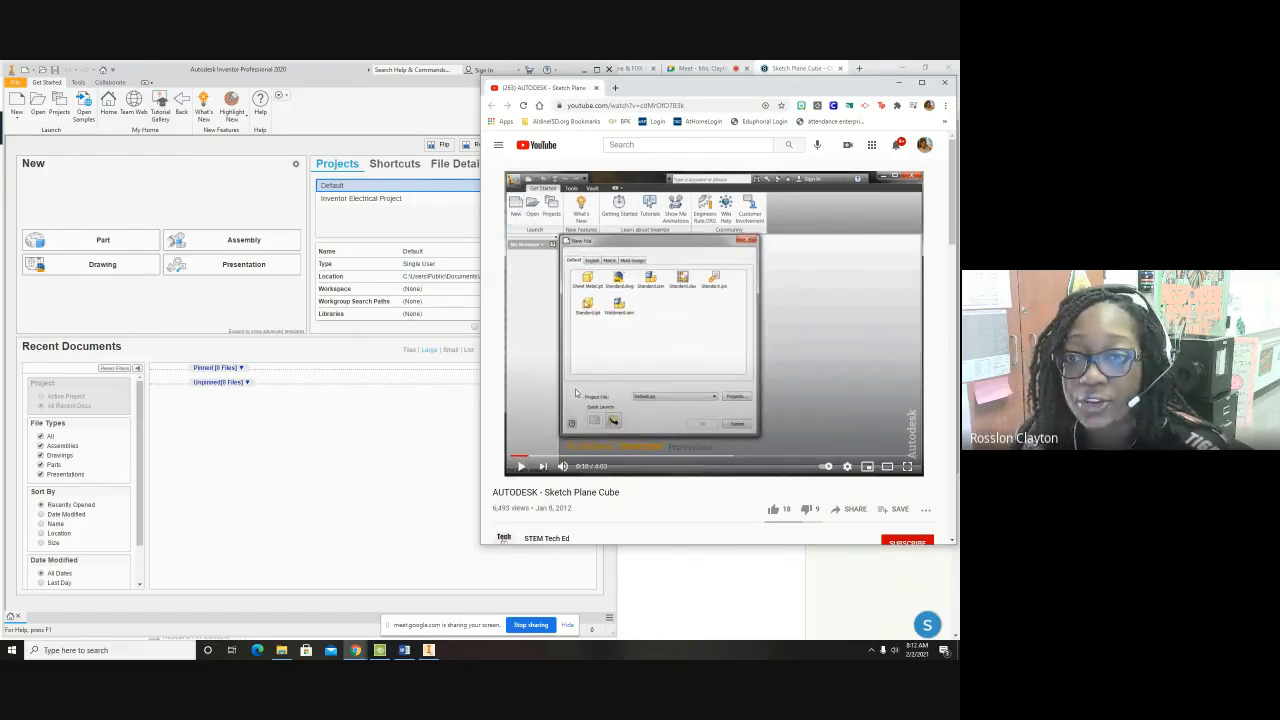
click(103, 244)
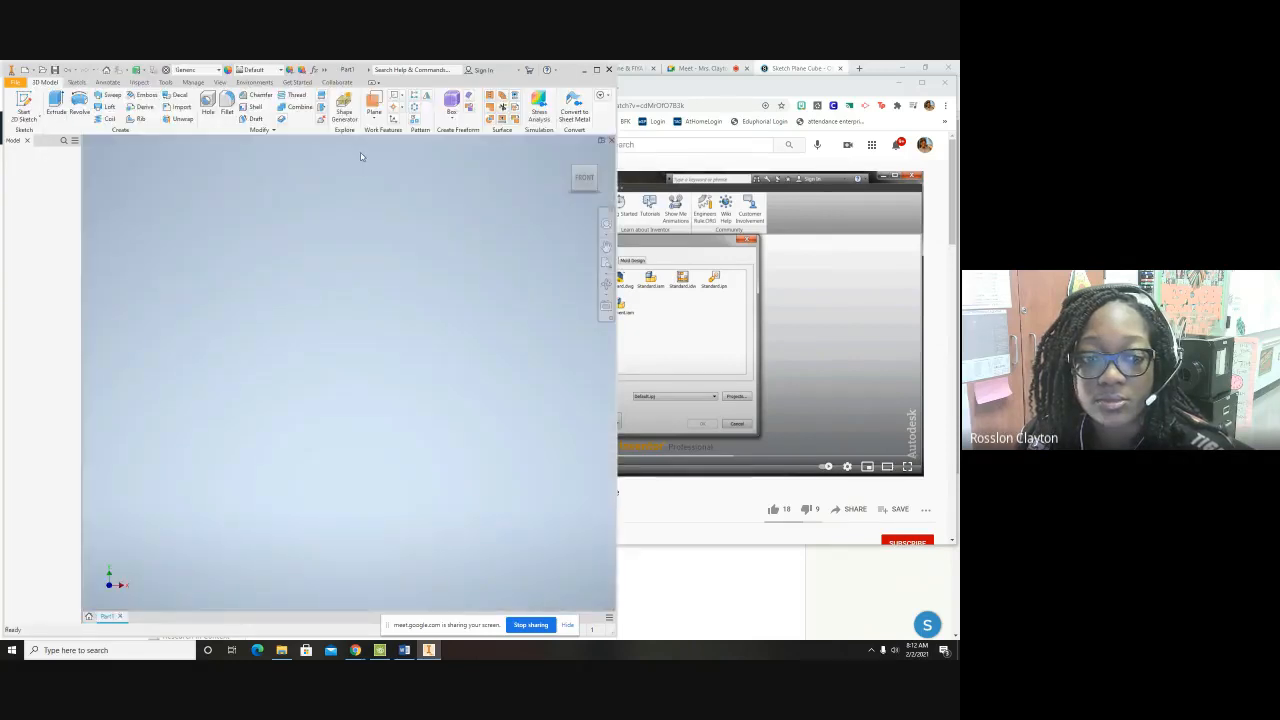
Watch the tutorial video up to the start of the empty sketch, and pause it there
click(693, 358)
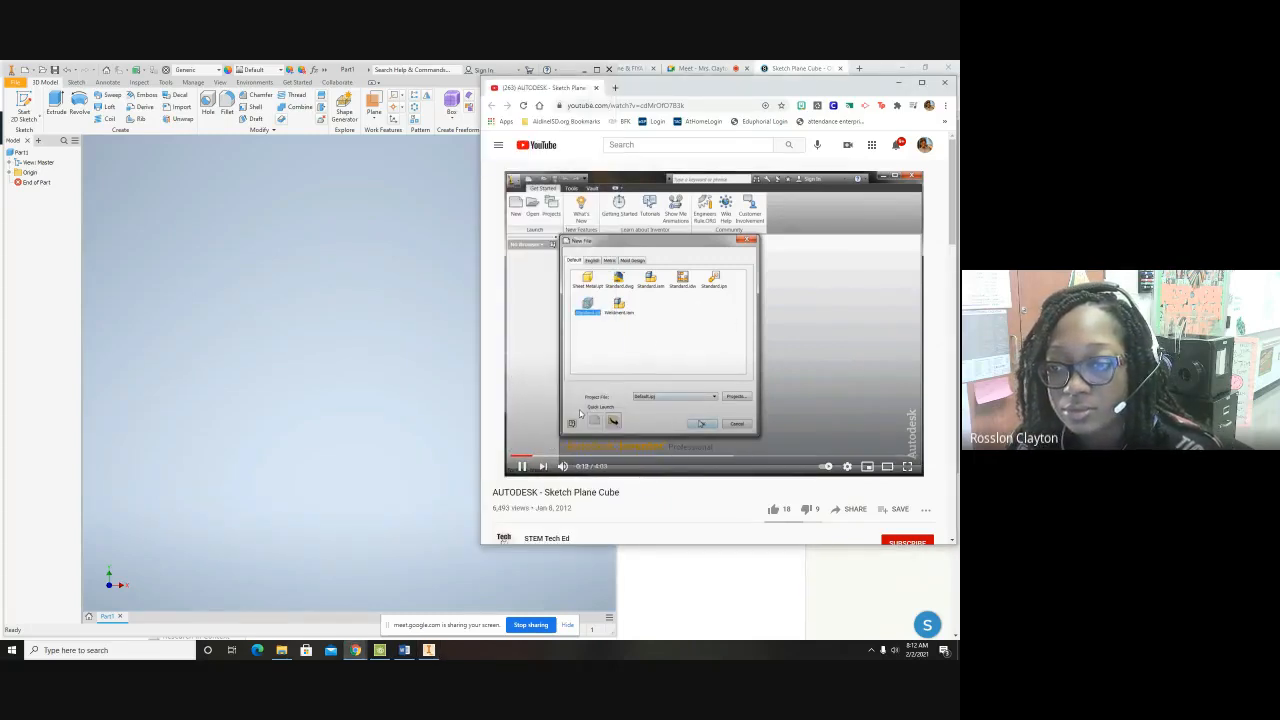
click(522, 466)
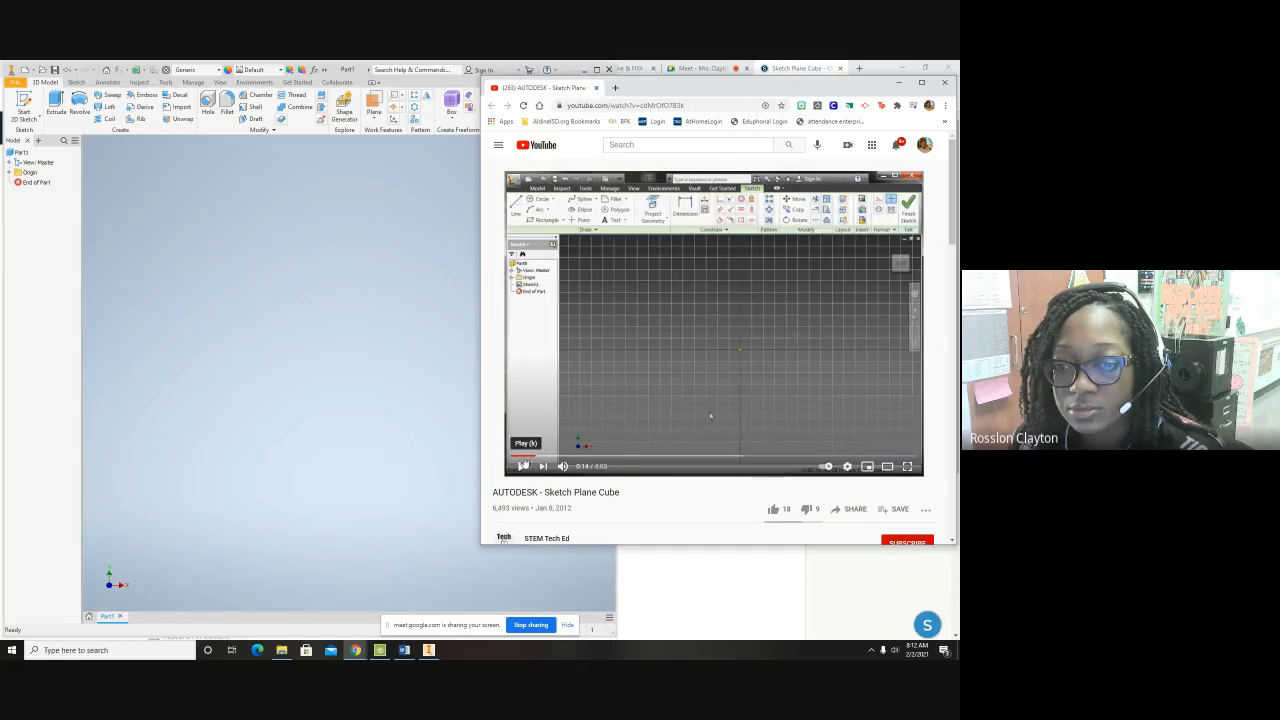
click(518, 456)
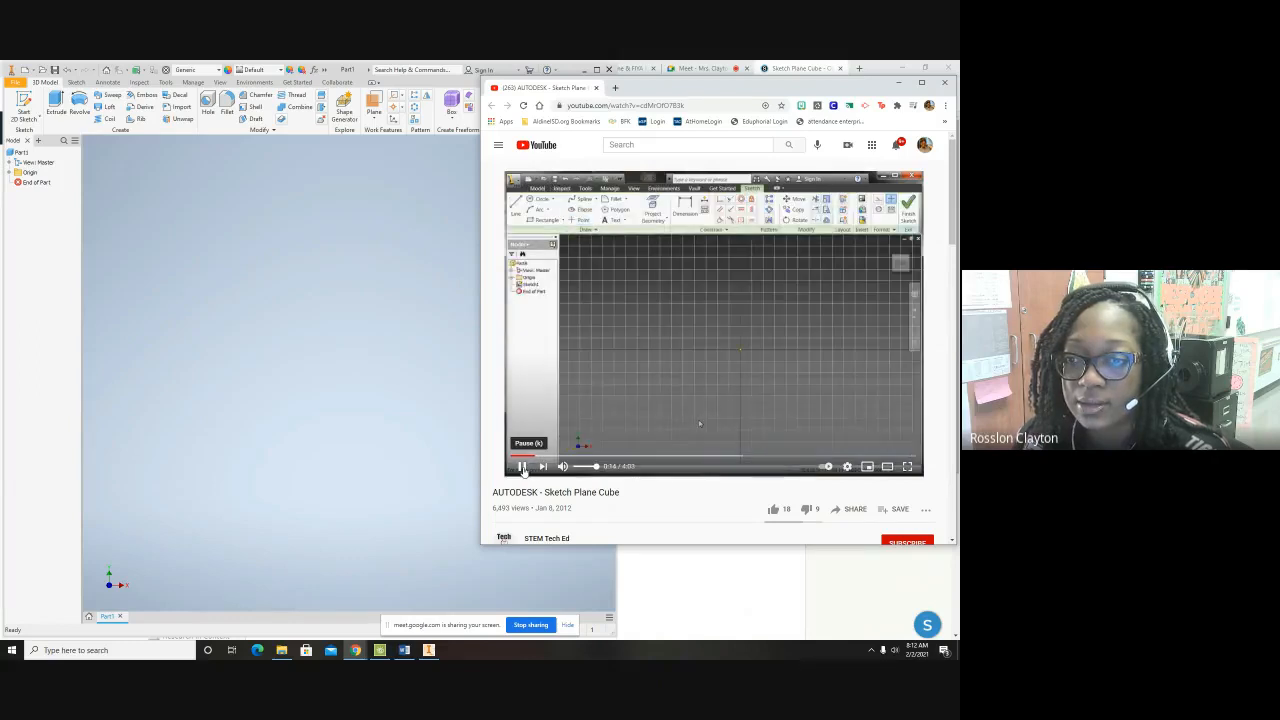
click(522, 467)
click(522, 467)
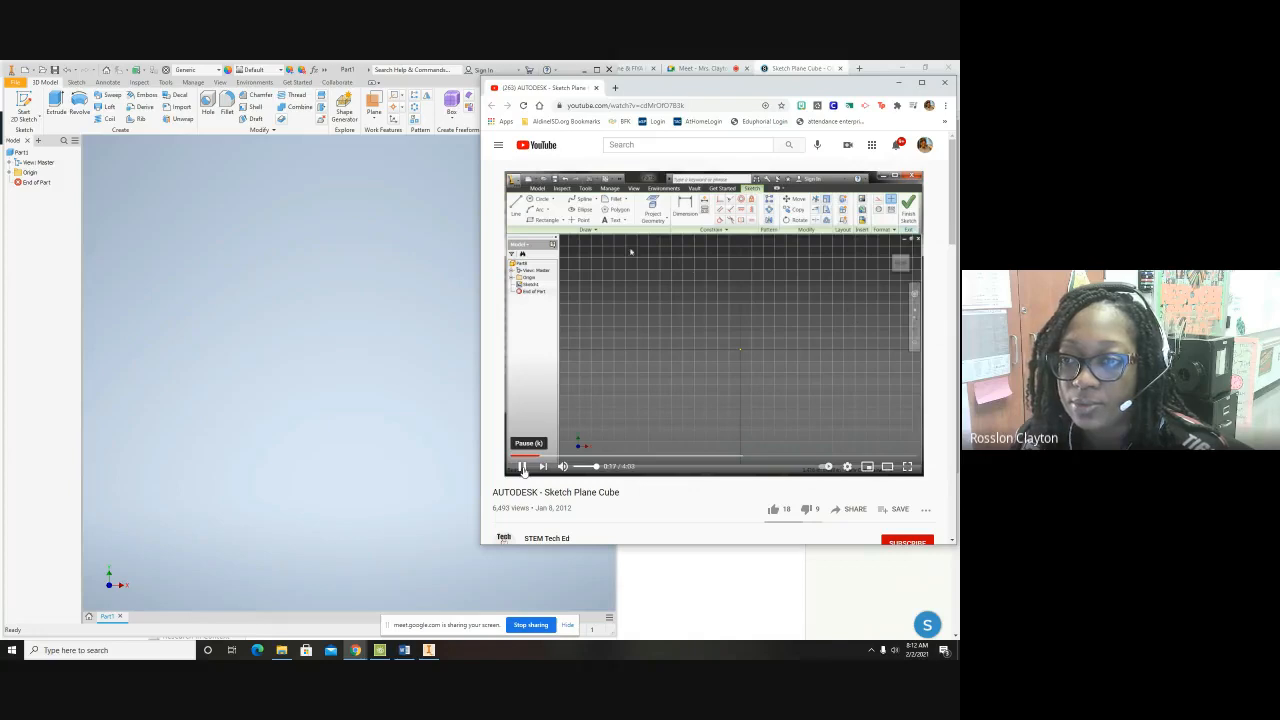
click(522, 467)
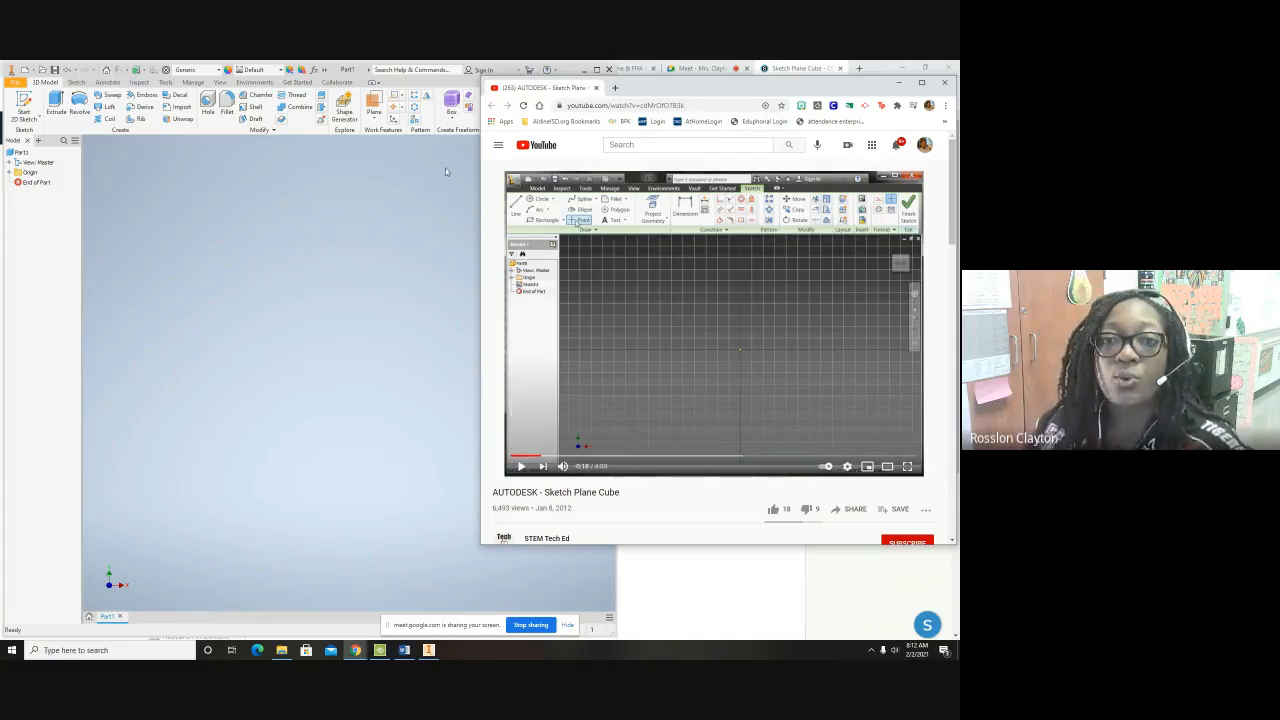
Start a new 2D sketch on the XY plane of the new part in Inventor
click(378, 119)
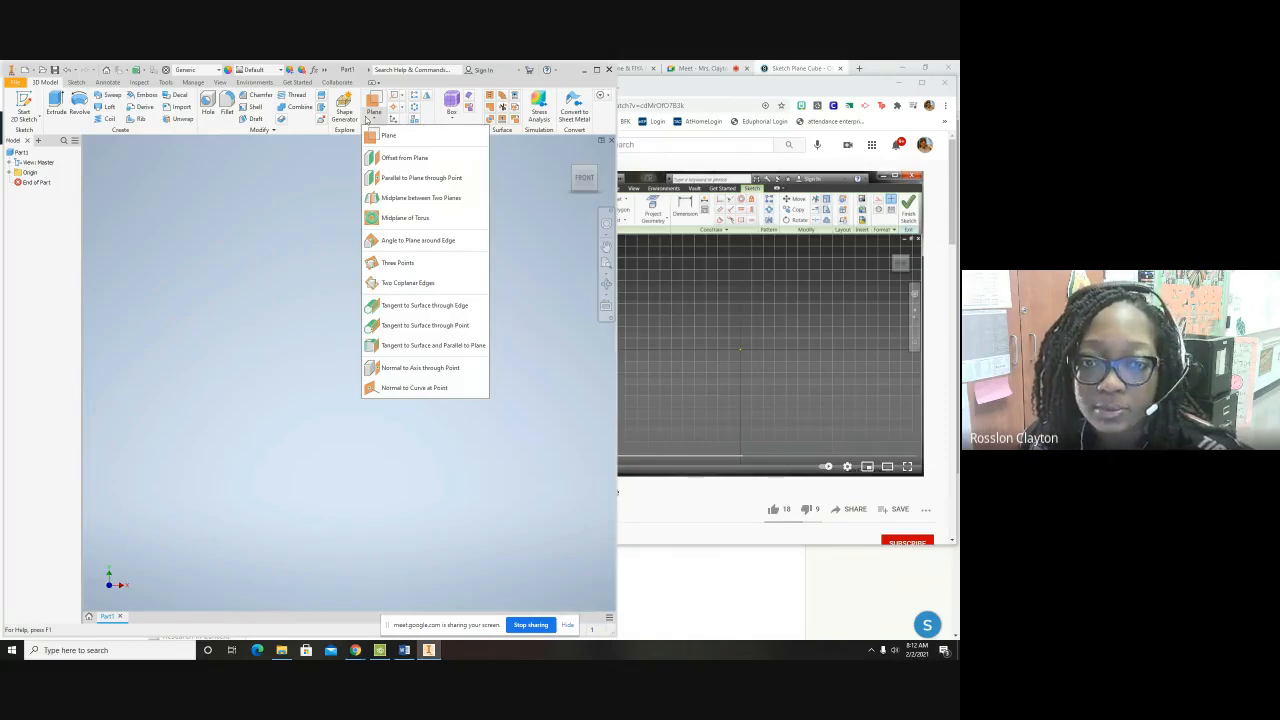
click(312, 184)
right_click(270, 263)
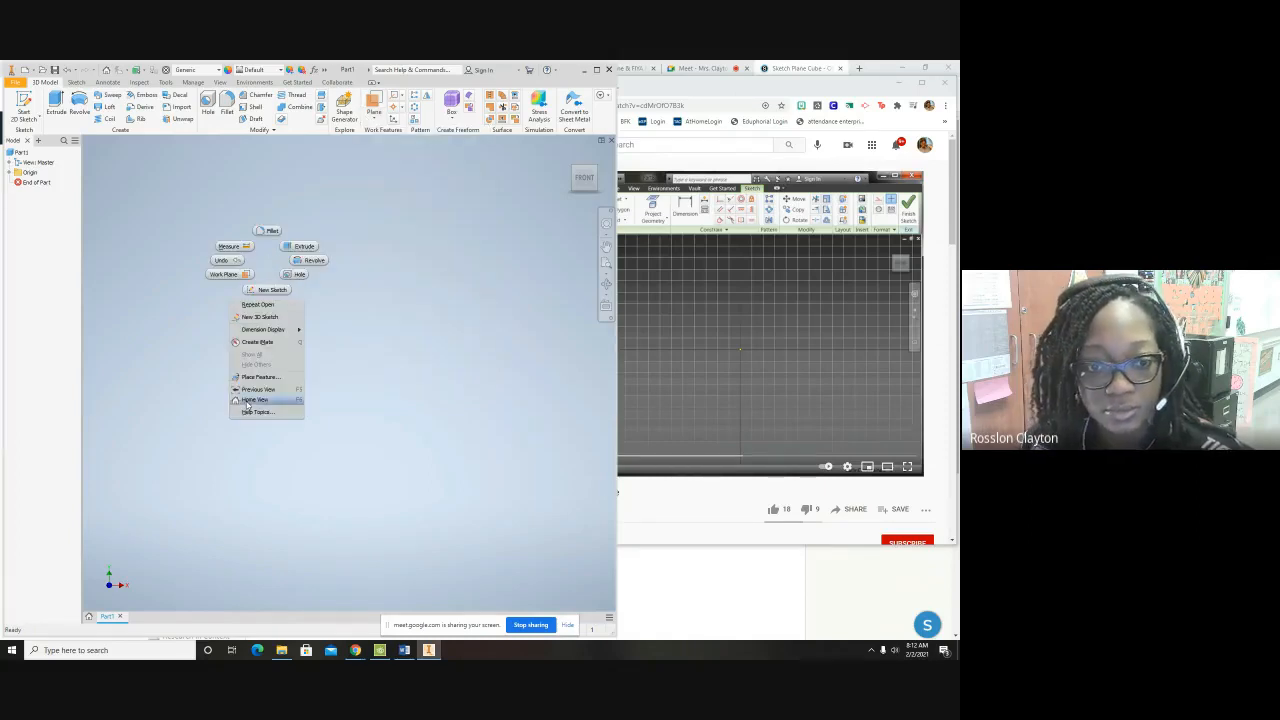
click(288, 290)
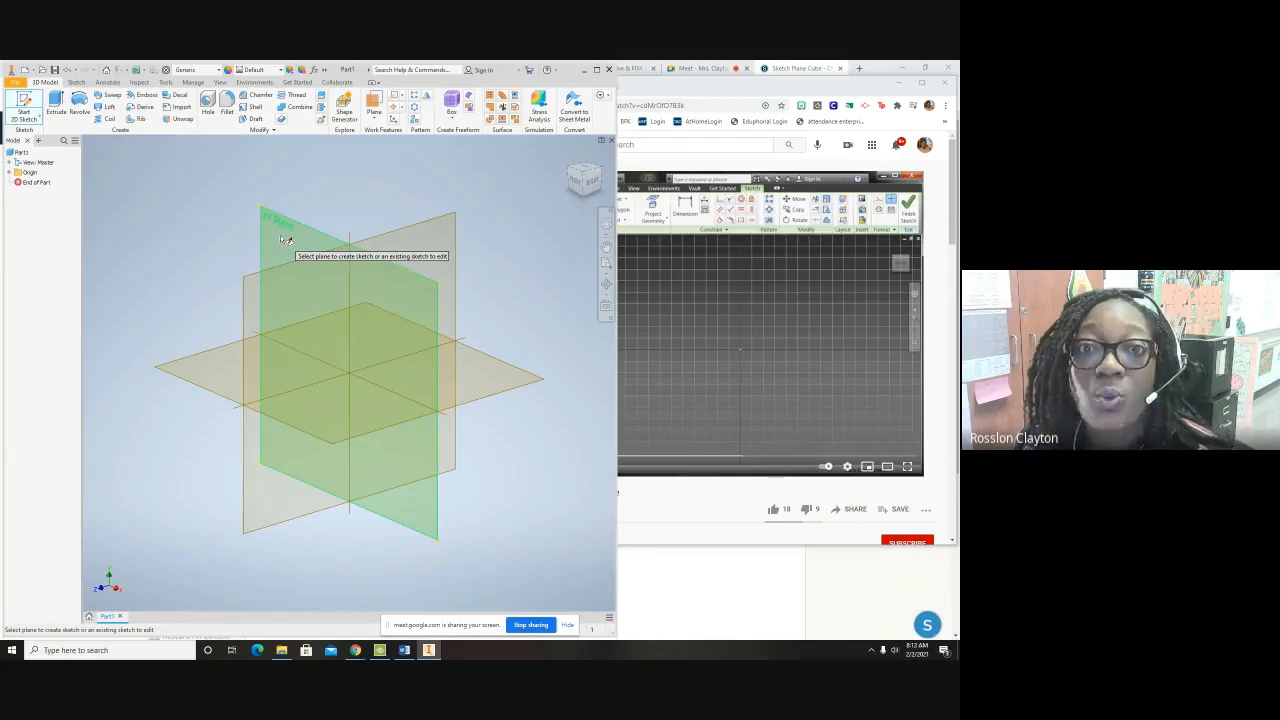
click(281, 238)
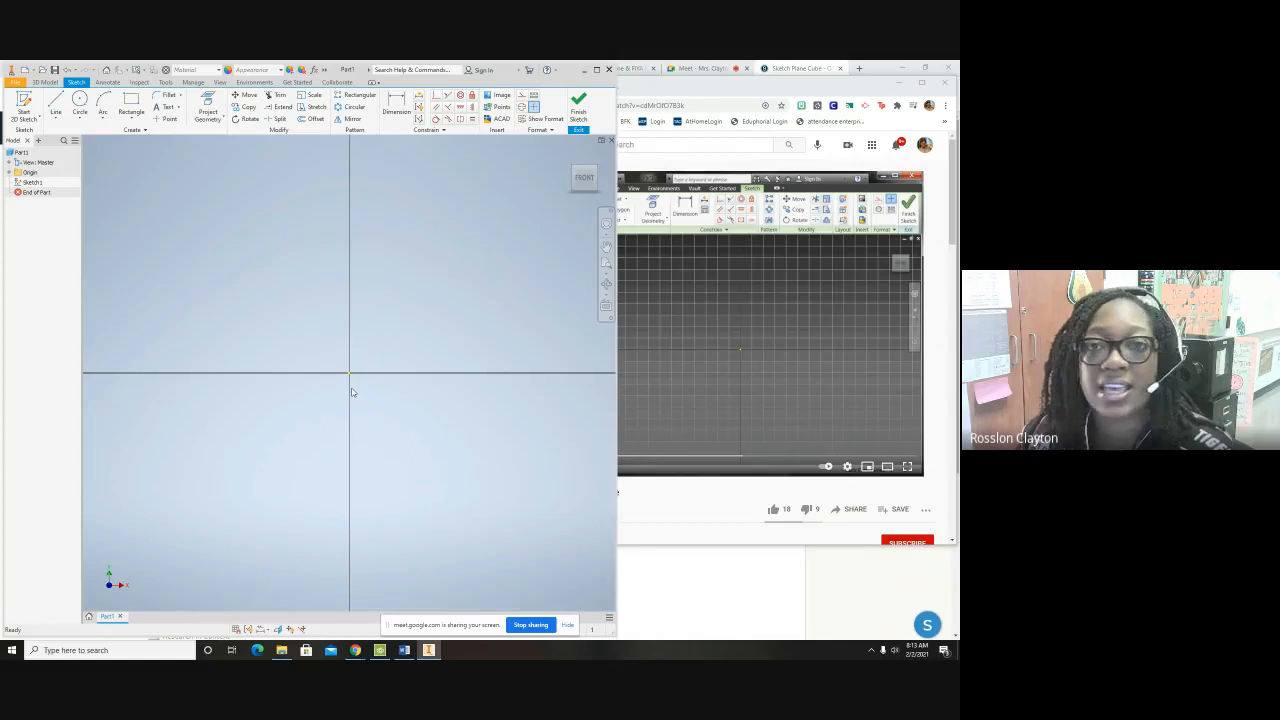
Watch the tutorial video until the rectangle is being drawn from the origin, and pause it
click(671, 283)
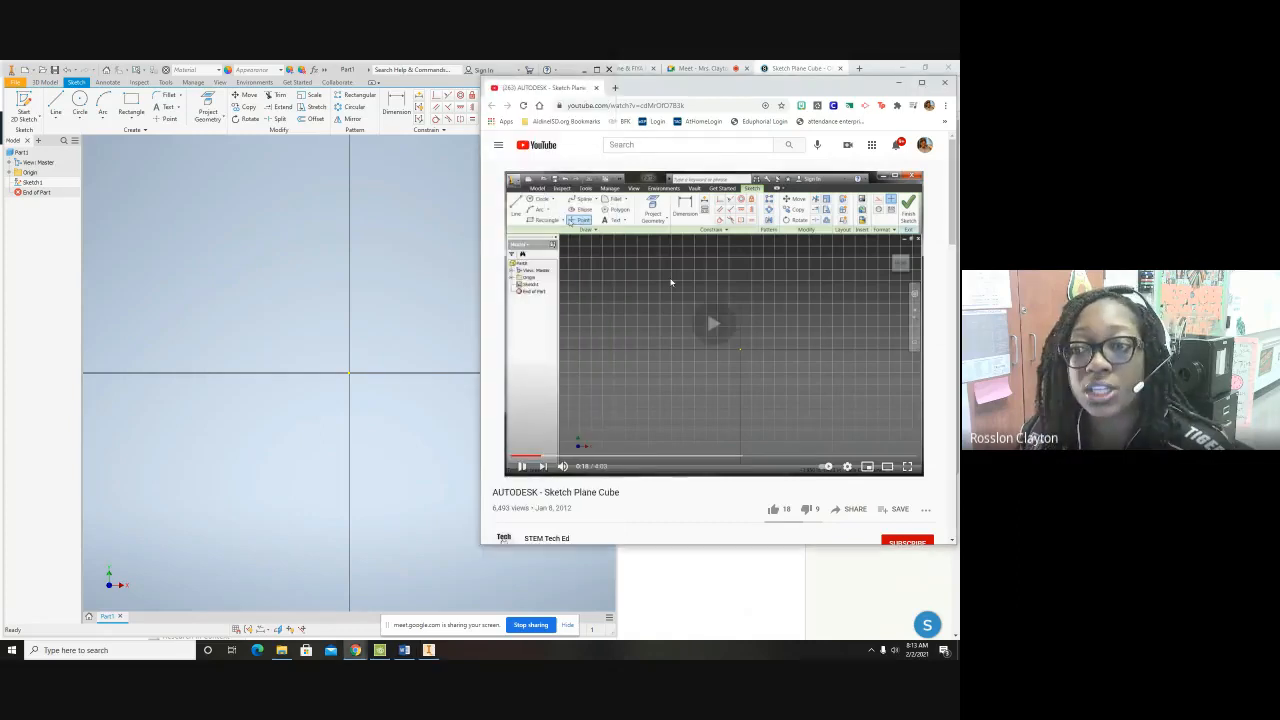
click(522, 467)
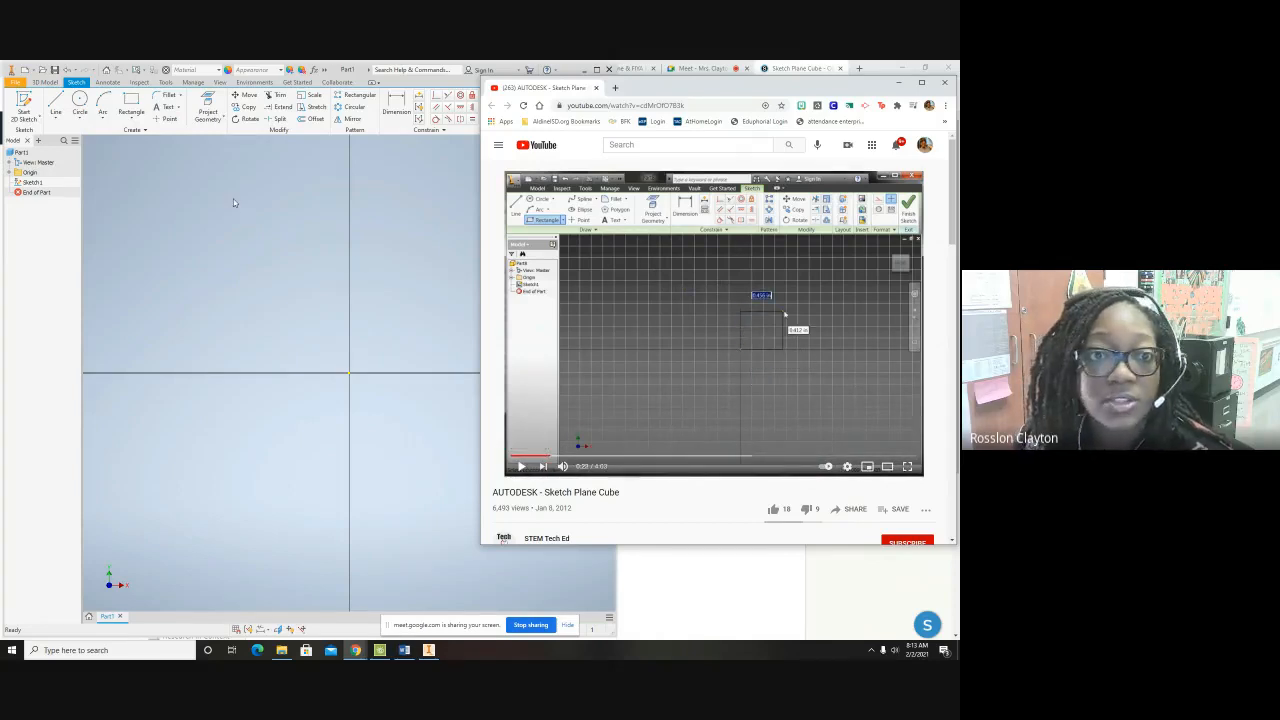
click(358, 95)
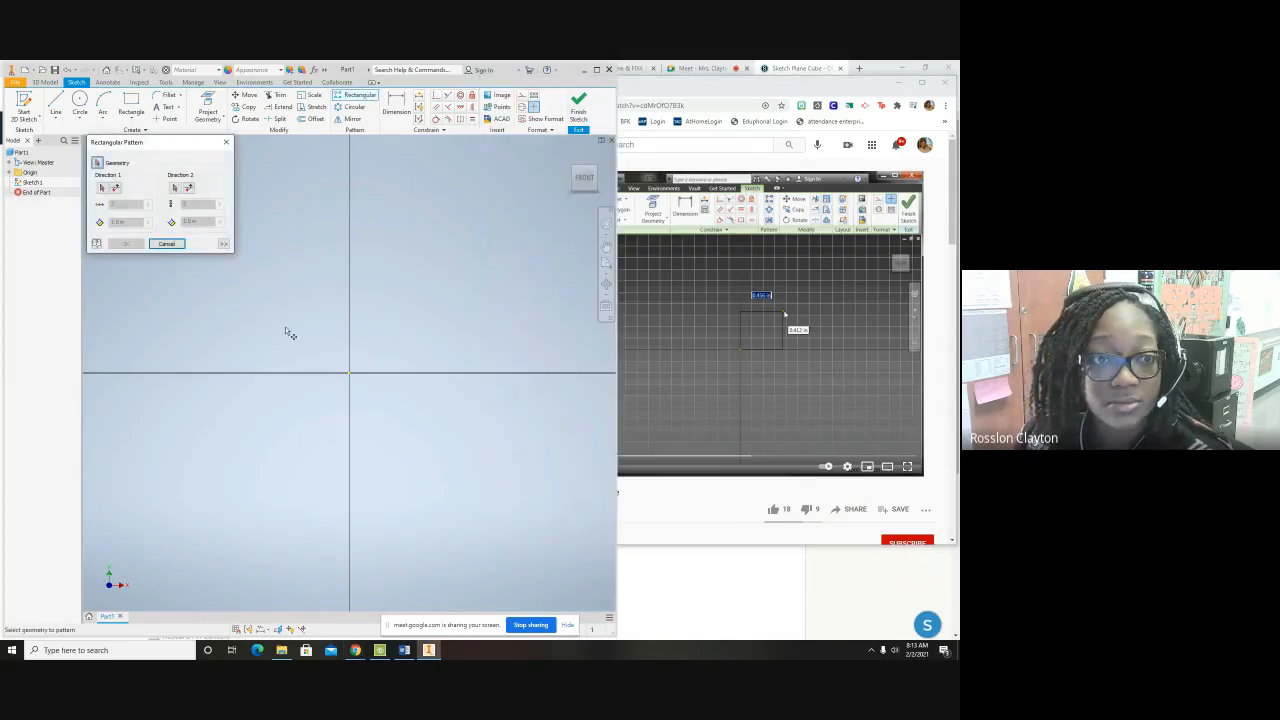
click(350, 375)
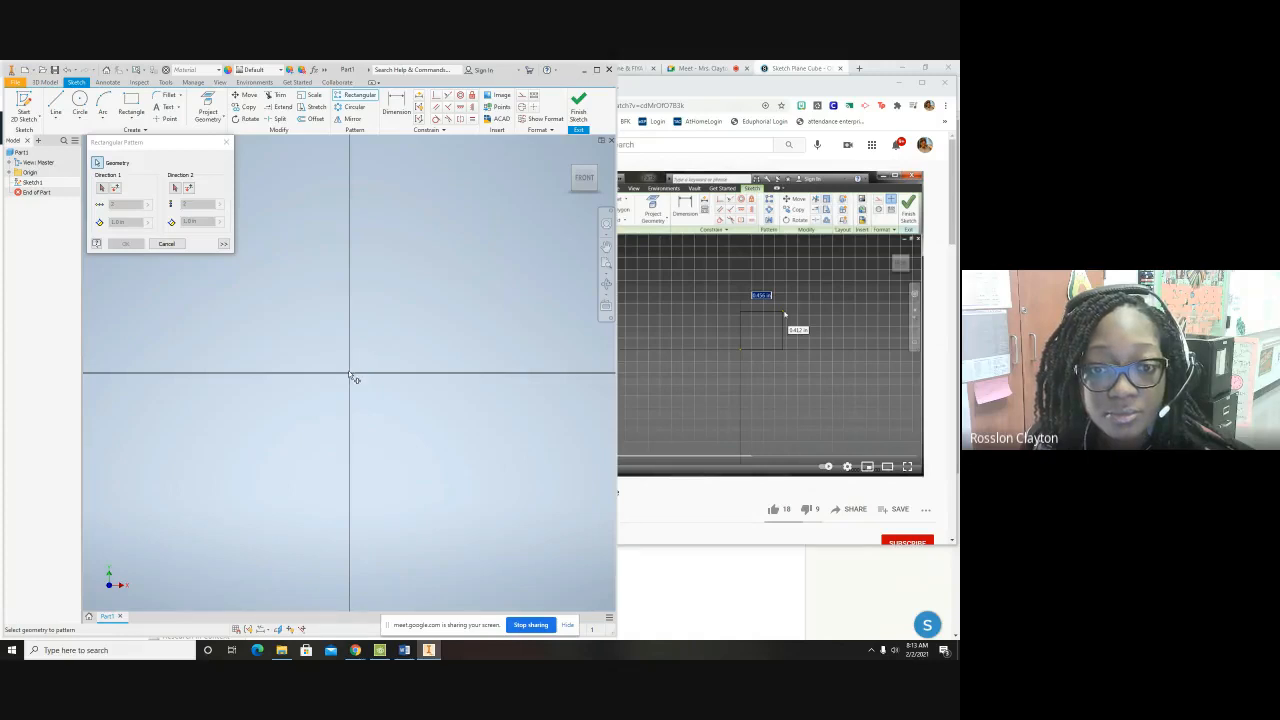
right_click(350, 372)
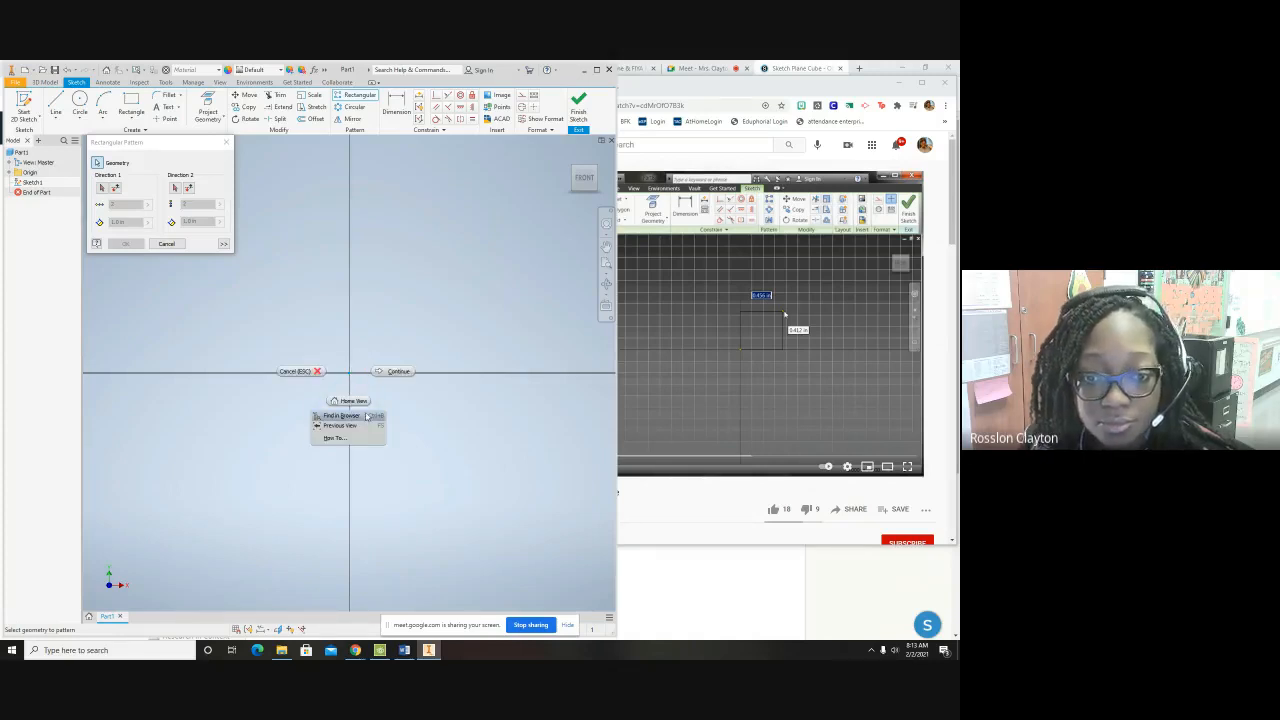
click(363, 401)
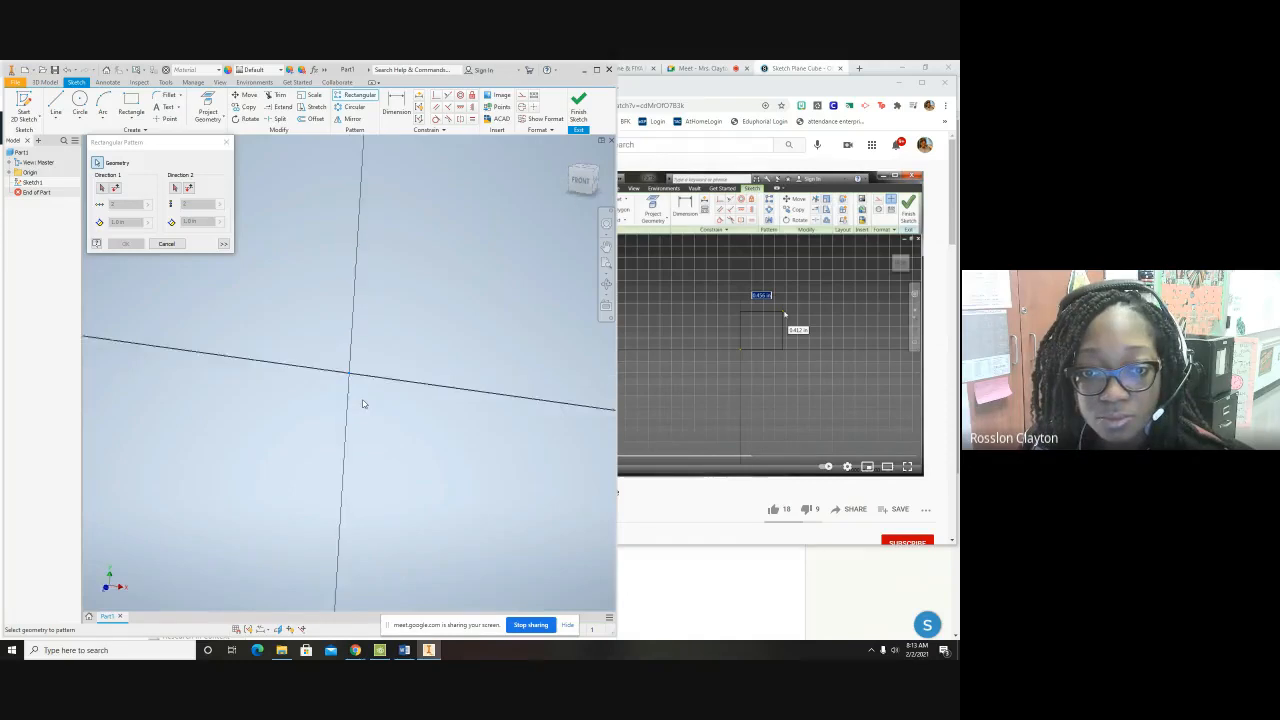
right_click(349, 377)
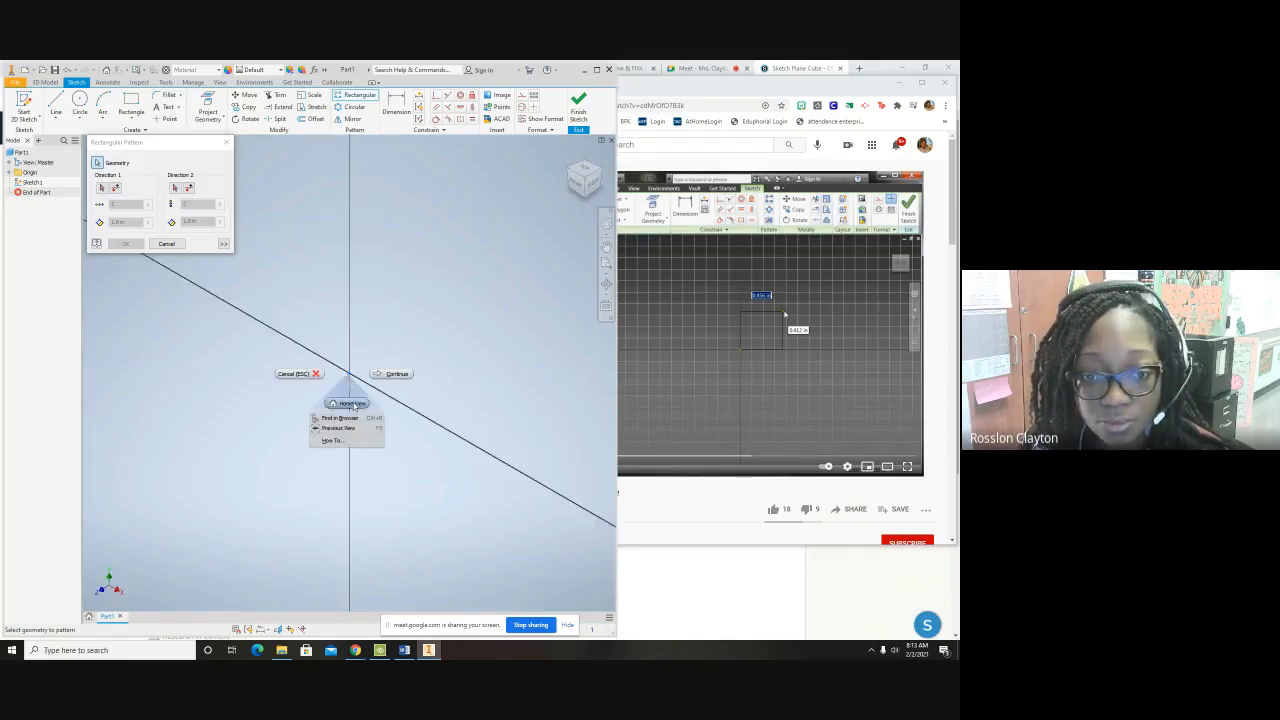
click(310, 373)
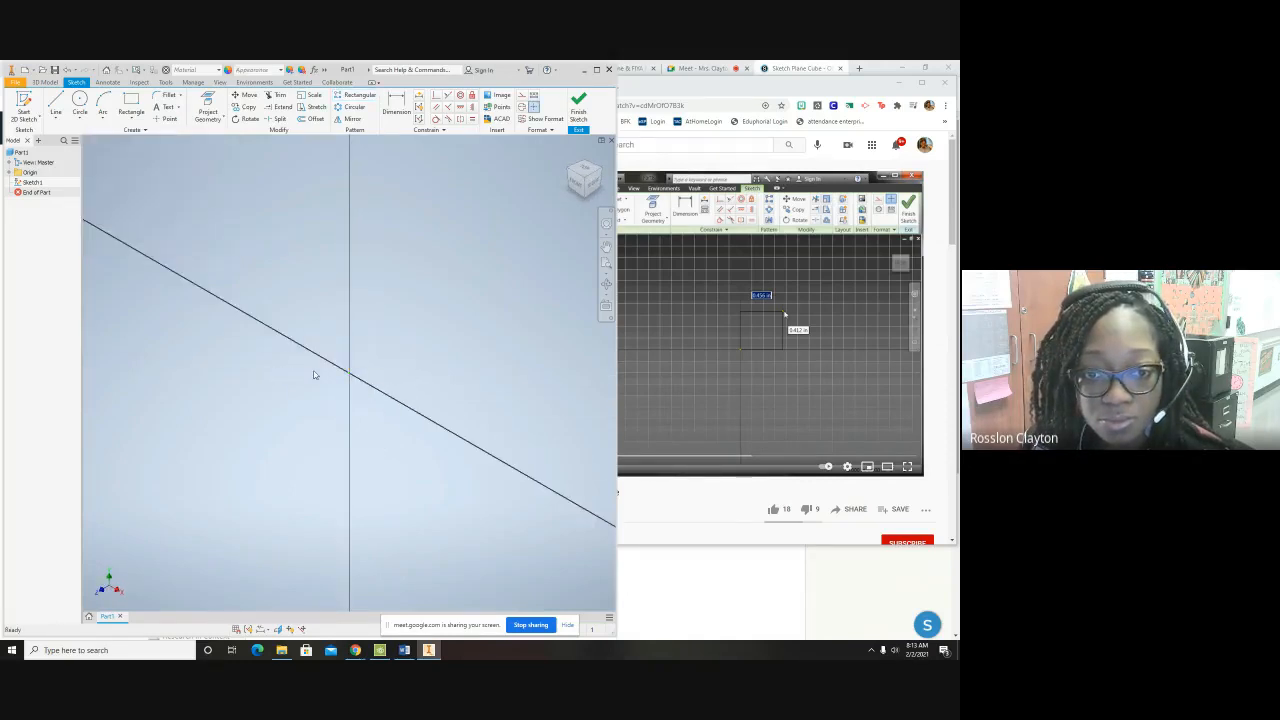
right_click(350, 376)
click(574, 181)
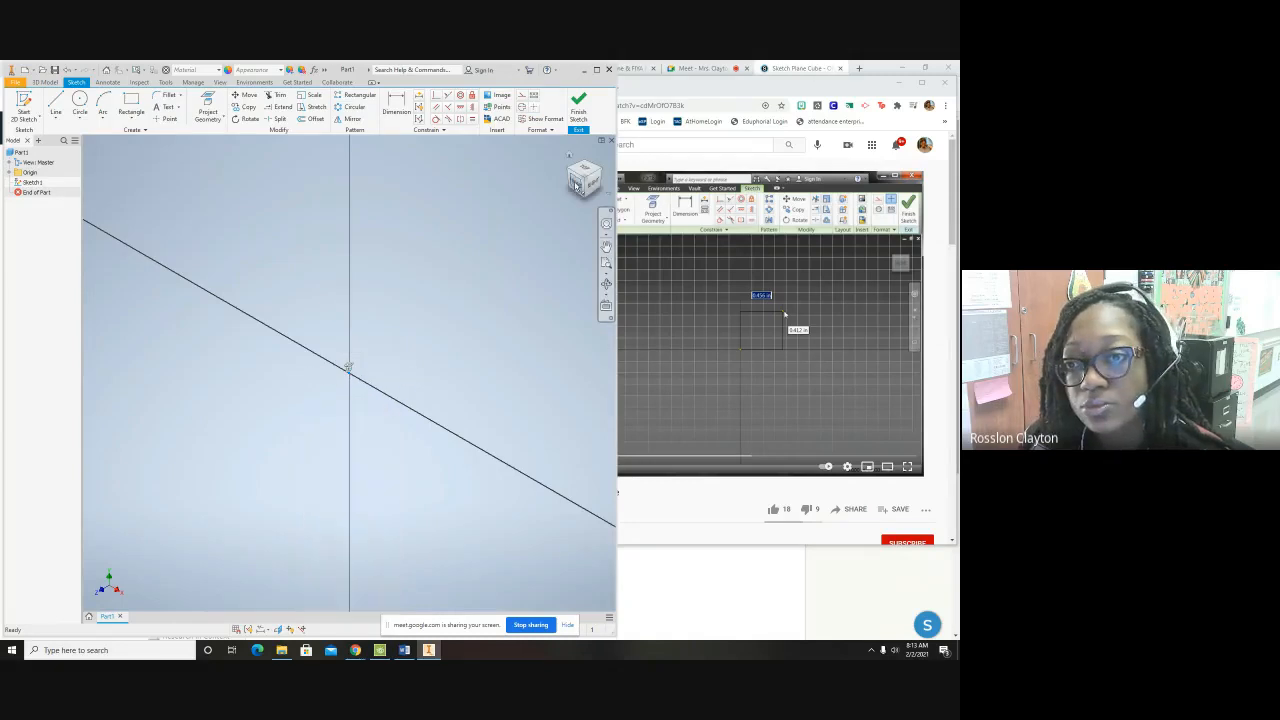
click(577, 188)
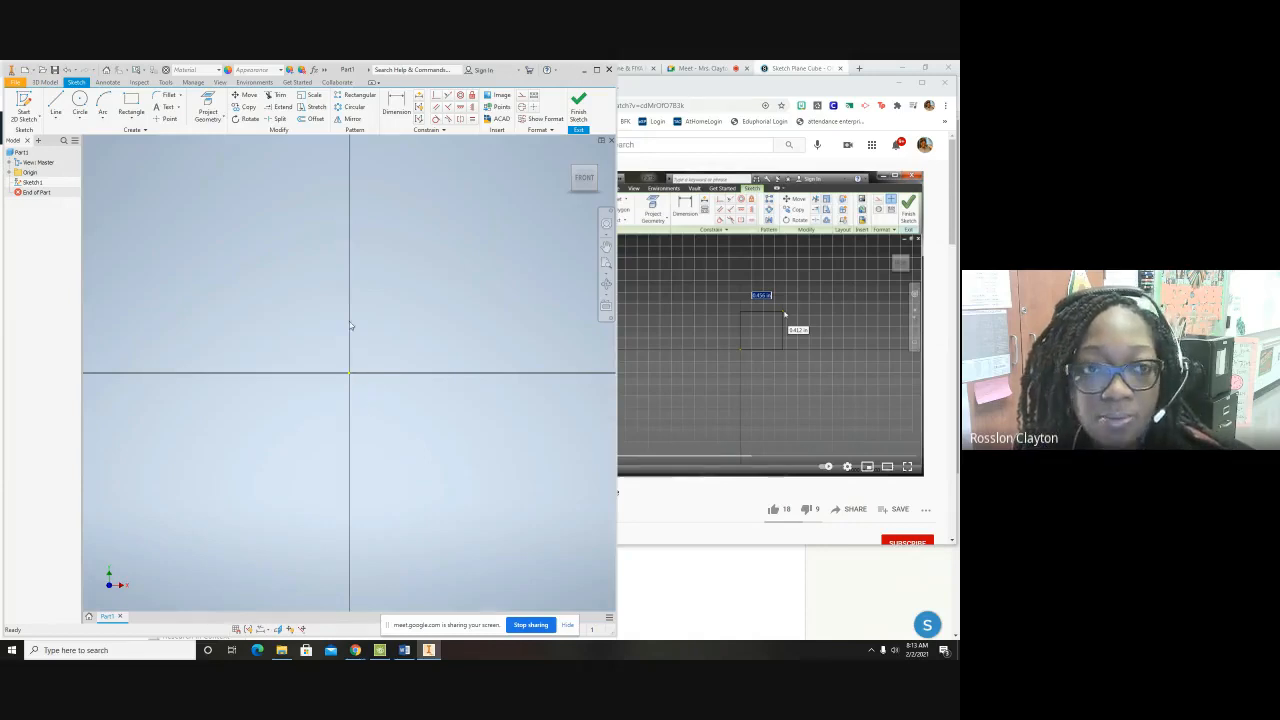
Draw a two-point rectangle from the sketch origin, 2 in wide and 2 in high
click(133, 119)
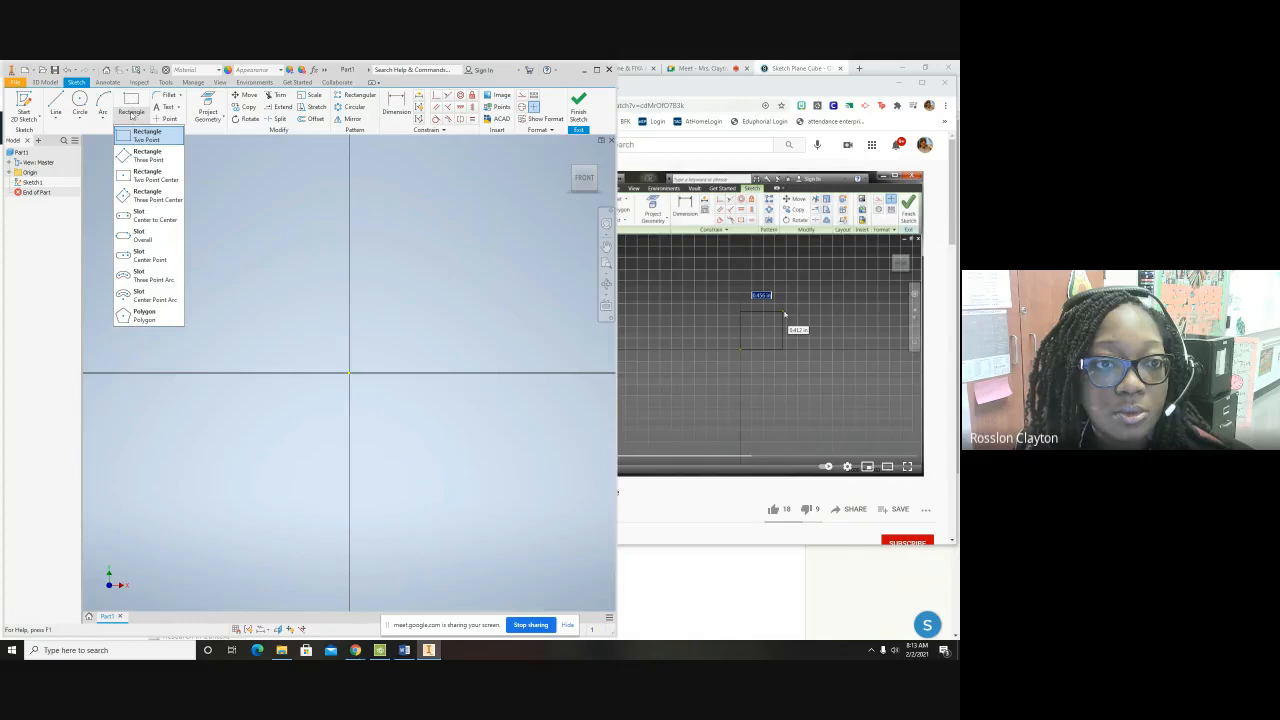
click(140, 135)
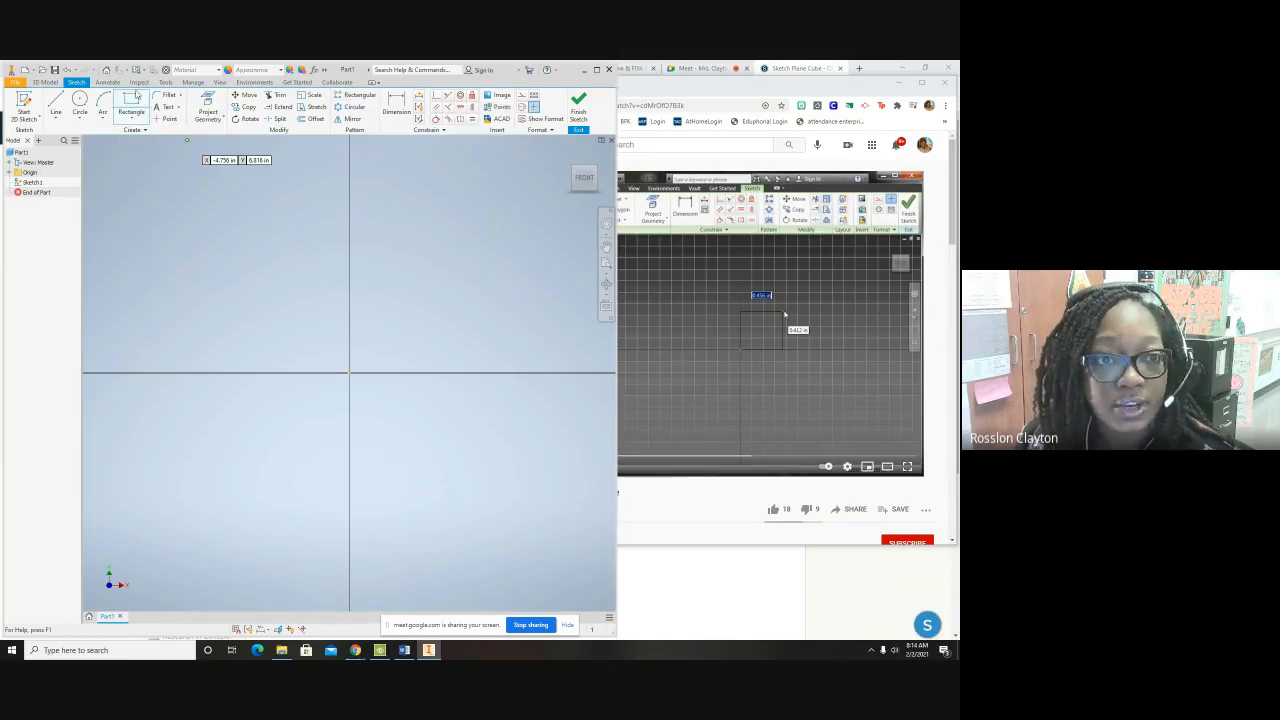
click(132, 118)
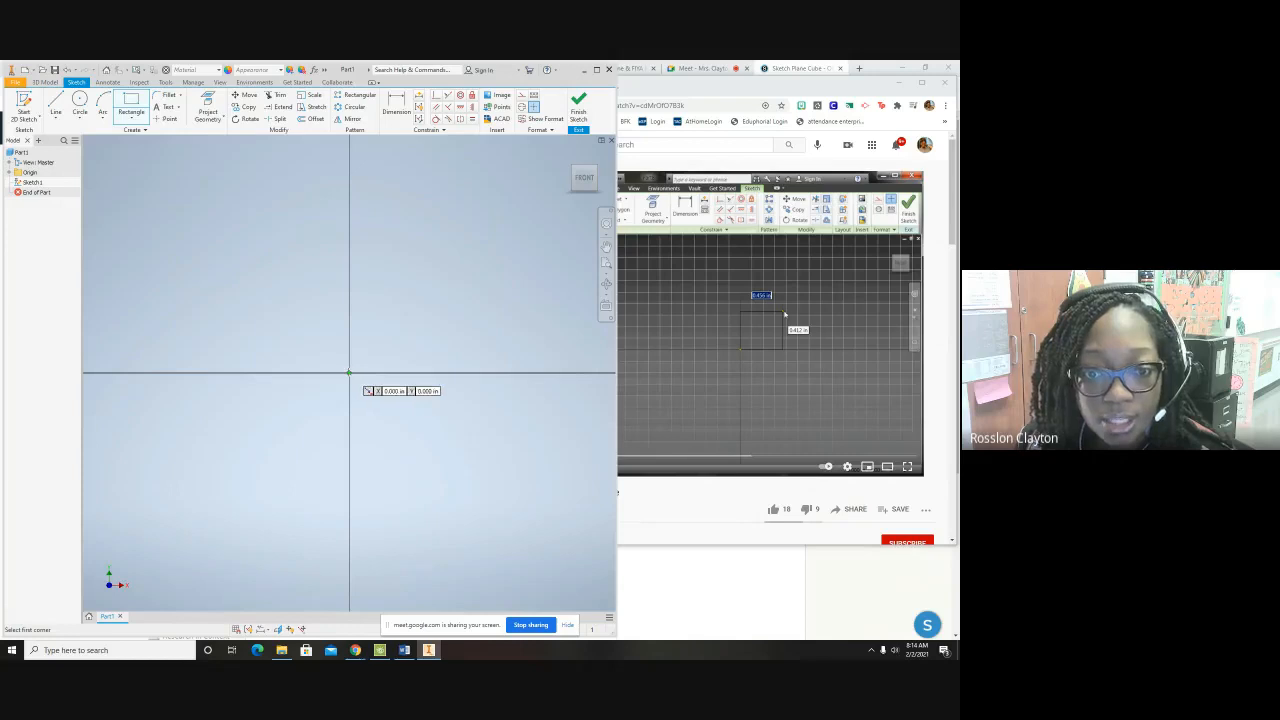
click(349, 373)
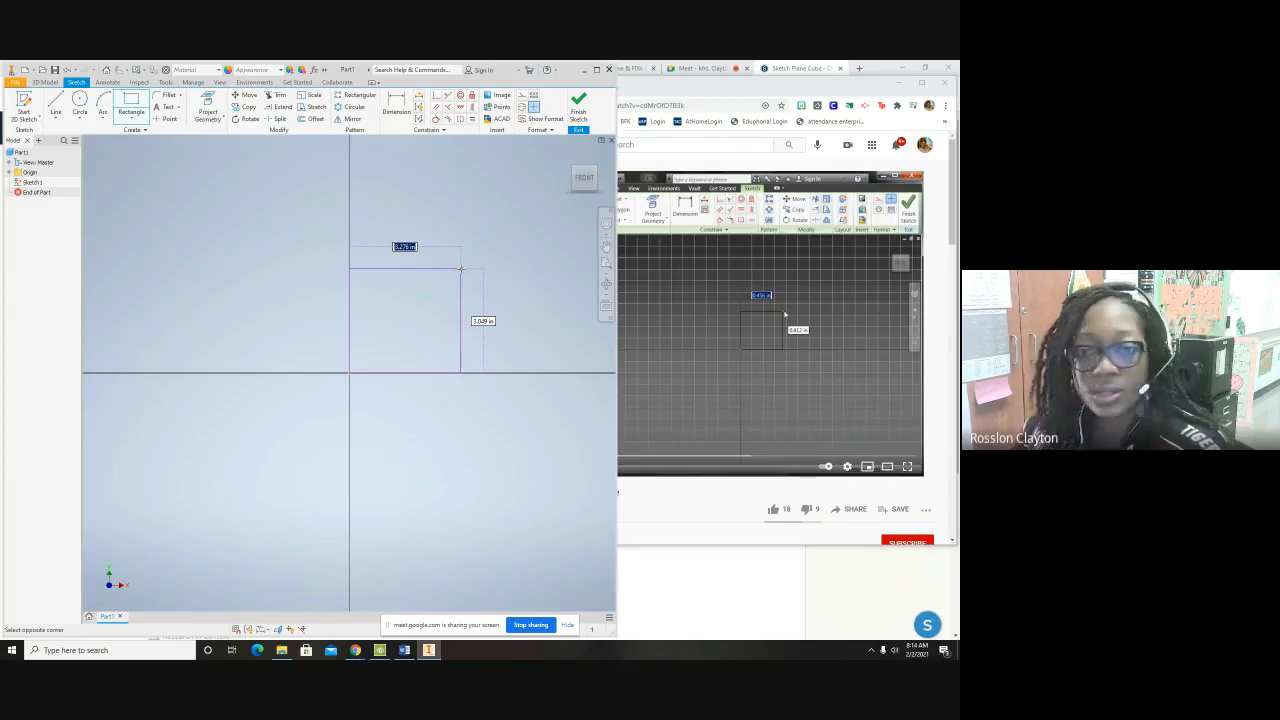
text(2)
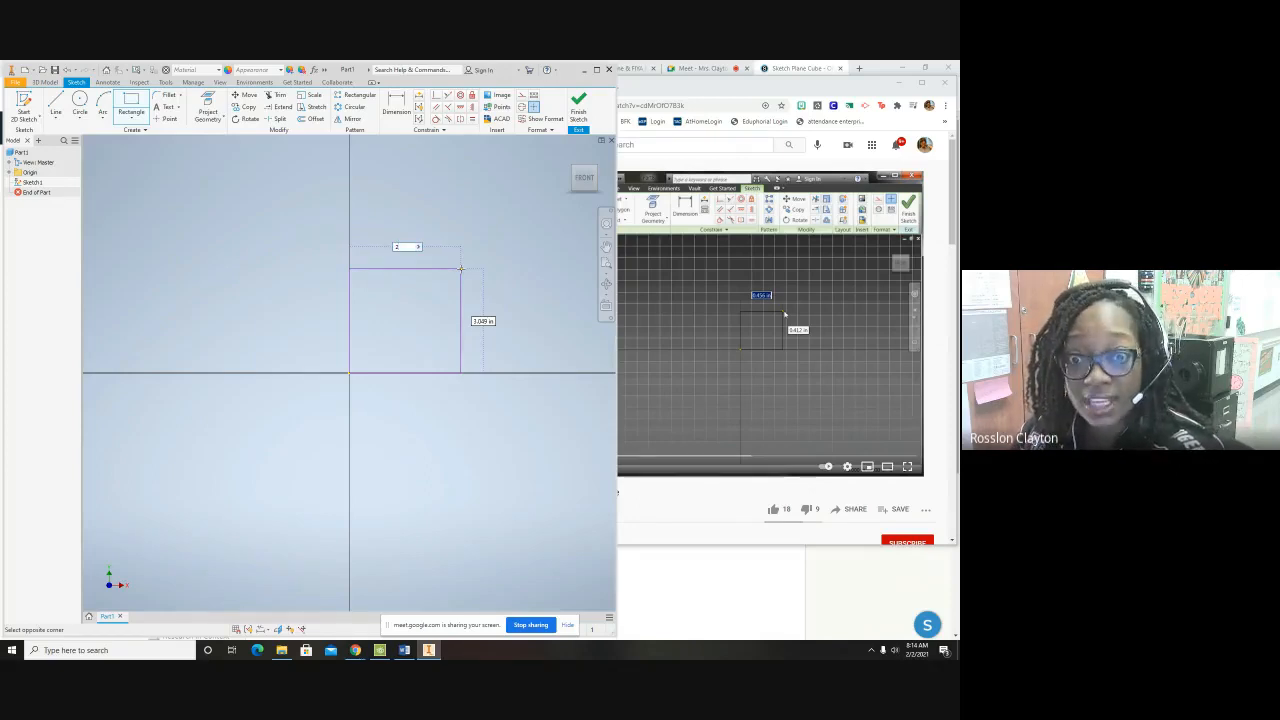
key(Tab)
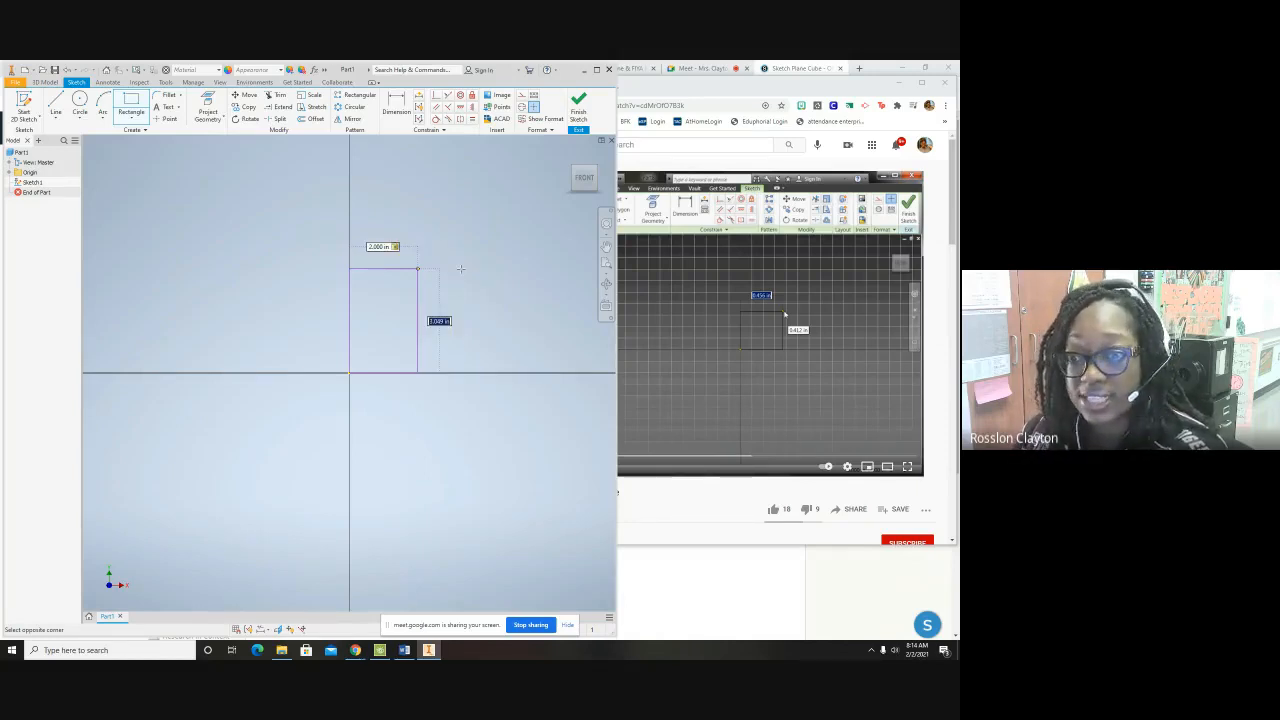
text(3)
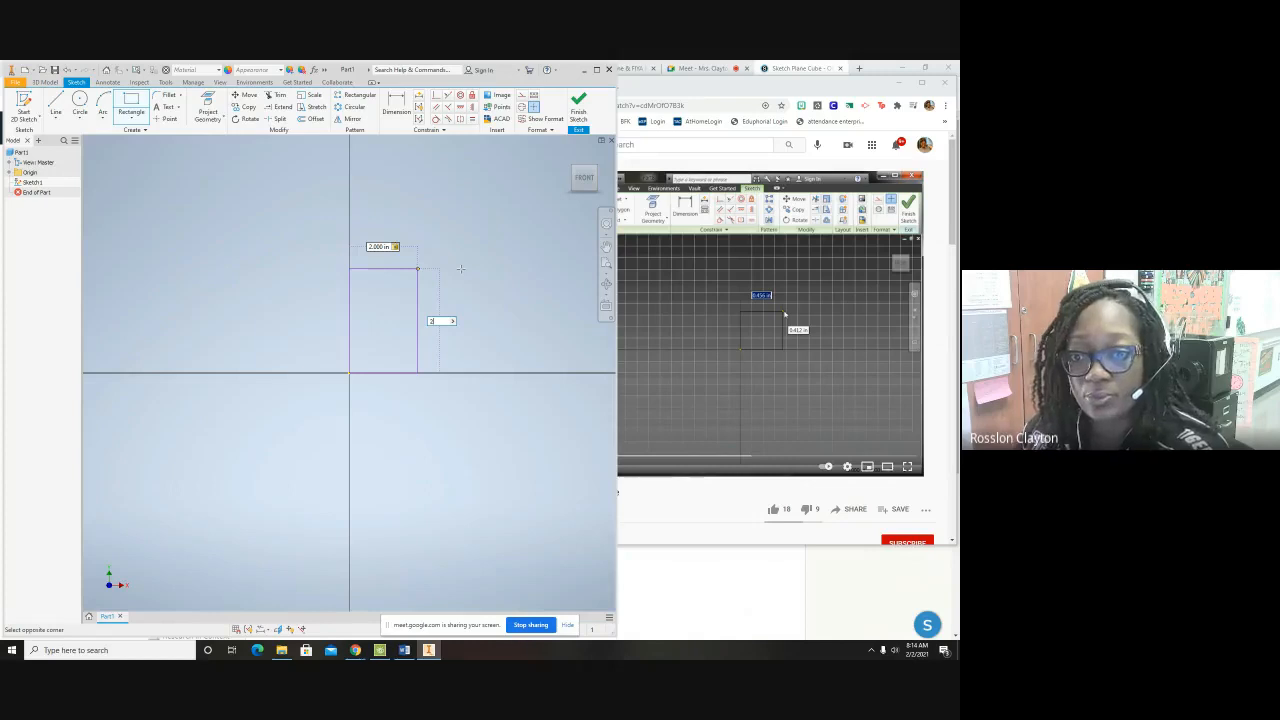
key(Return)
Watch the tutorial up to its Finish 2D Sketch command, pause it, and finish the square's sketch in Inventor
click(796, 333)
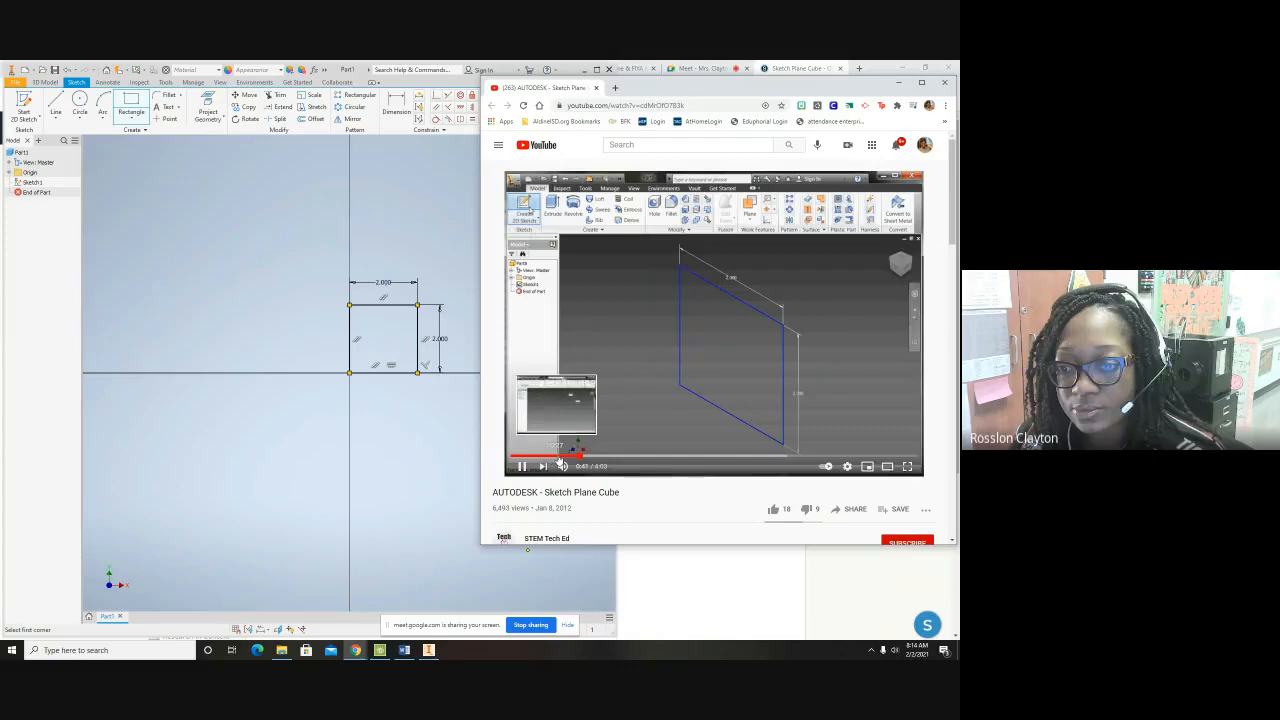
click(558, 456)
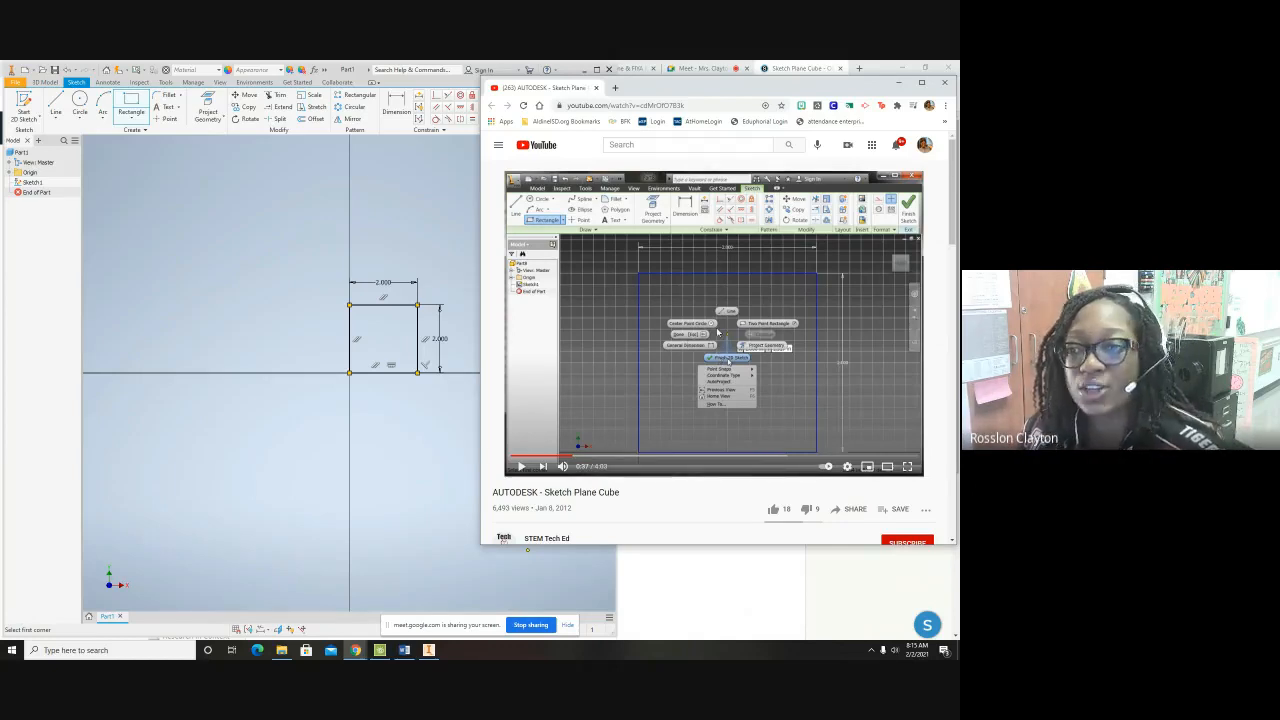
right_click(372, 338)
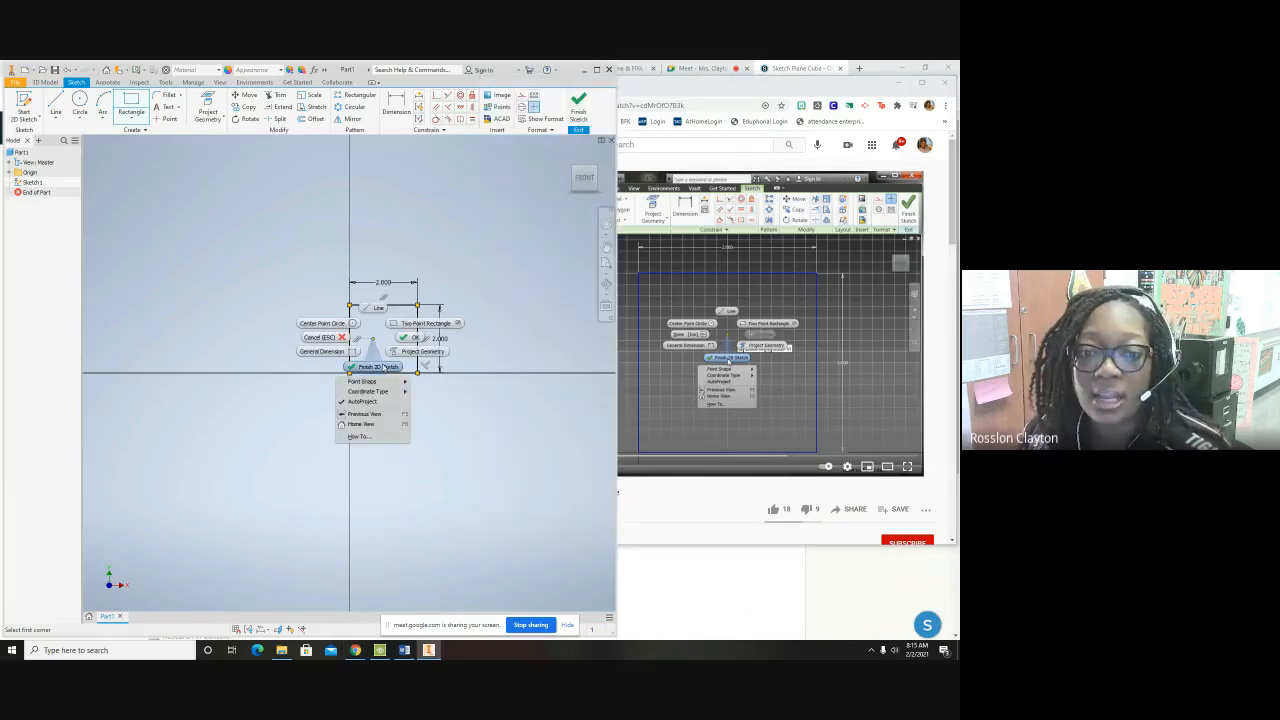
click(385, 367)
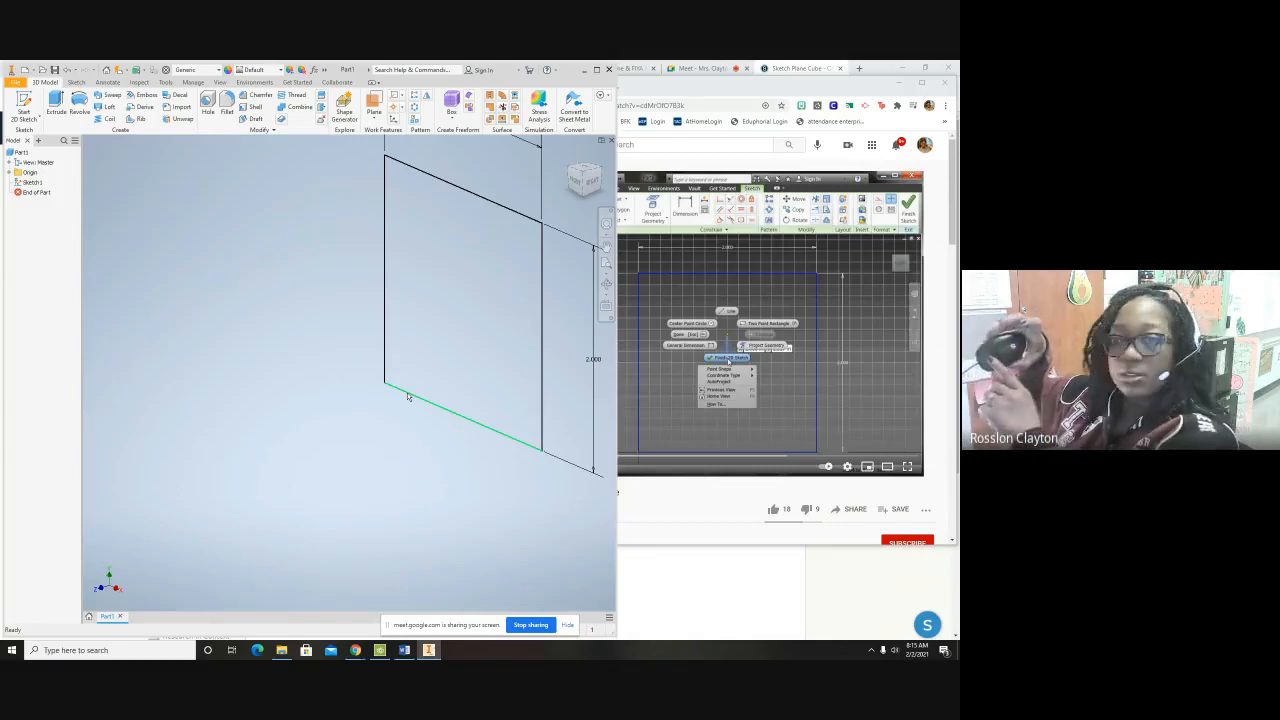
Zoom and pan the view until the whole dimensioned square is visible beside the video window
scroll(408, 397, up, 3)
scroll(408, 397, down, 3)
scroll(408, 397, up, 3)
scroll(408, 397, down, 5)
scroll(408, 397, up, 4)
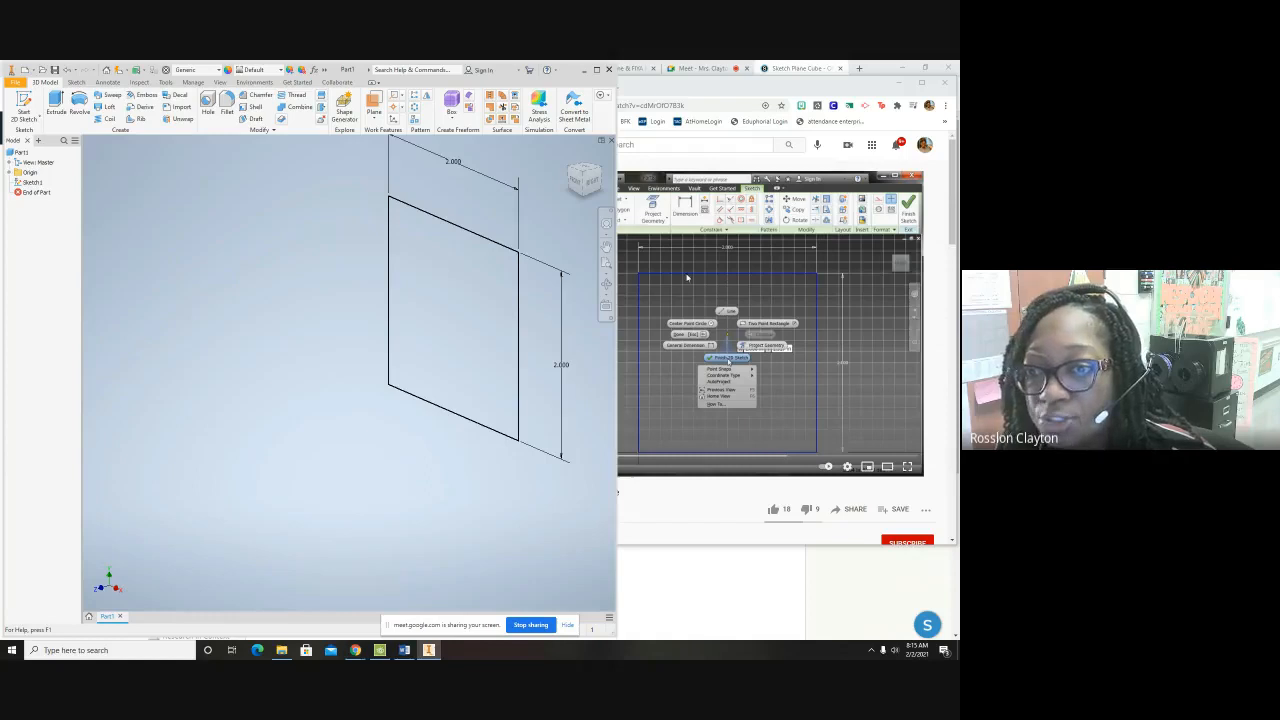
click(606, 247)
mouse_move(514, 283)
mouse_down()
mouse_move(396, 323)
mouse_move(383, 309)
mouse_move(406, 309)
mouse_move(412, 338)
mouse_up()
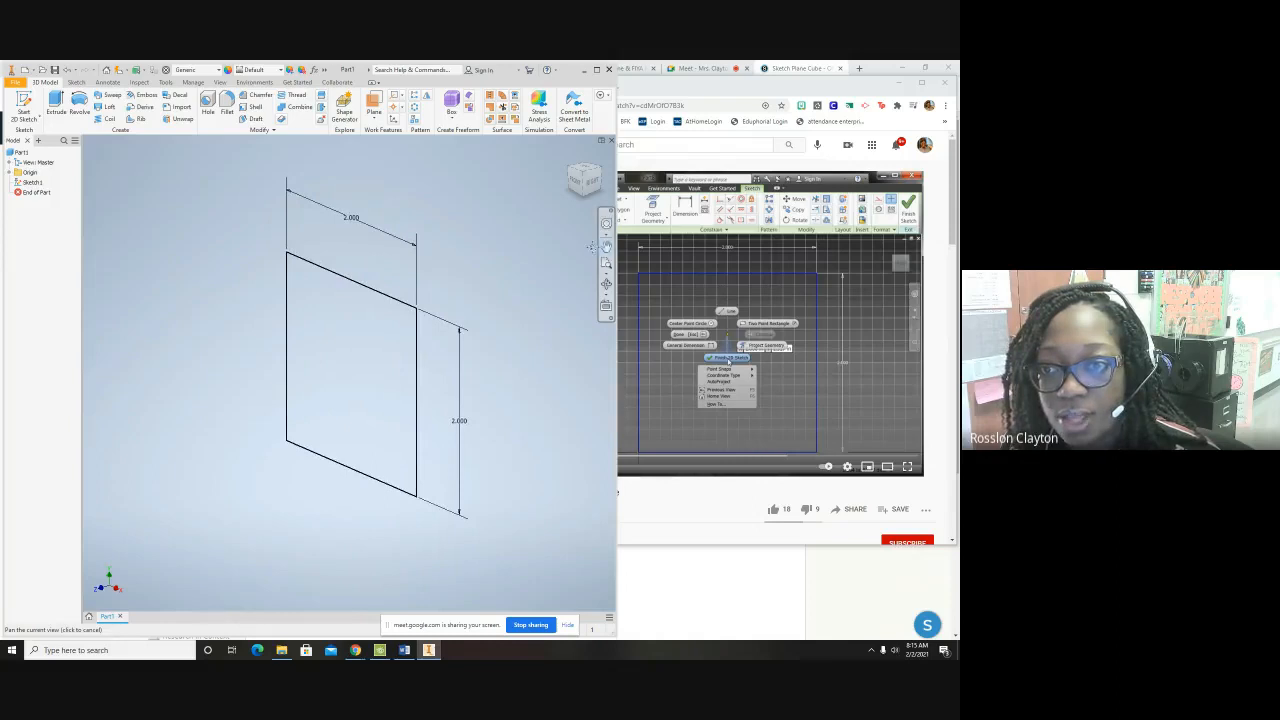
right_click(532, 293)
click(500, 355)
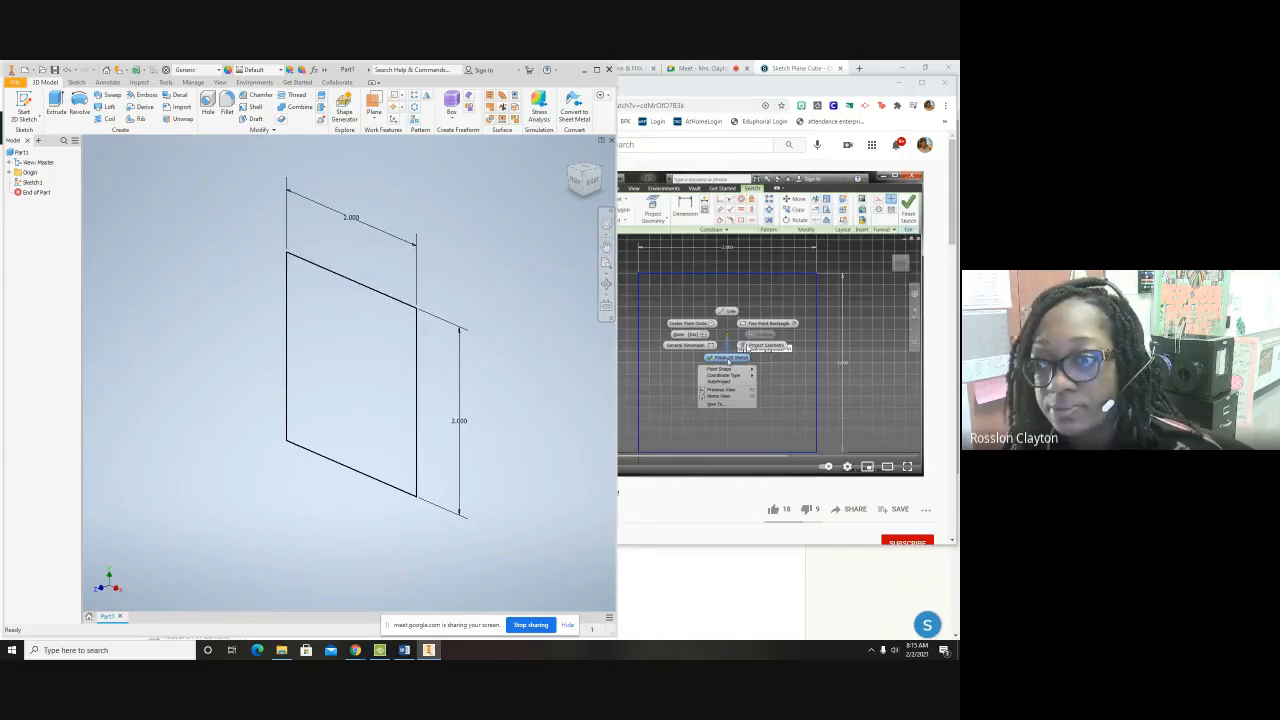
Play the tutorial to its Extrude dialog, pause it, and replay the part just after the sketch is finished
click(630, 455)
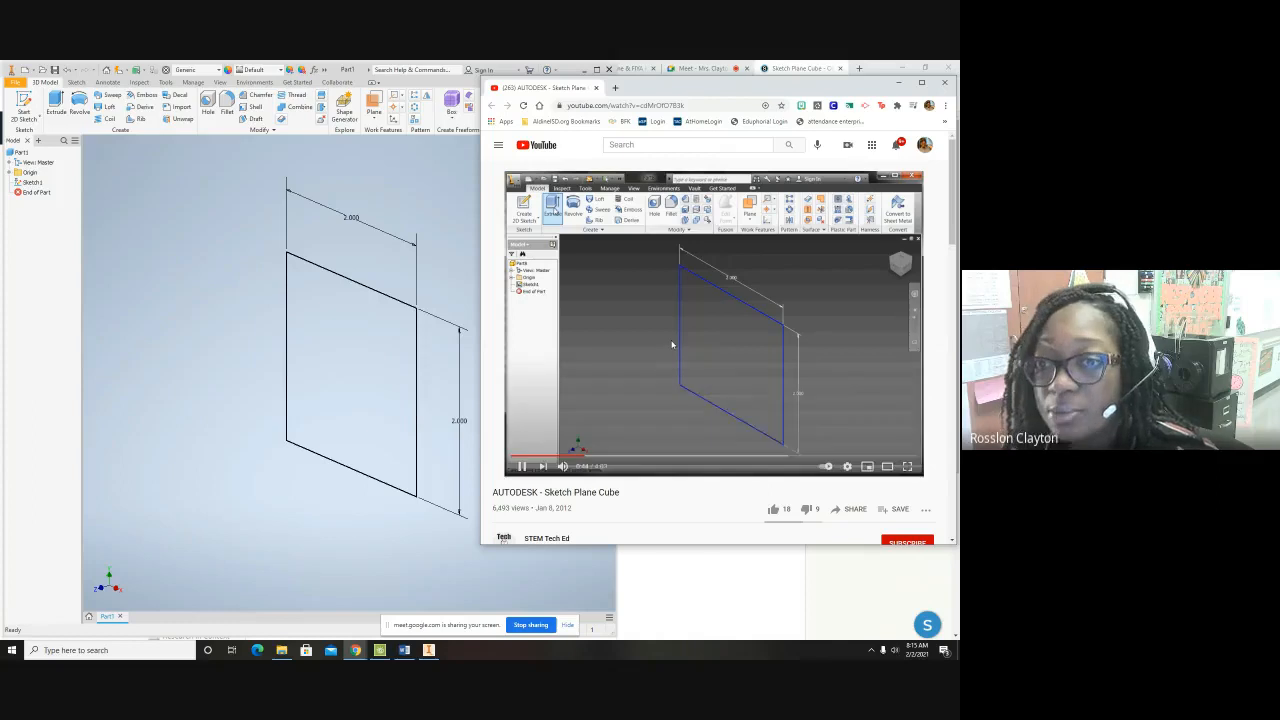
click(787, 313)
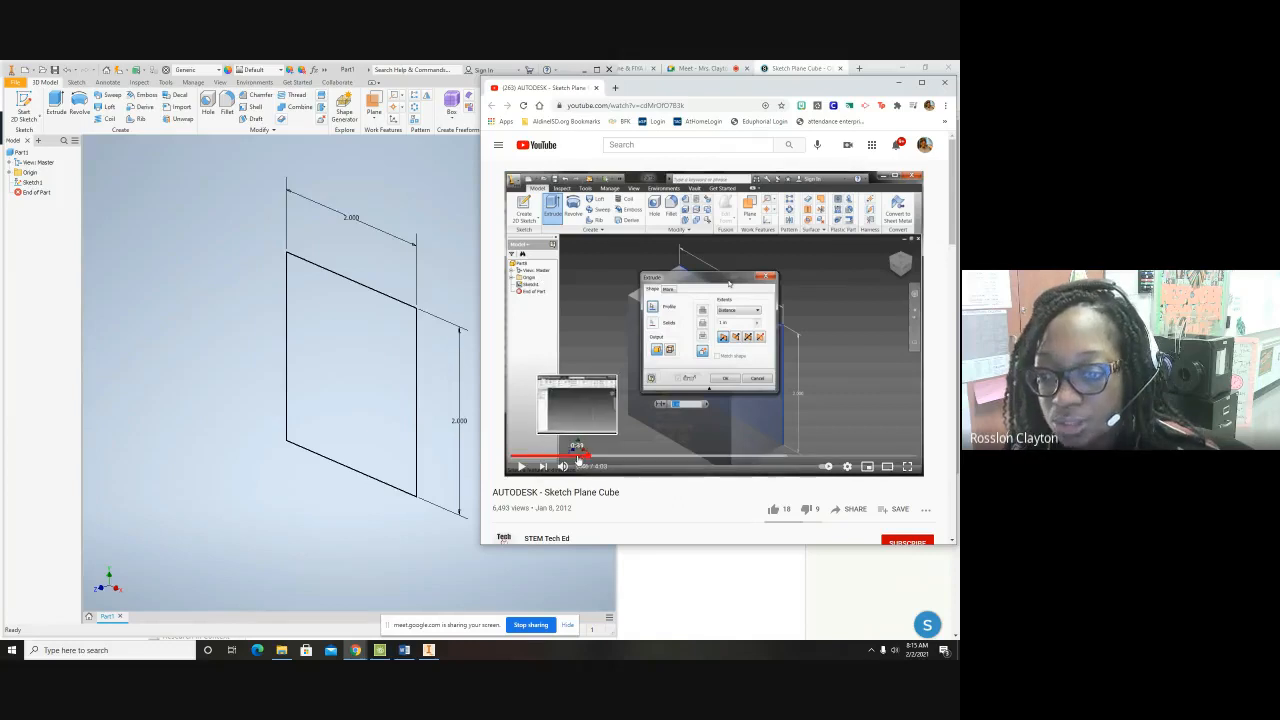
click(571, 456)
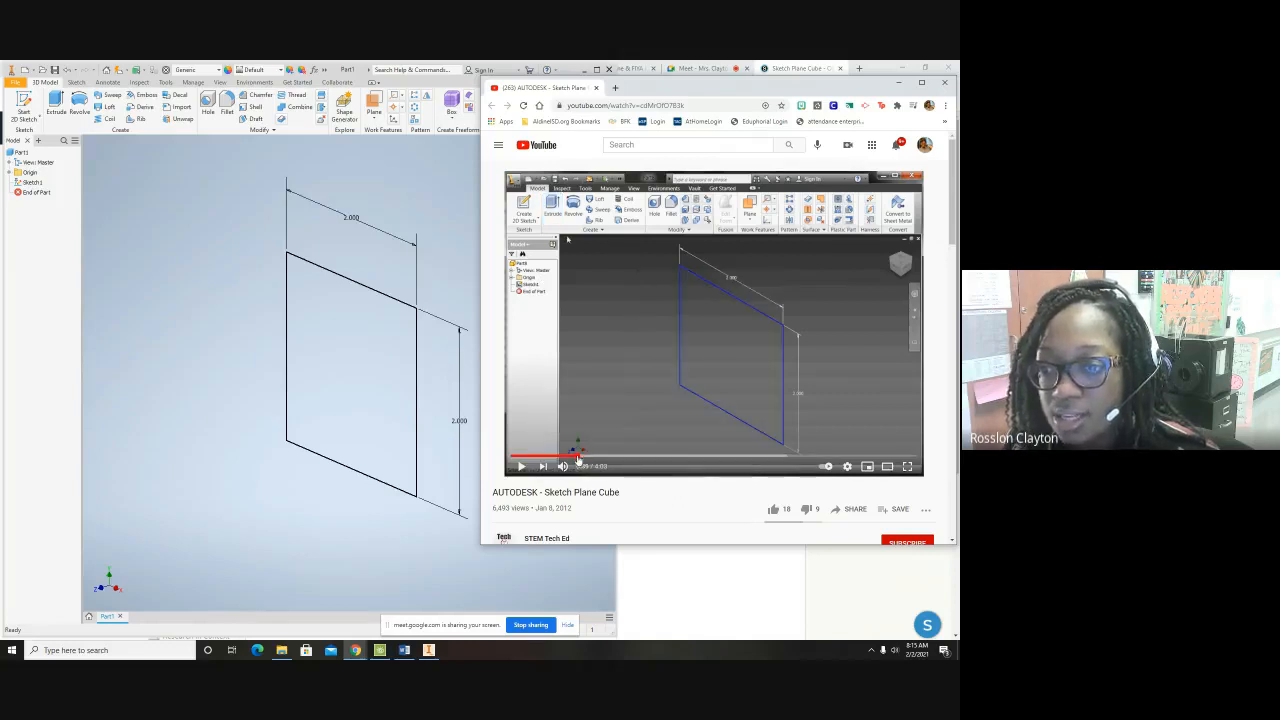
click(656, 388)
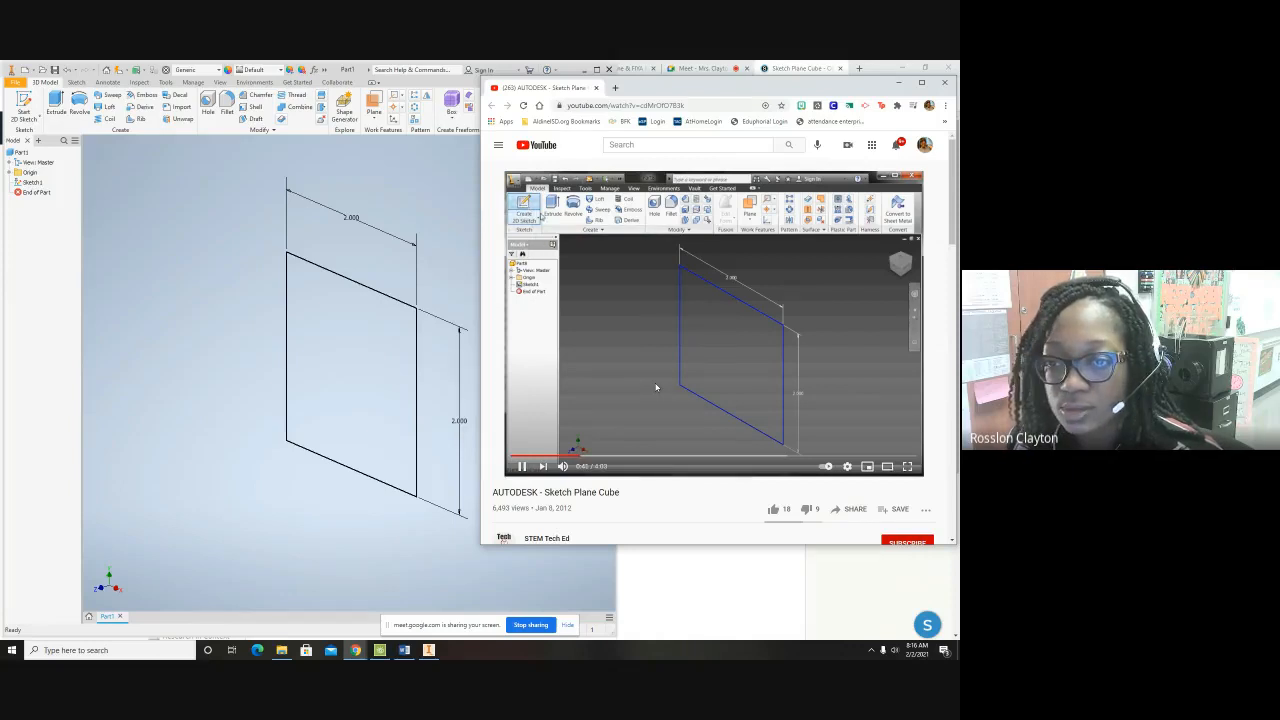
click(654, 387)
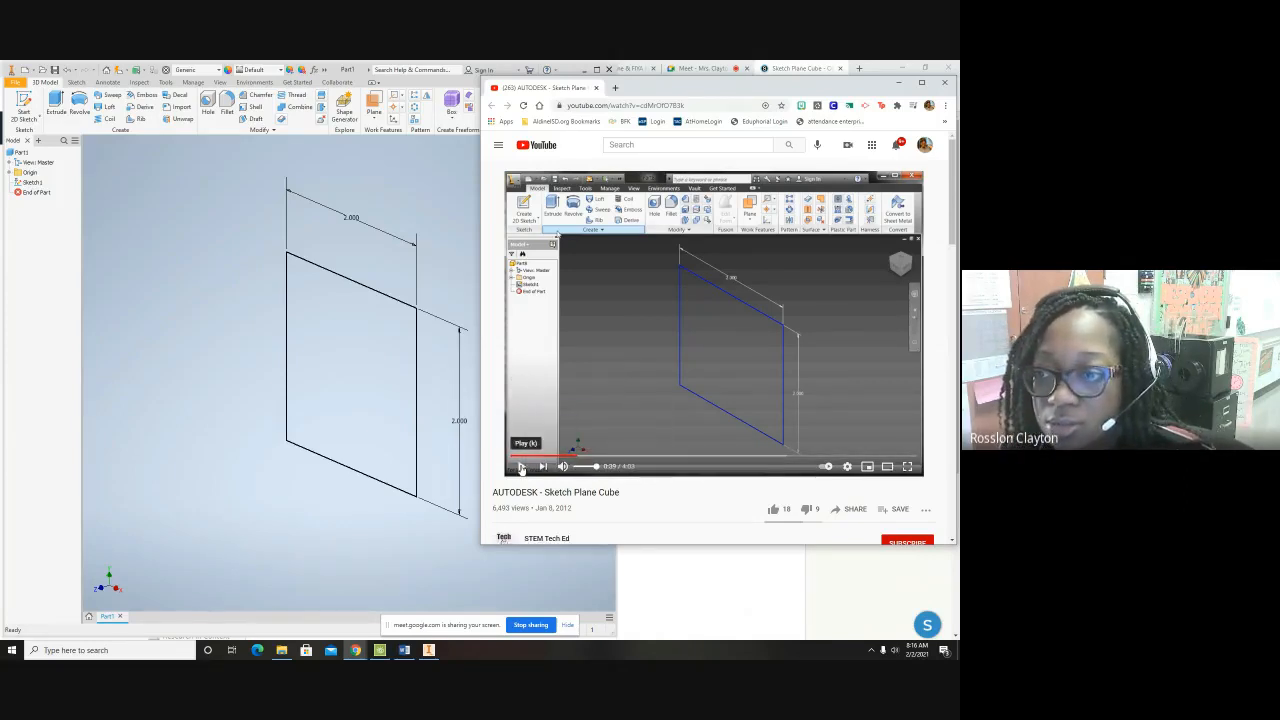
Rewind the tutorial to the drawn rectangle, replay it up to the Finish 2D Sketch command, and pause it there
click(564, 456)
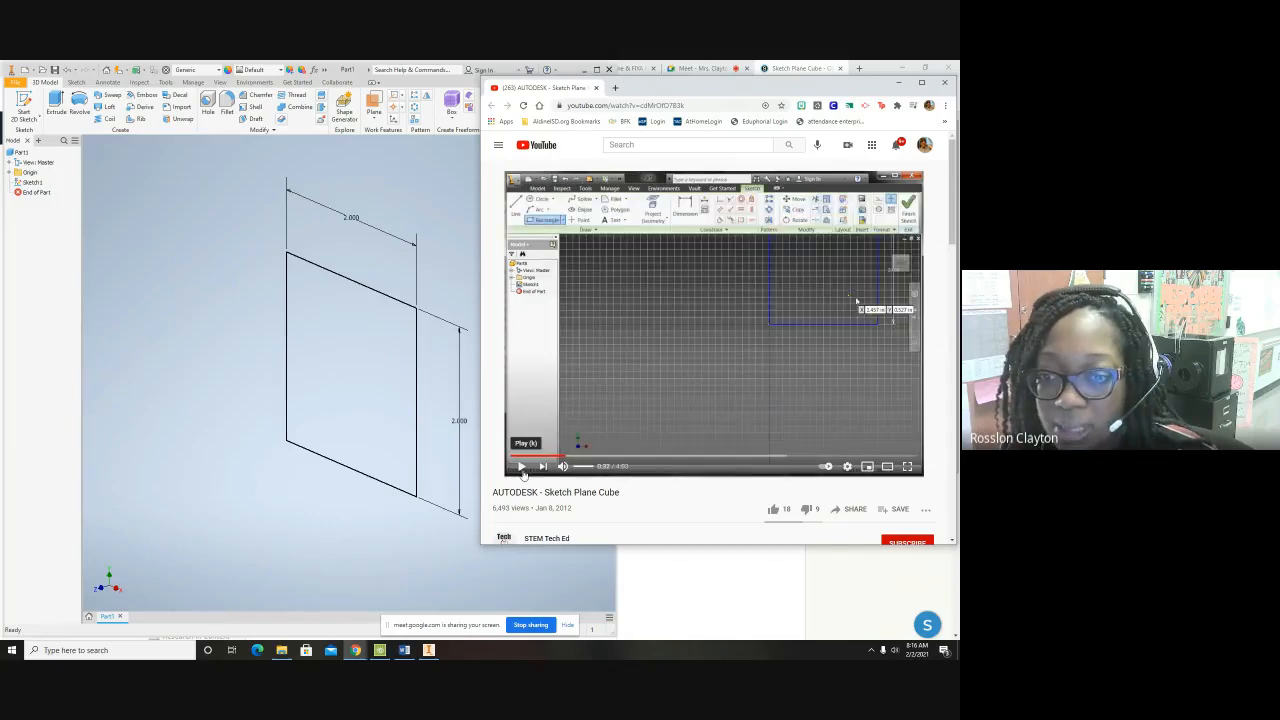
click(522, 467)
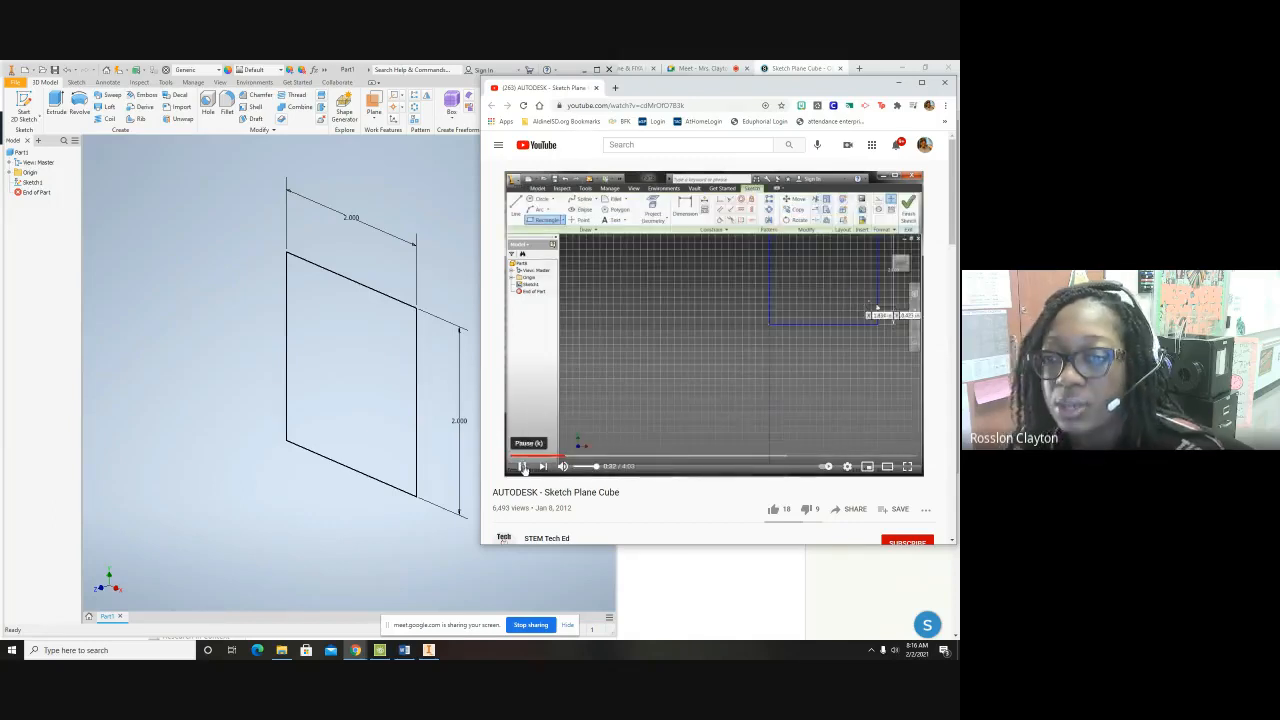
click(664, 379)
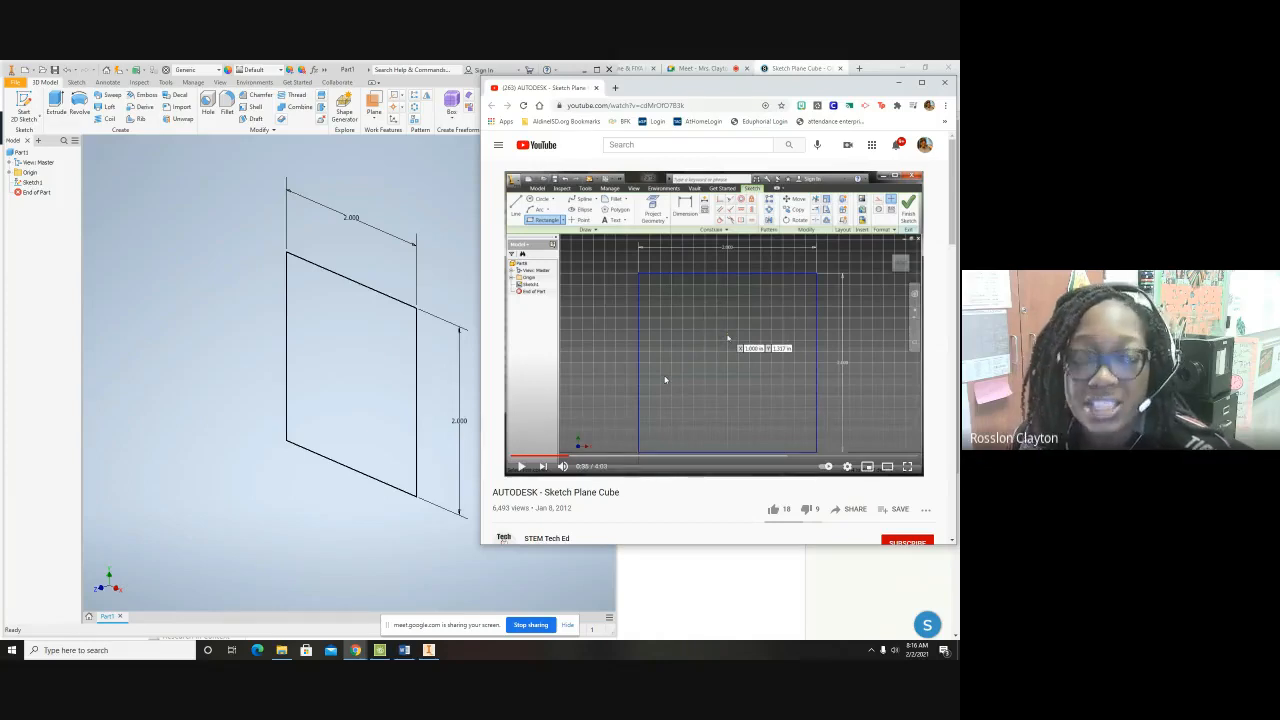
click(664, 379)
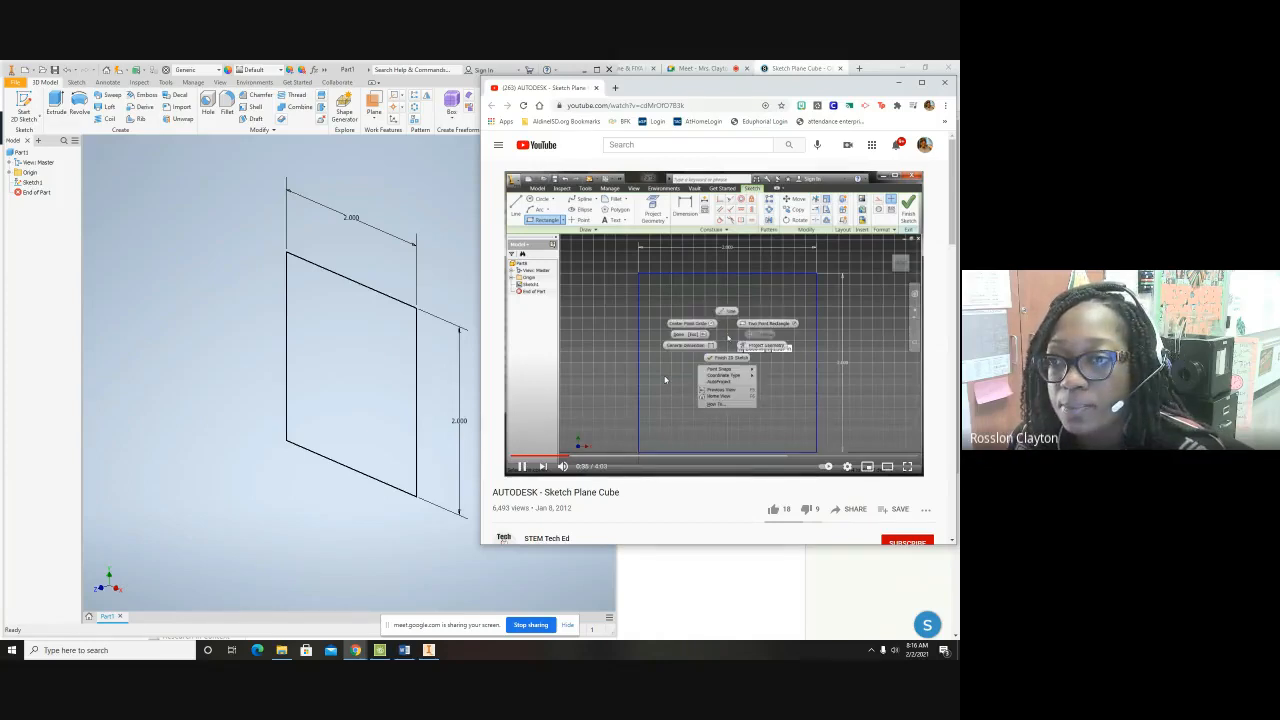
click(664, 379)
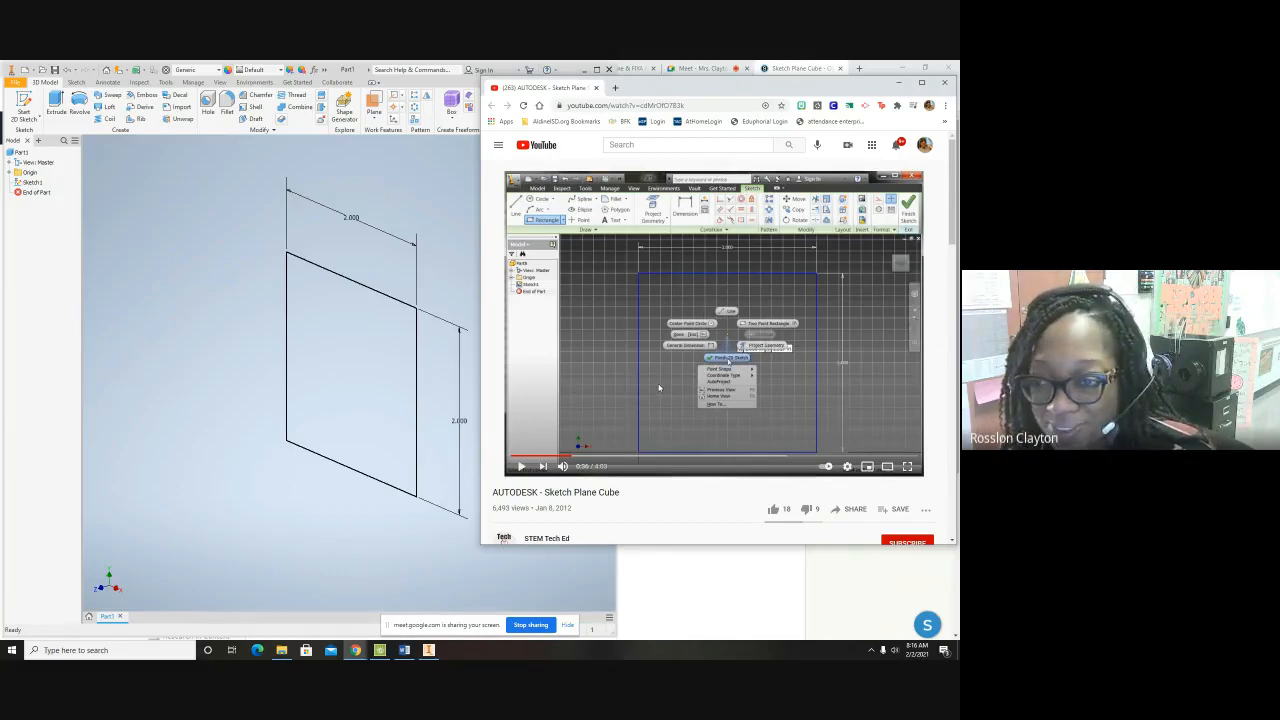
Continue the tutorial until the Extrude dialog and the cube preview are shown, and pause it
click(655, 378)
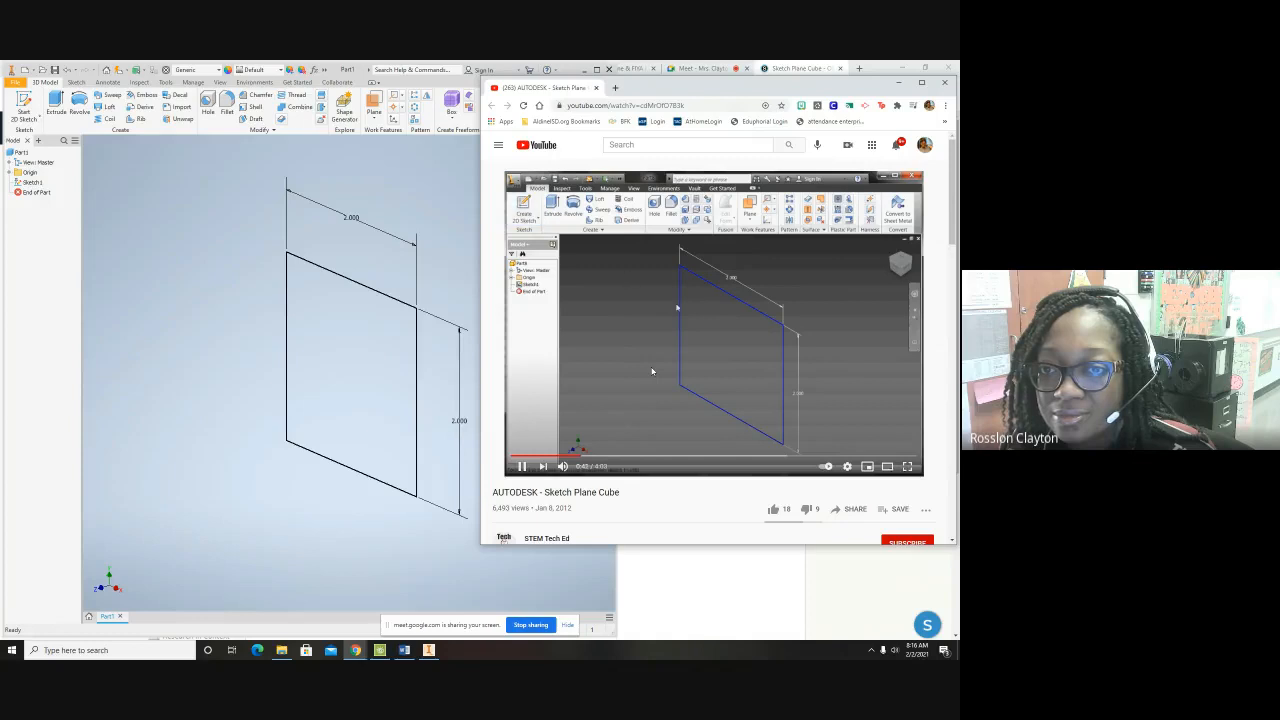
click(652, 371)
click(652, 371)
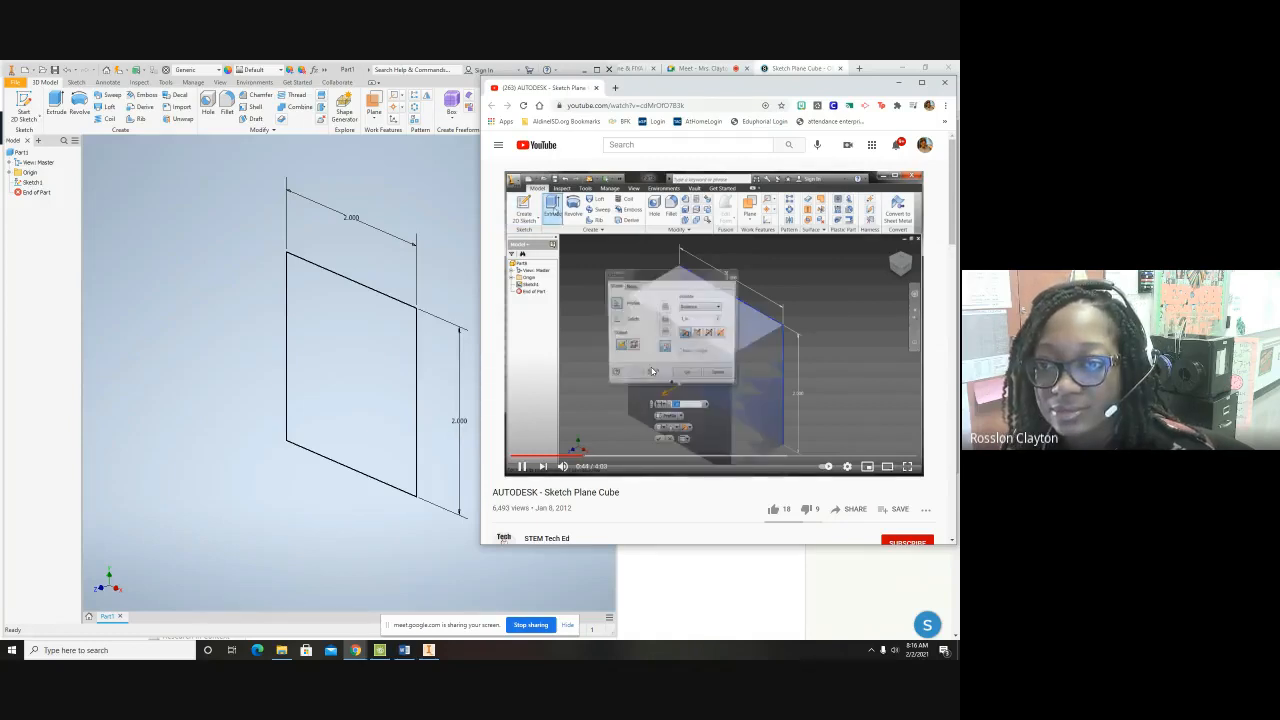
click(598, 392)
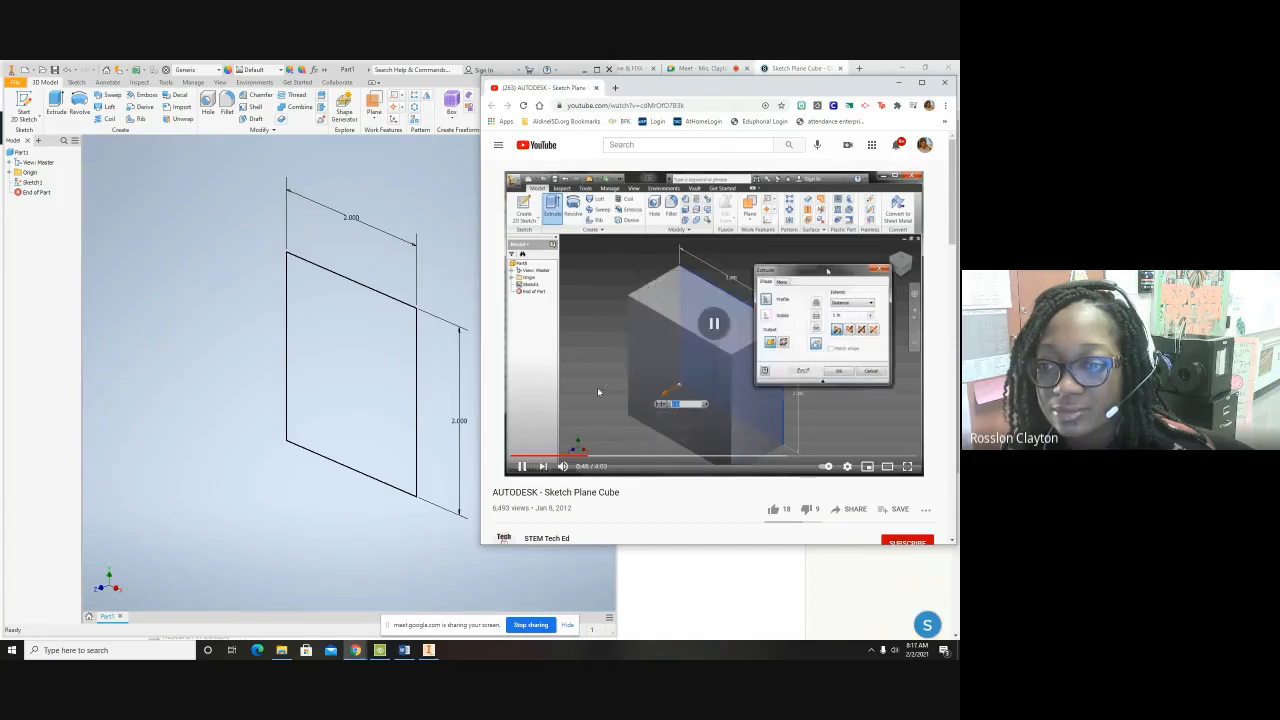
Extrude the 2 in square profile to a distance of 2 in, making a solid cube
click(56, 100)
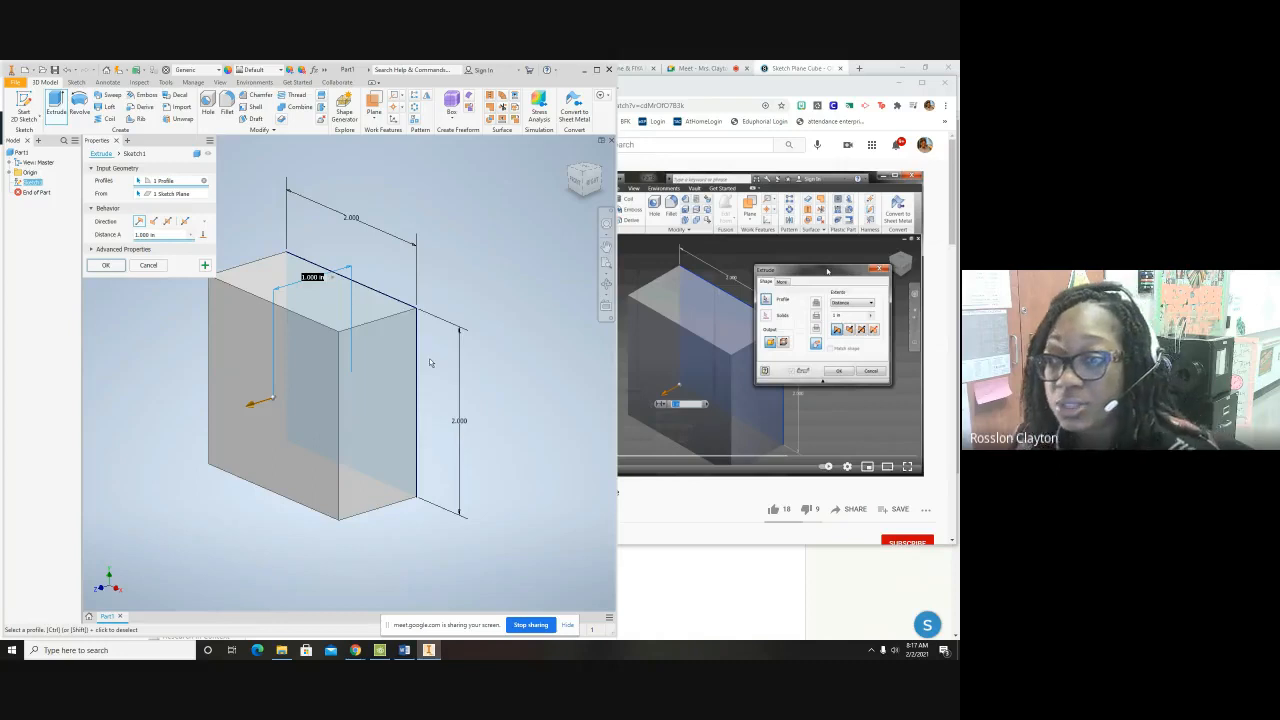
click(704, 332)
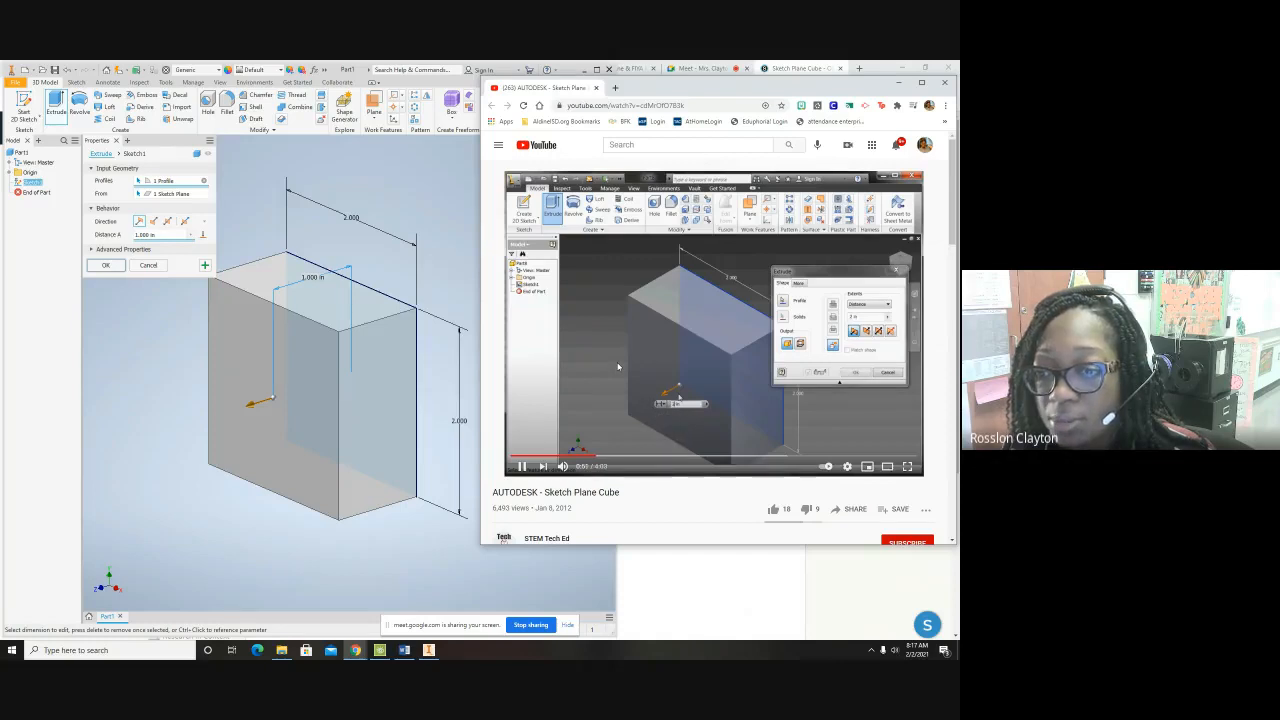
click(356, 275)
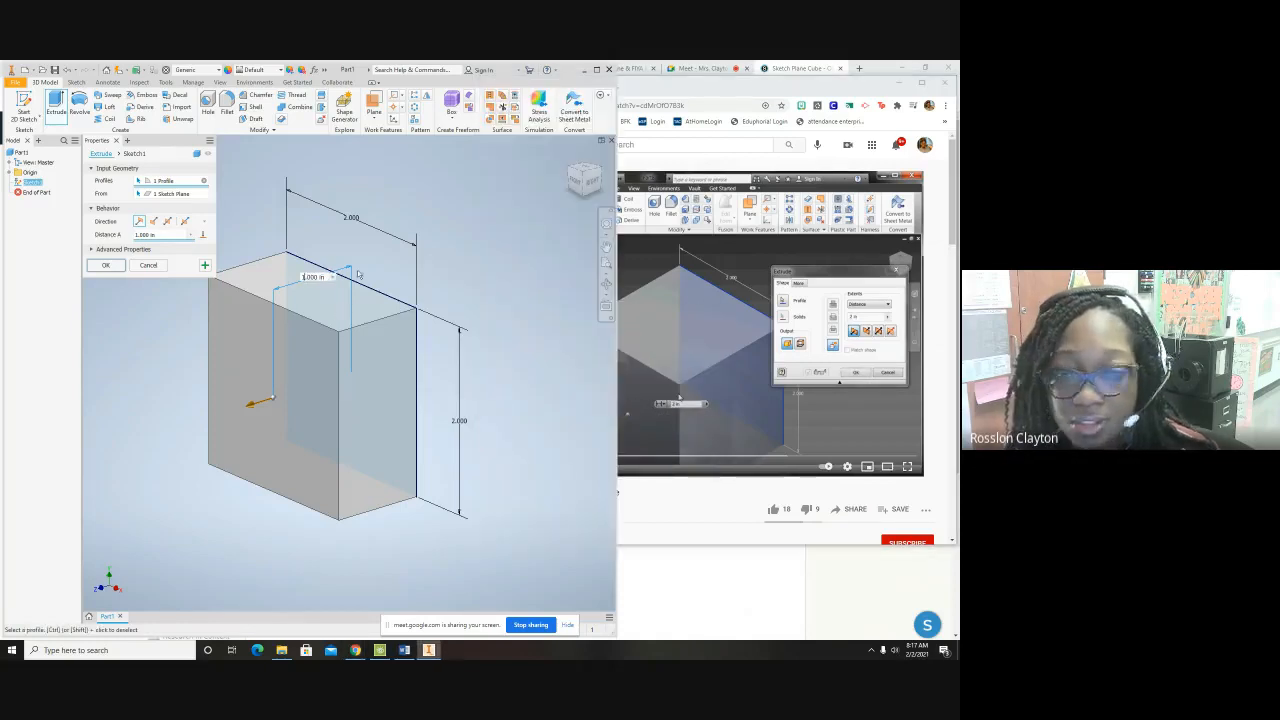
key(BackSpace)
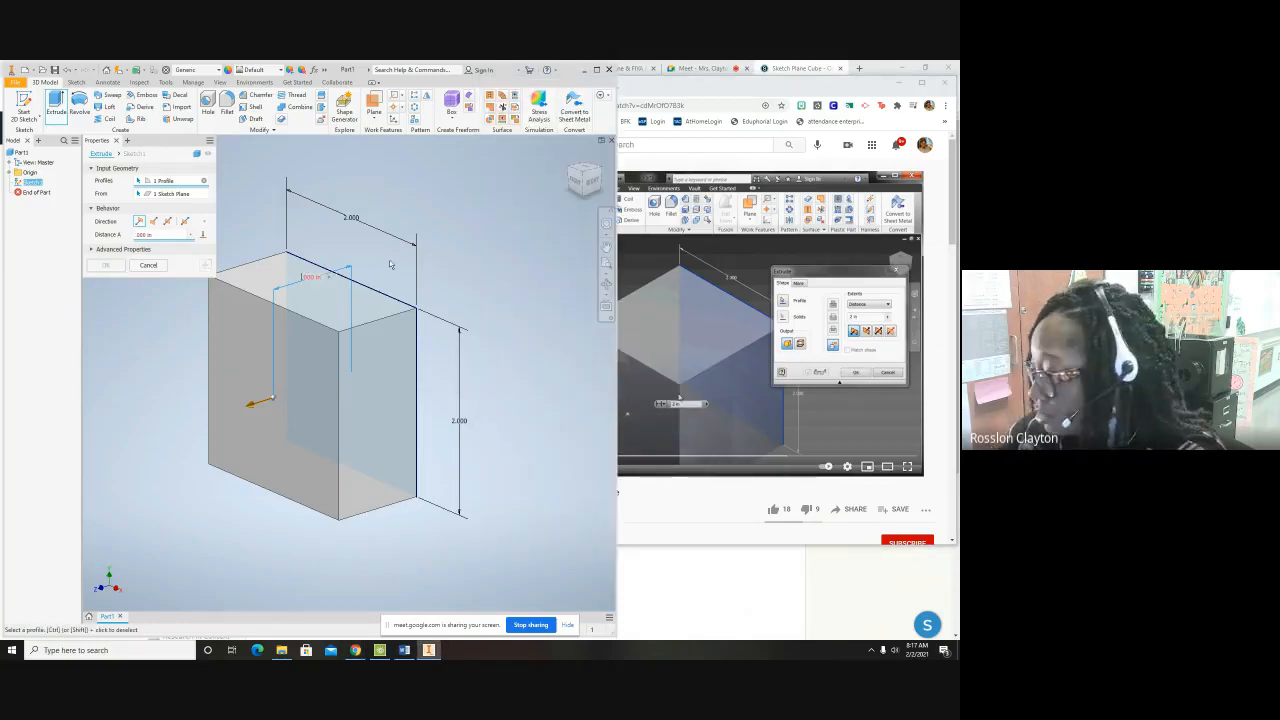
text(2)
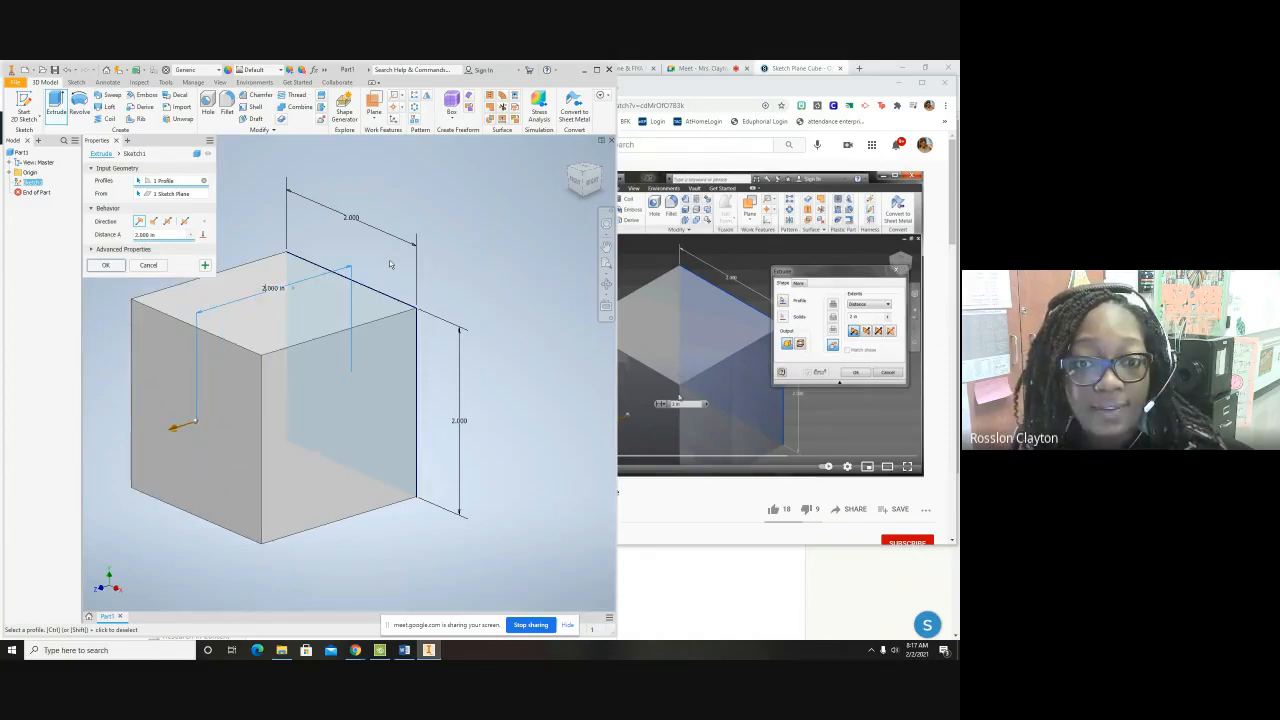
click(108, 265)
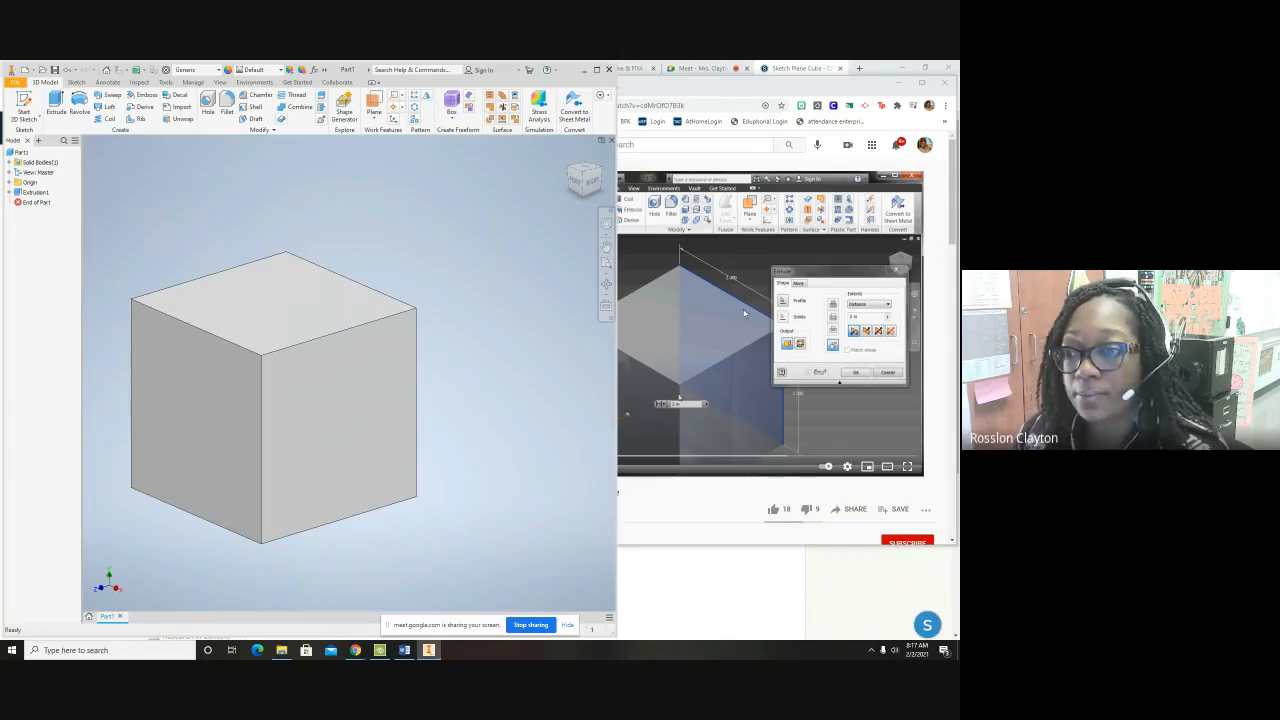
Continue the tutorial past the finished cube extrusion to the Create 2D Sketch command and pause it
click(720, 360)
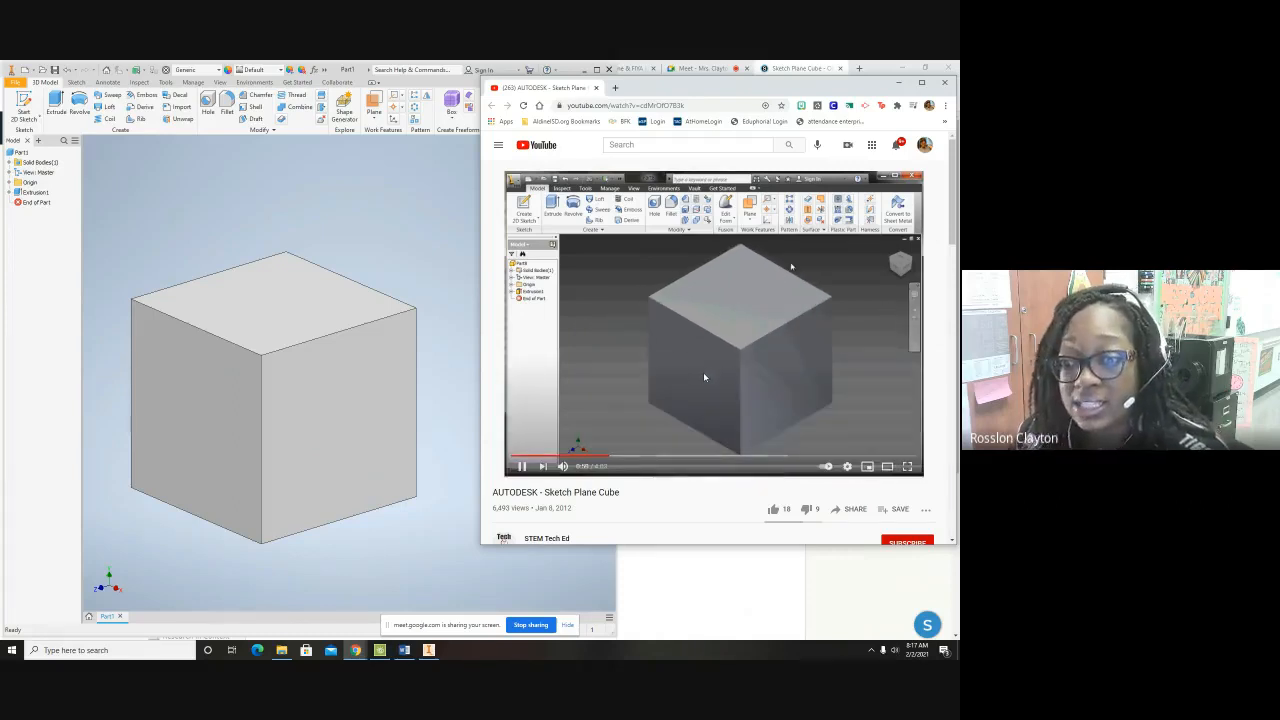
click(704, 377)
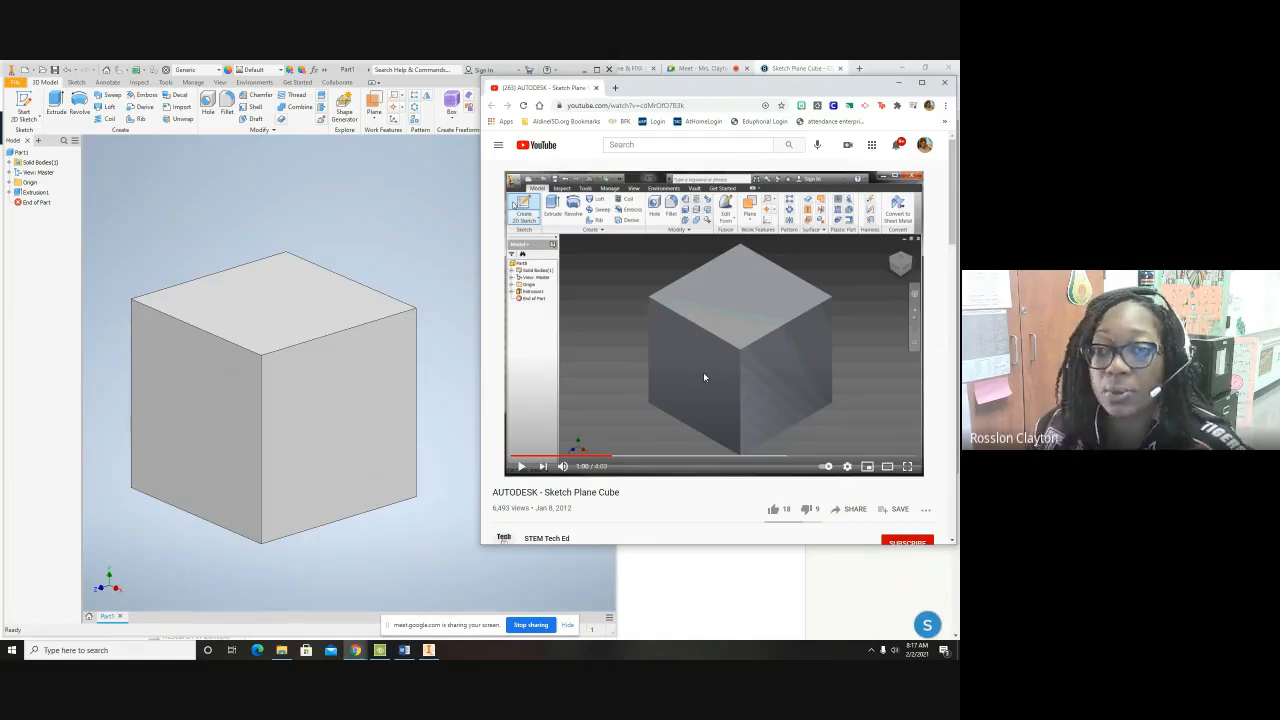
right_click(251, 207)
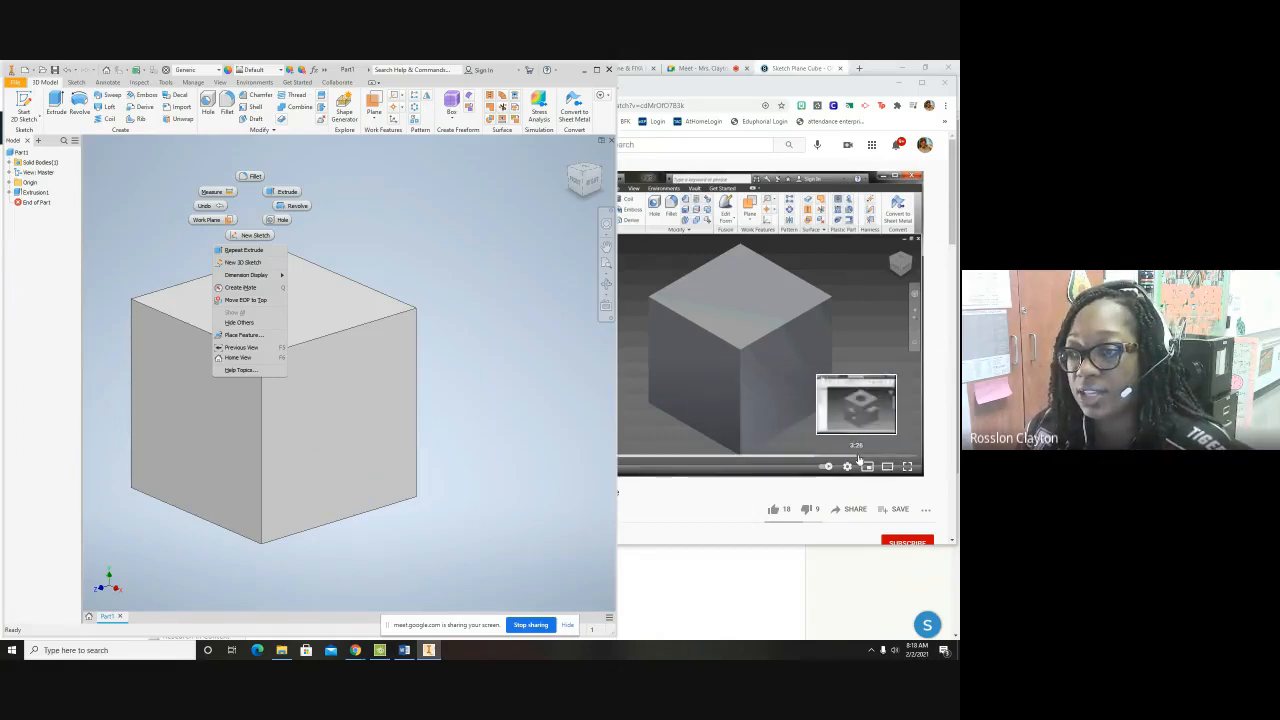
Skip through the last part of the tutorial to view the completed model in a wider player, and close the video window
click(900, 458)
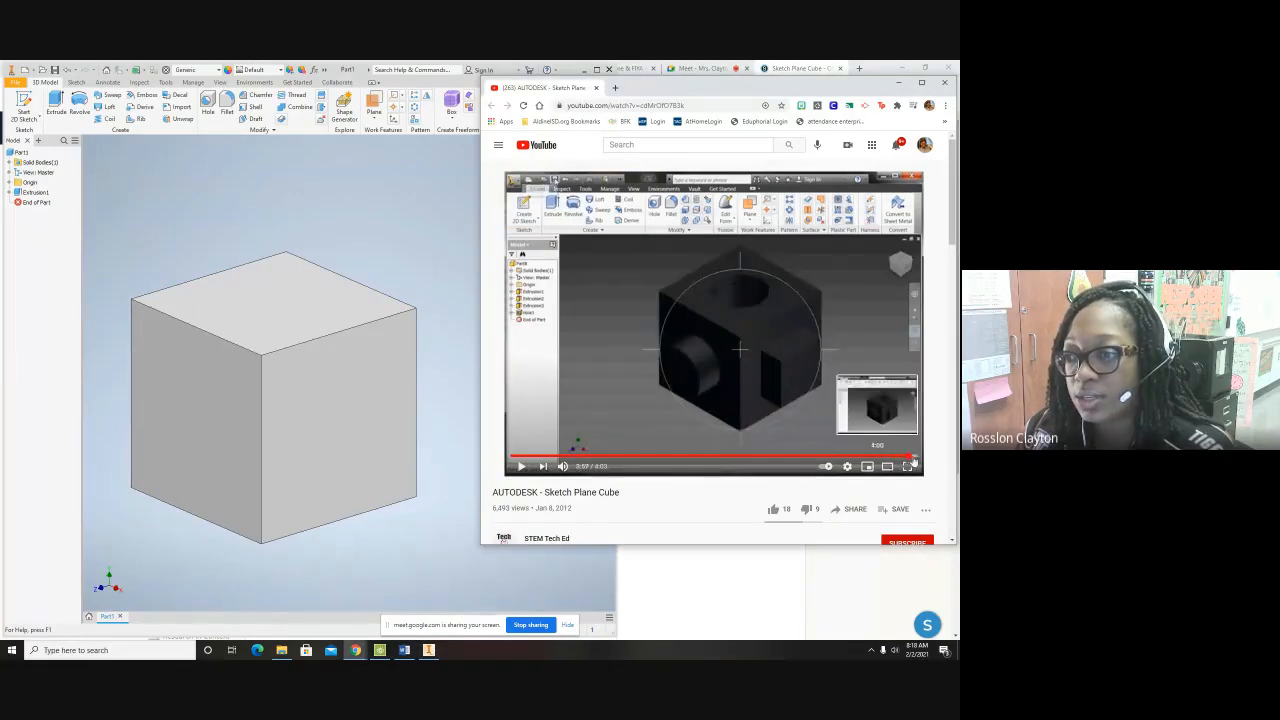
click(895, 458)
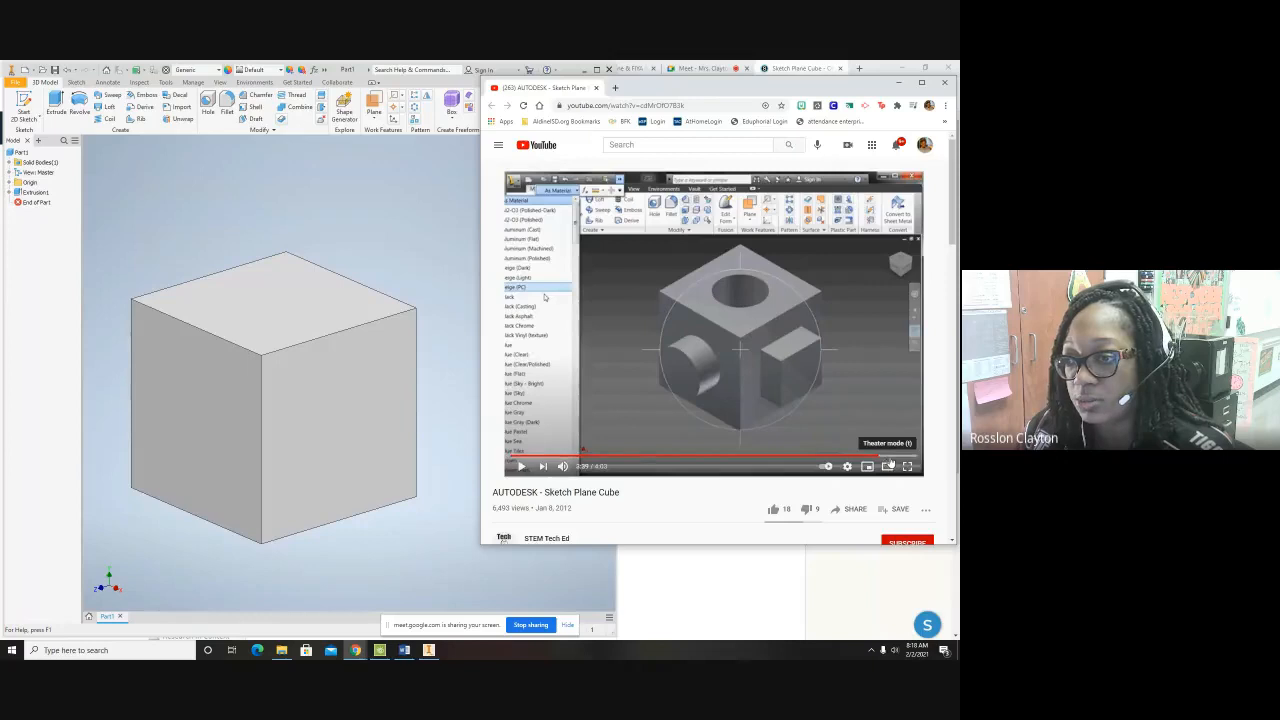
click(888, 466)
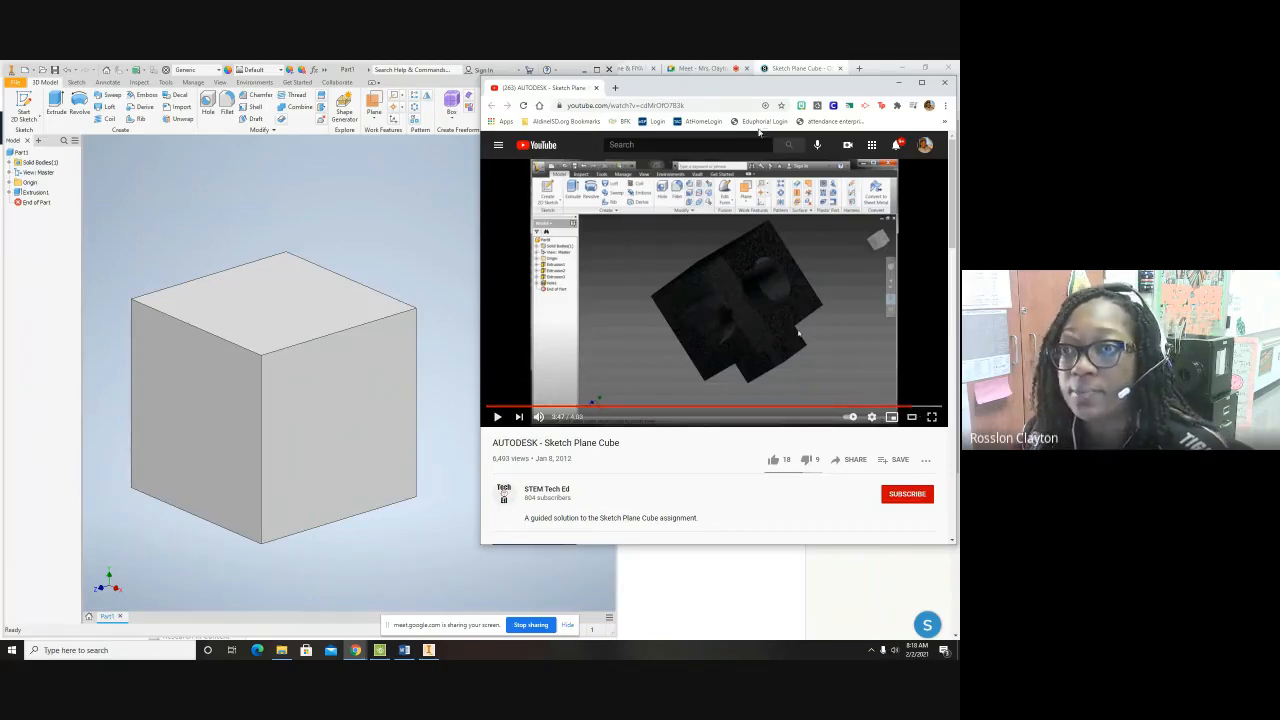
click(947, 84)
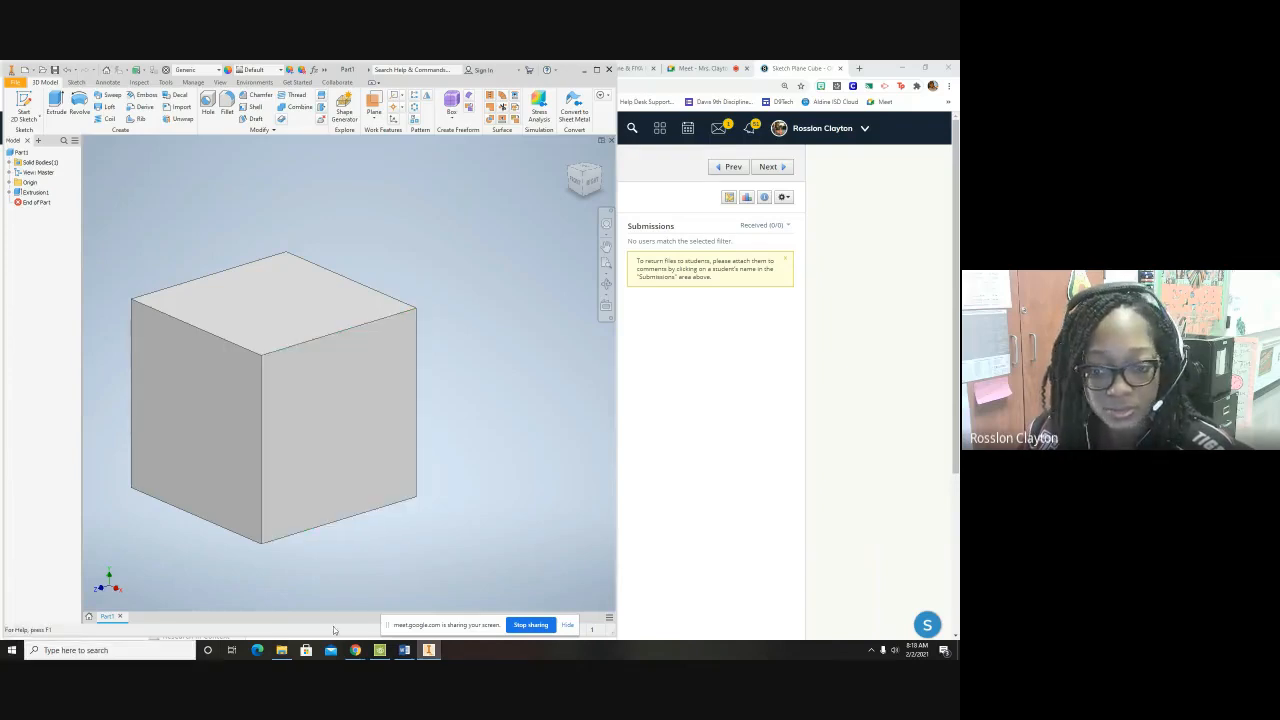
Start saving a copy of the part with Save As and browse through This PC to the personal network drive (U:)
click(15, 83)
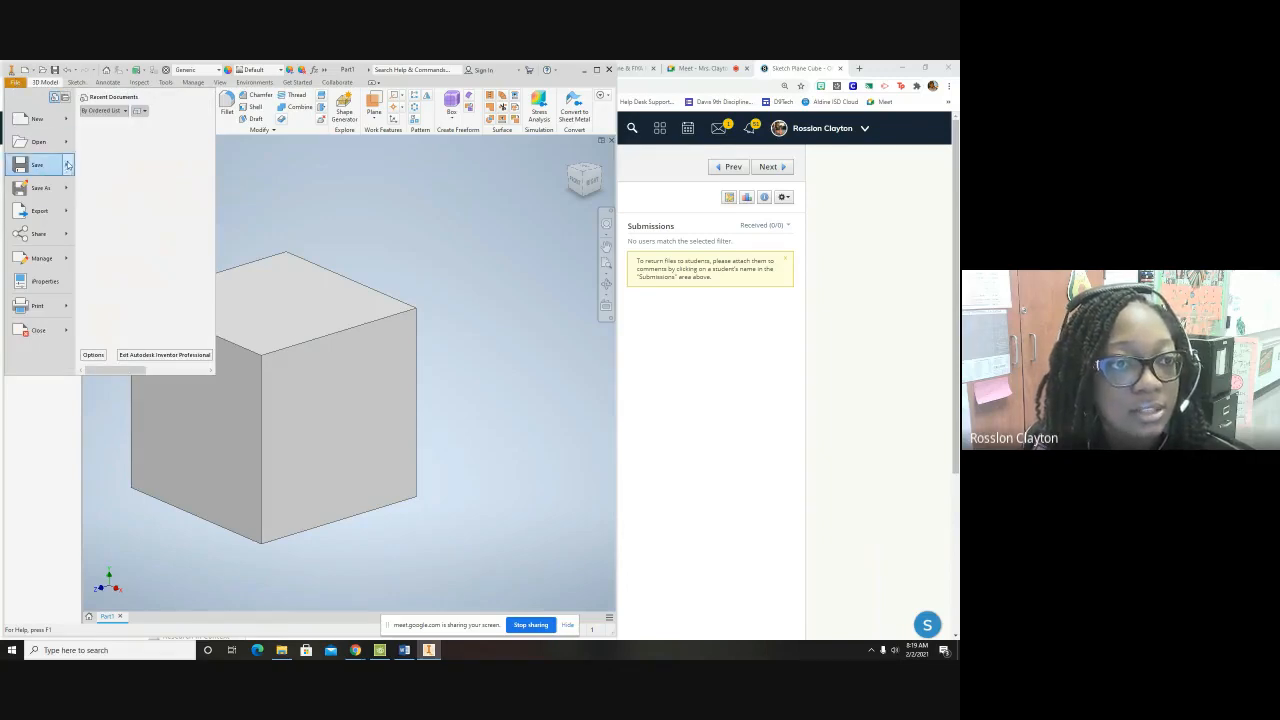
mouse_move(67, 165)
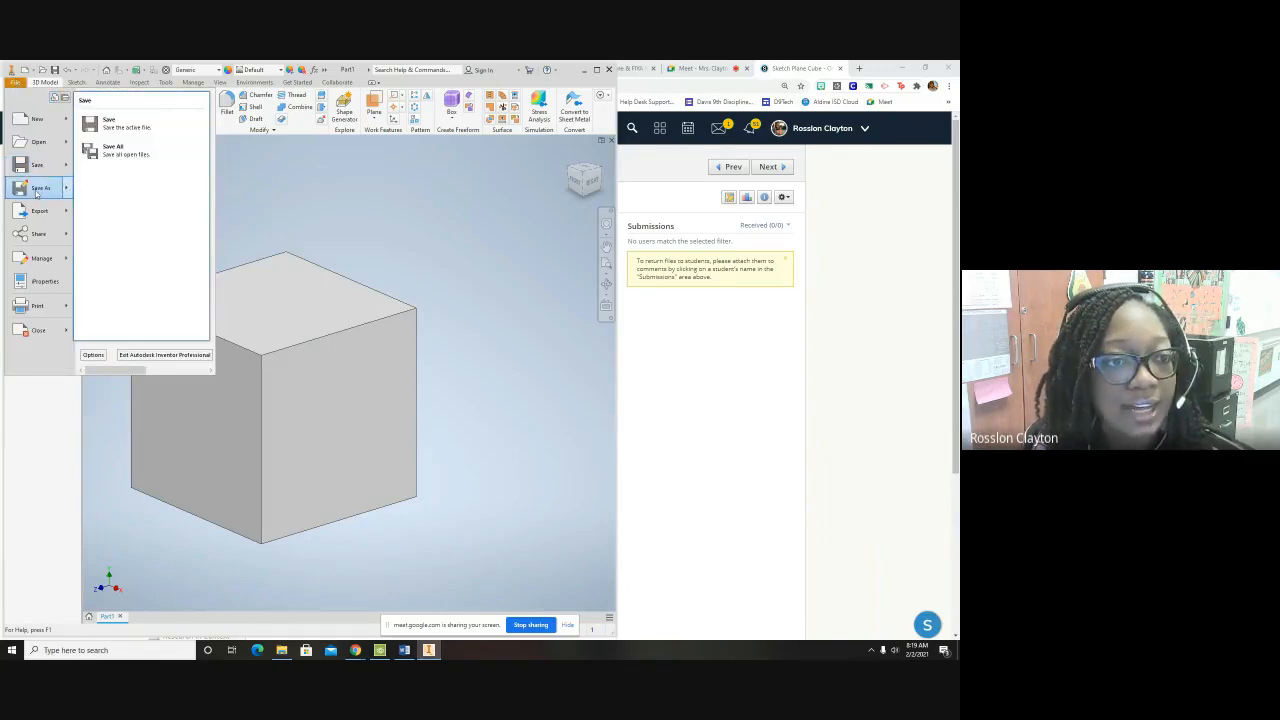
click(36, 190)
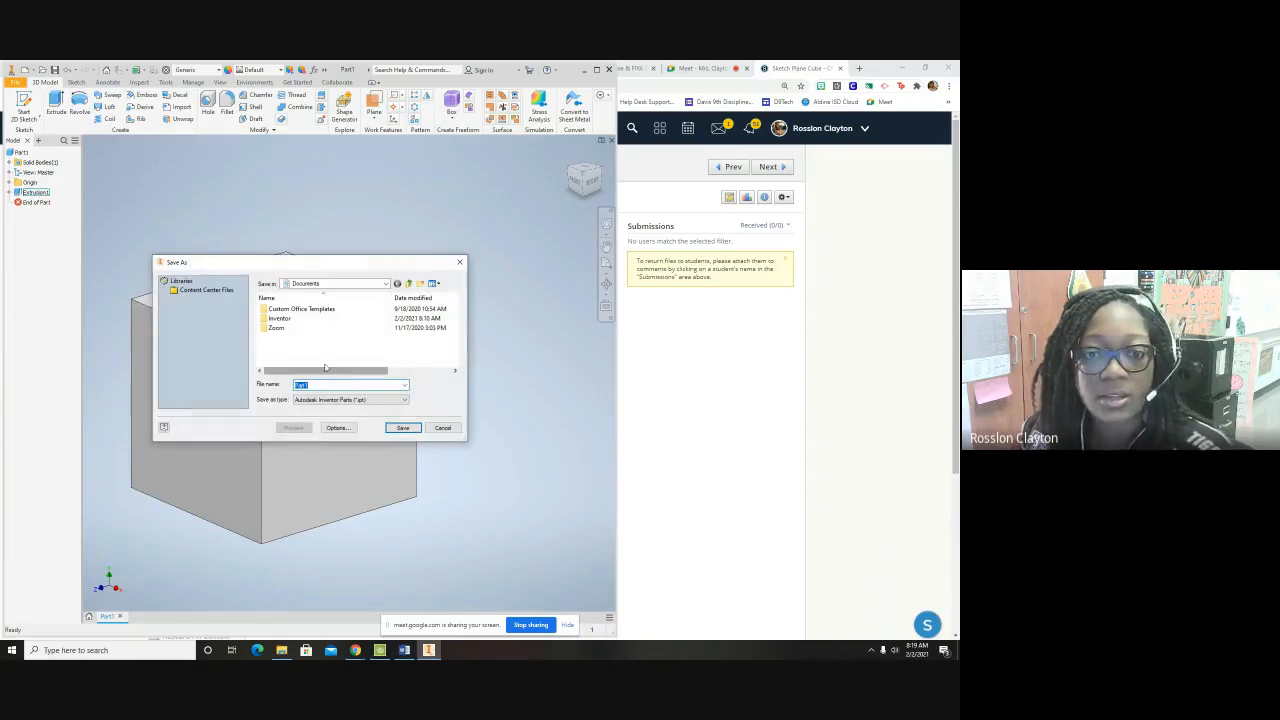
click(384, 286)
click(385, 287)
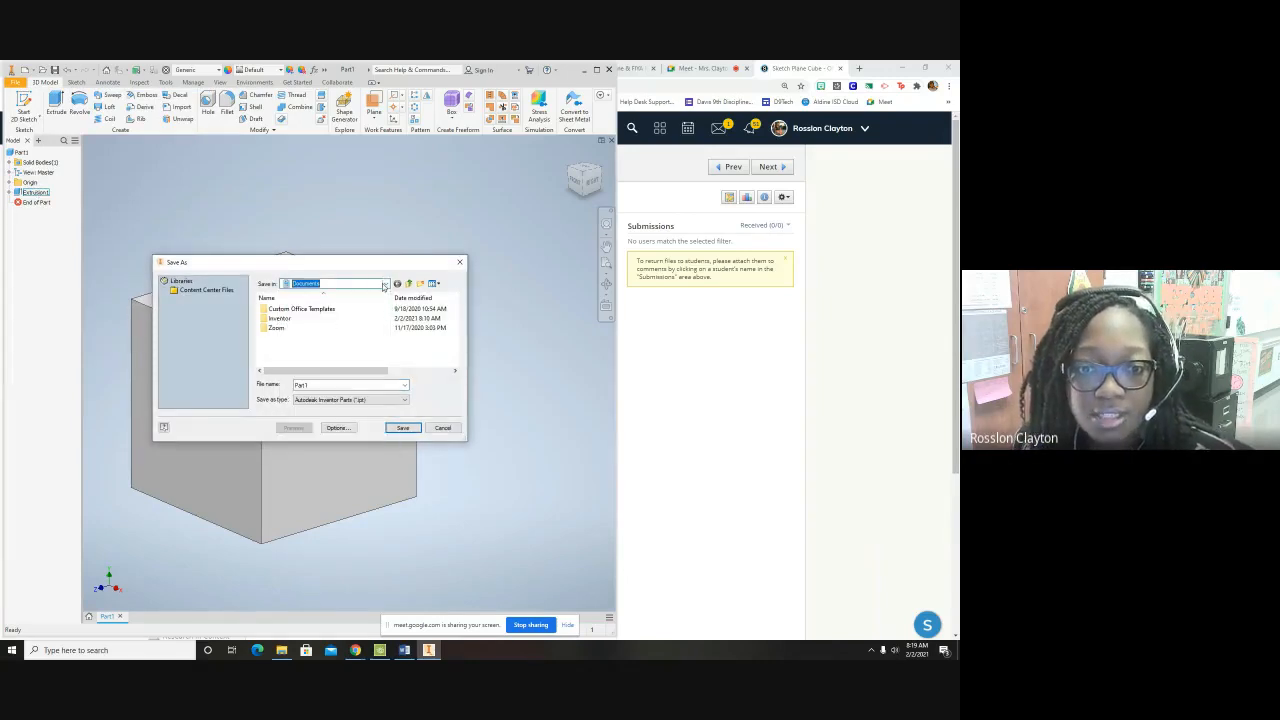
click(386, 288)
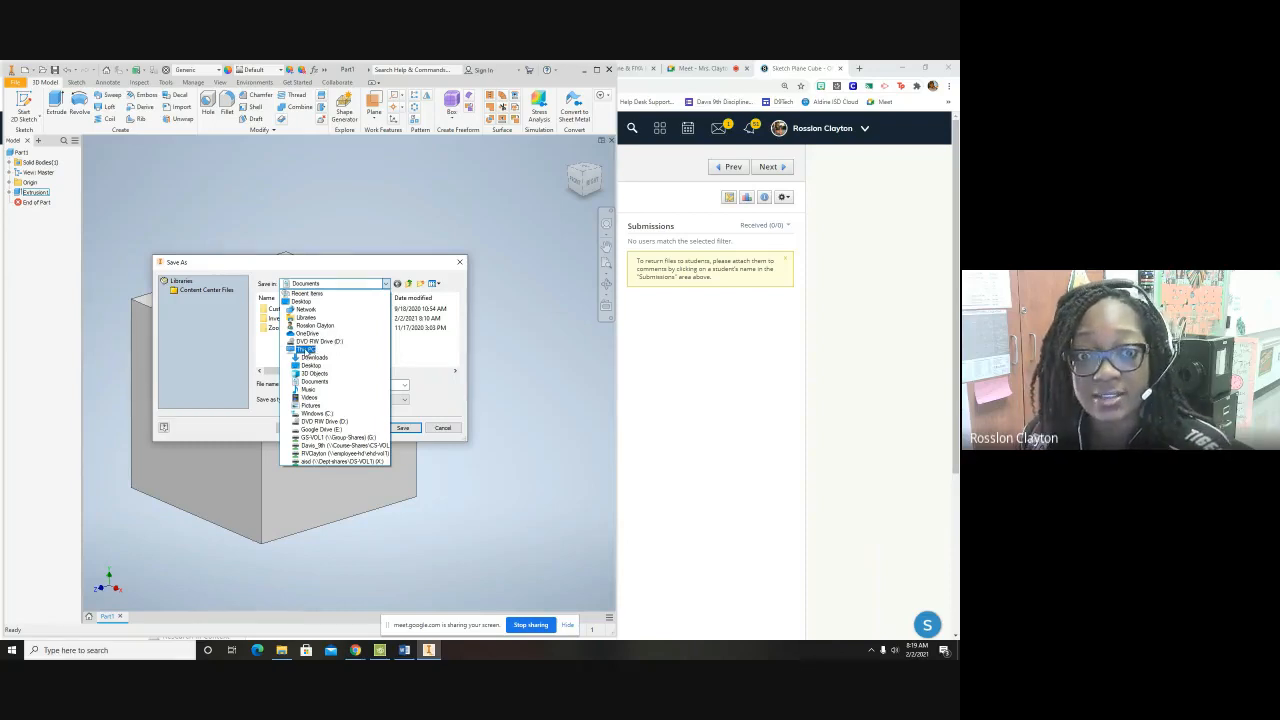
click(304, 349)
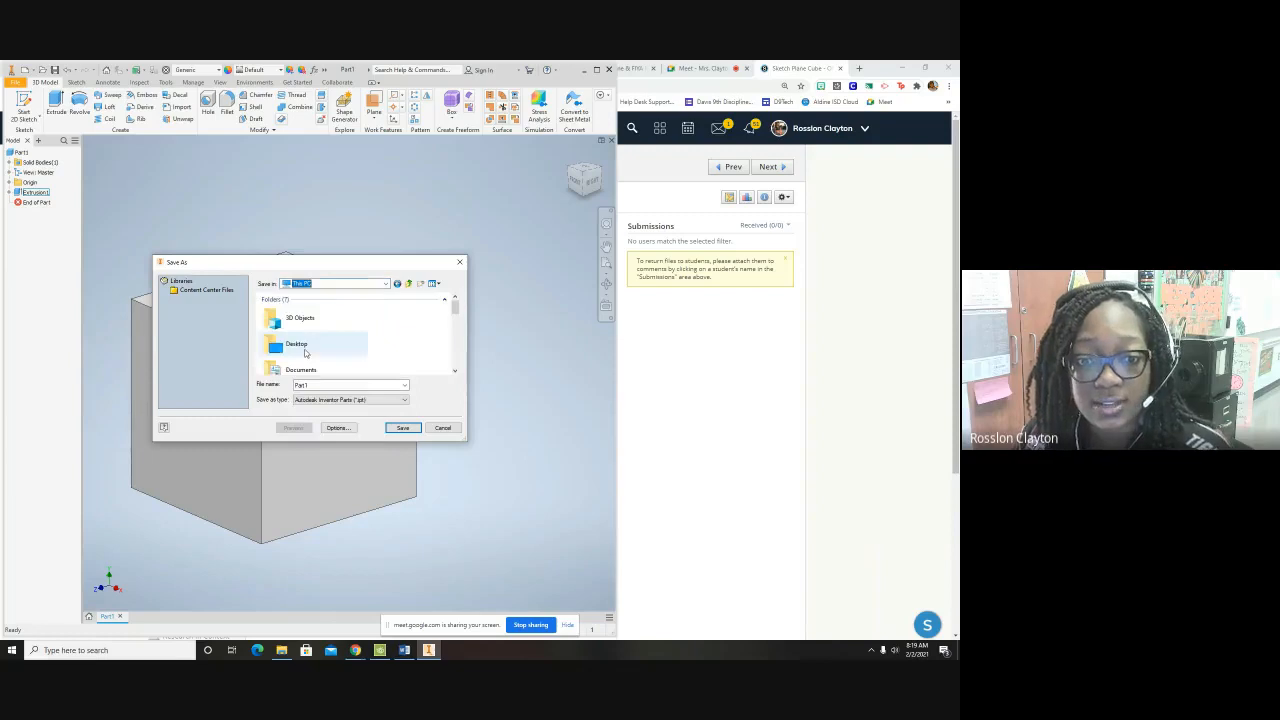
scroll(307, 349, down, 5)
scroll(307, 350, down, 2)
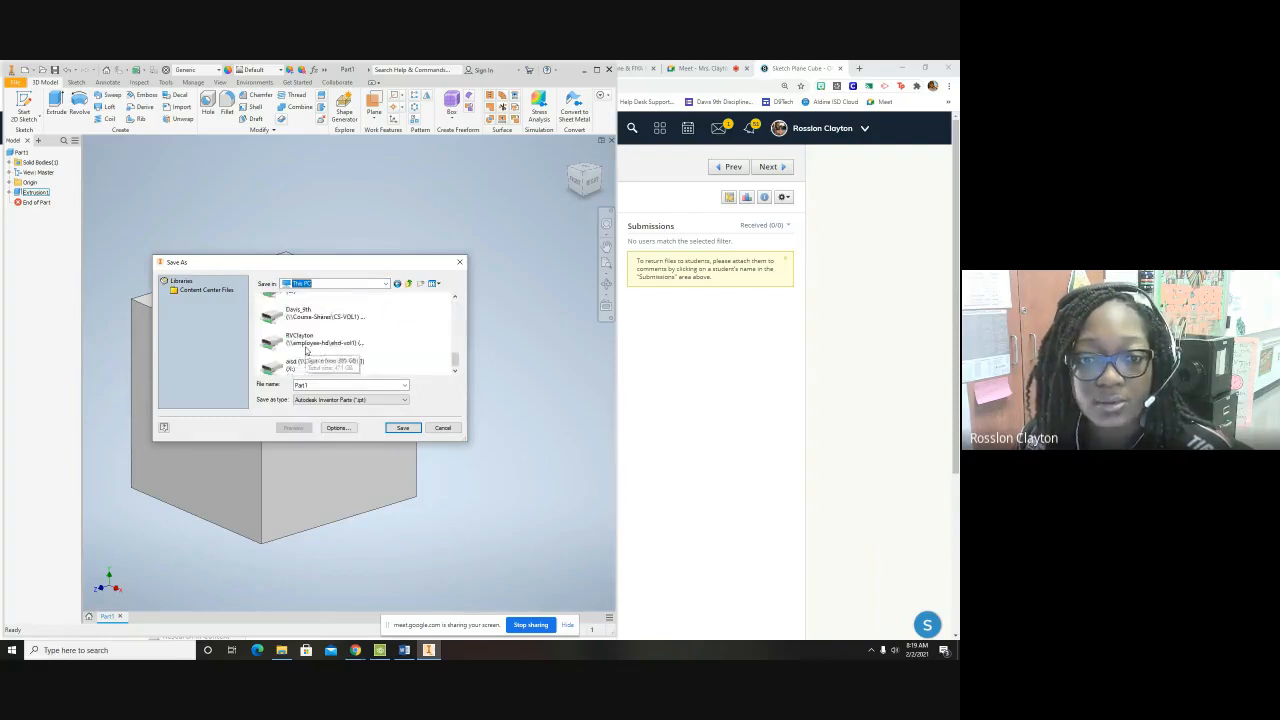
scroll(307, 350, up, 1)
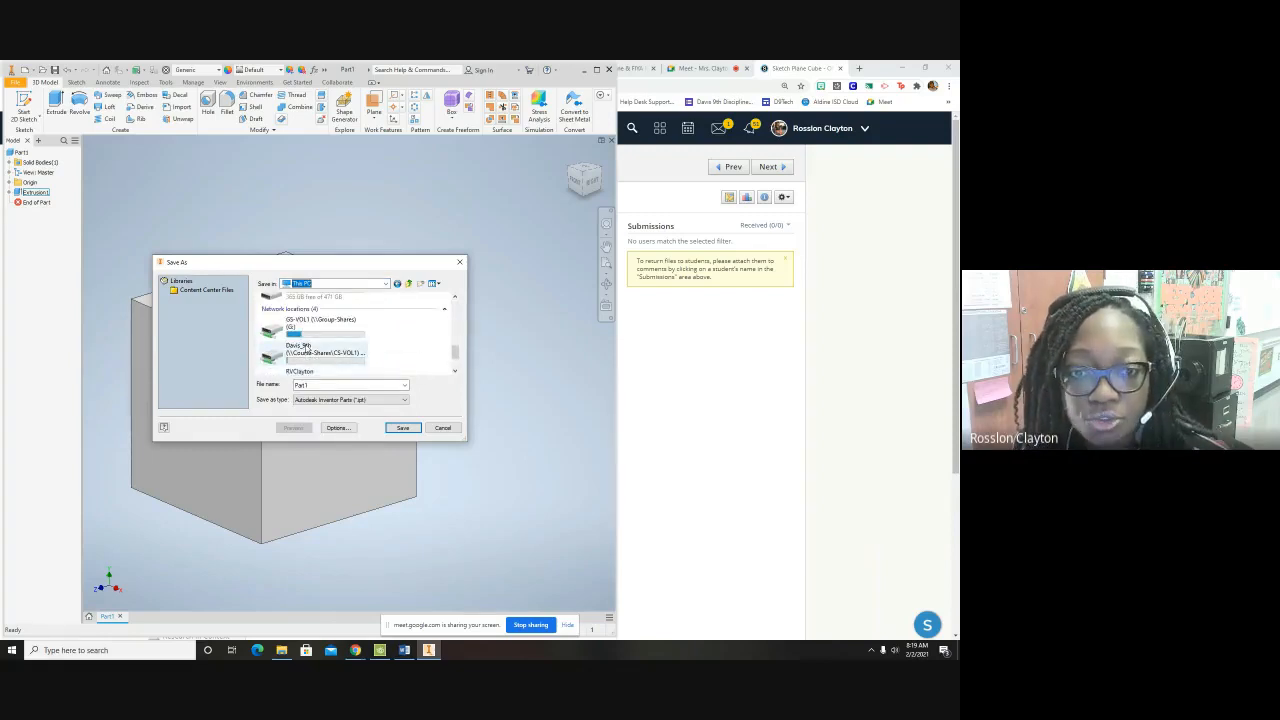
scroll(404, 331, down, 2)
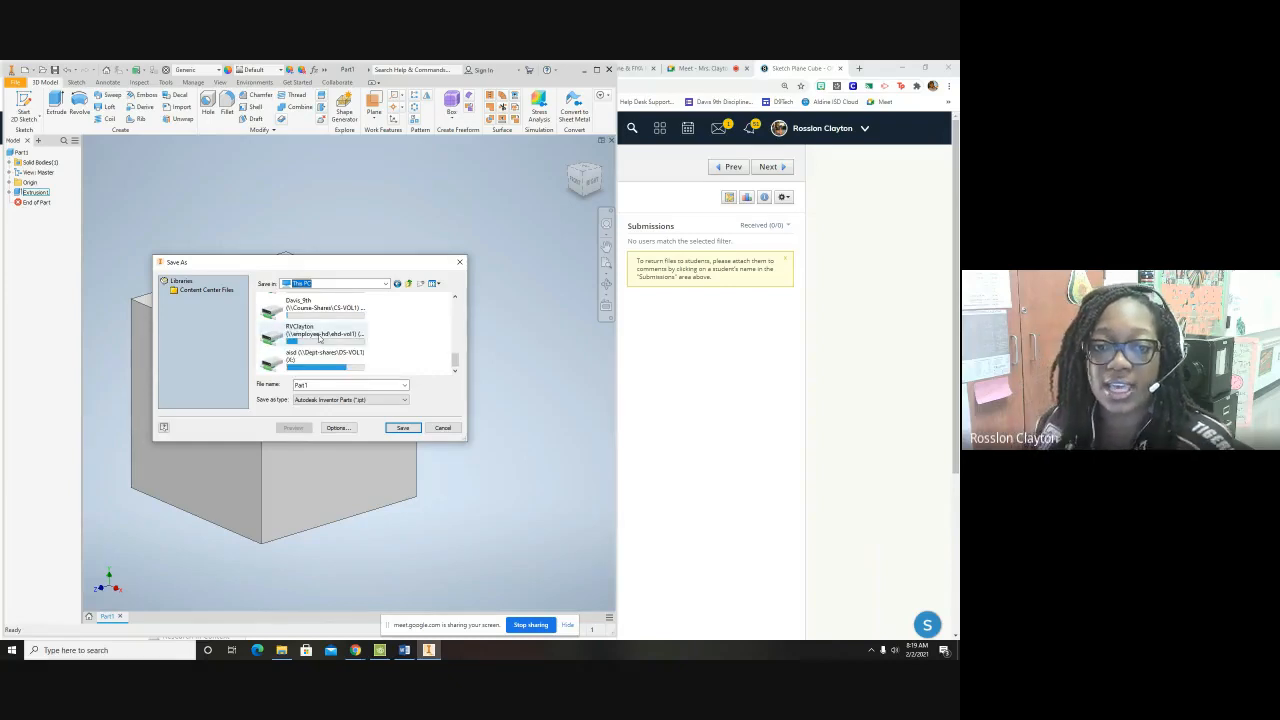
double_click(323, 340)
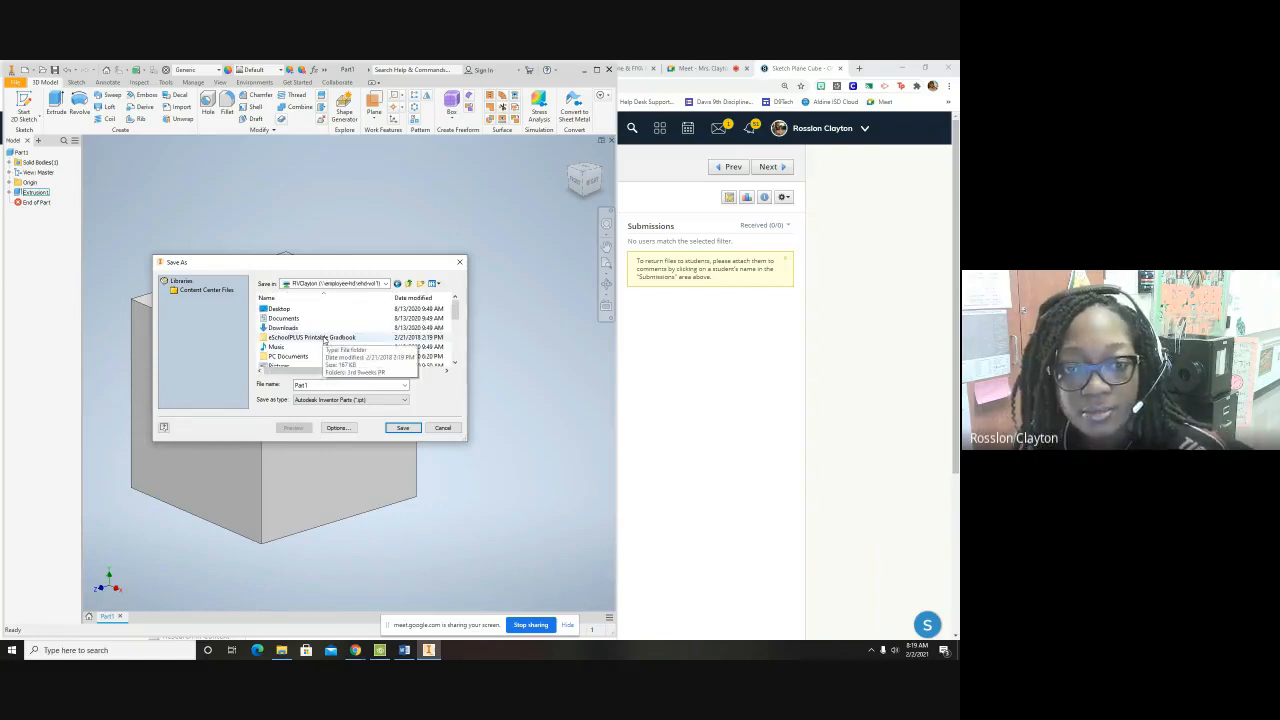
Save the part under the author's name followed by "Sketch Plane Cube 2", declining to replace the existing file without the 2
double_click(316, 385)
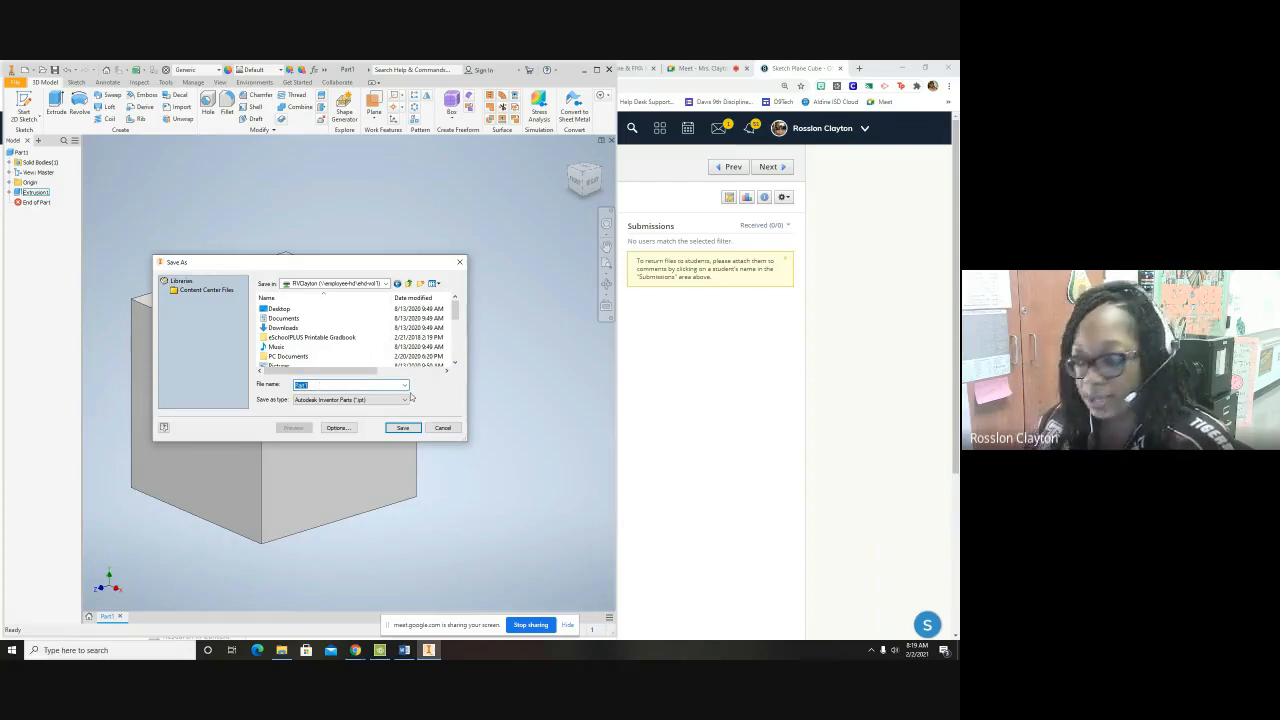
text(Rosslo)
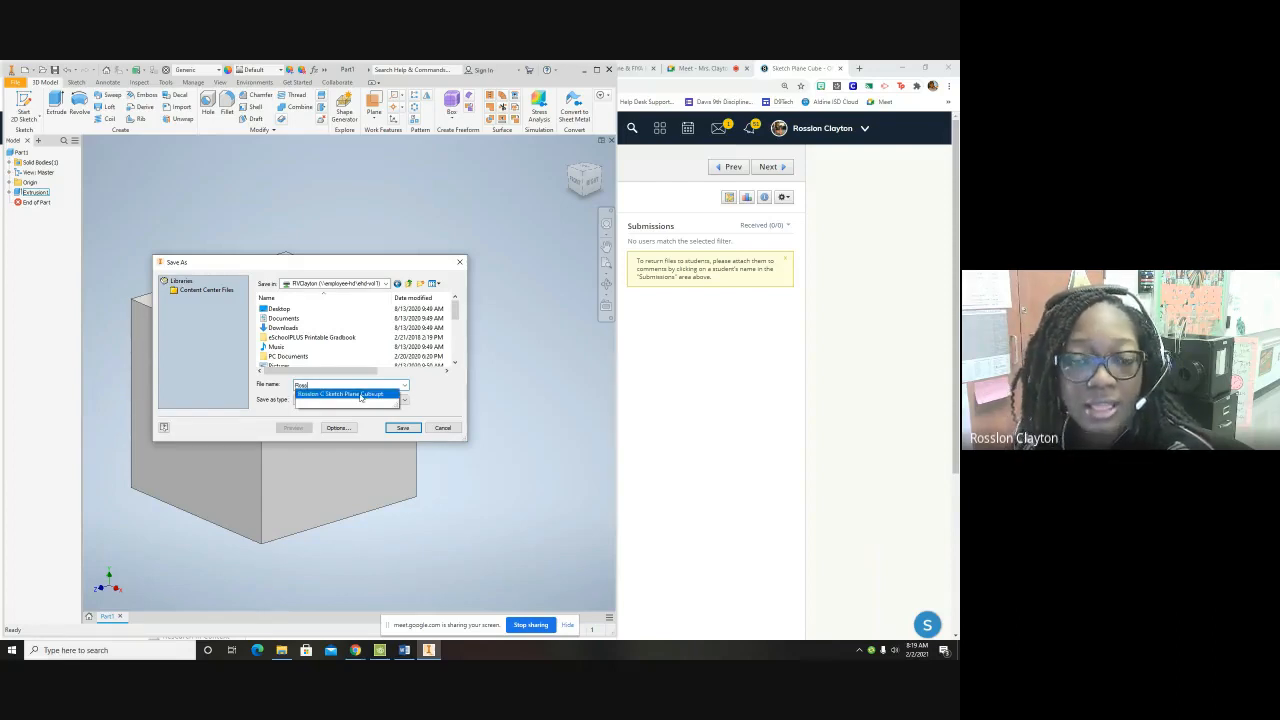
click(361, 396)
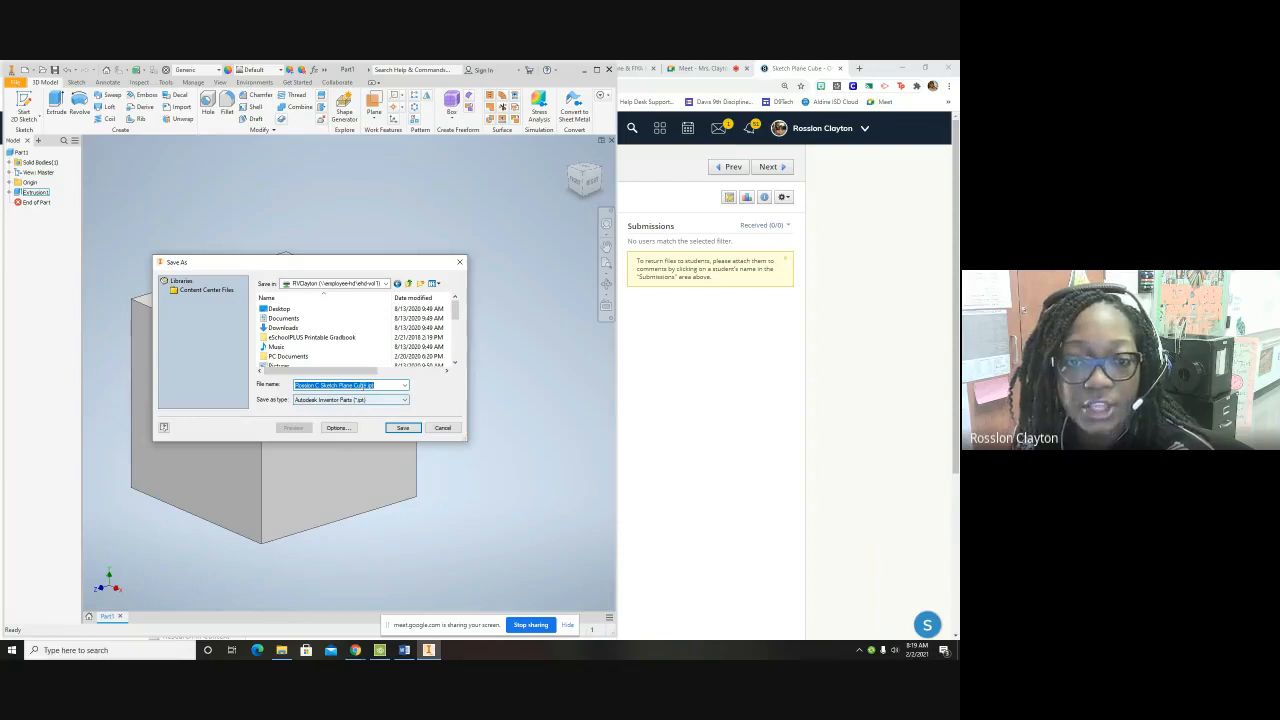
click(403, 428)
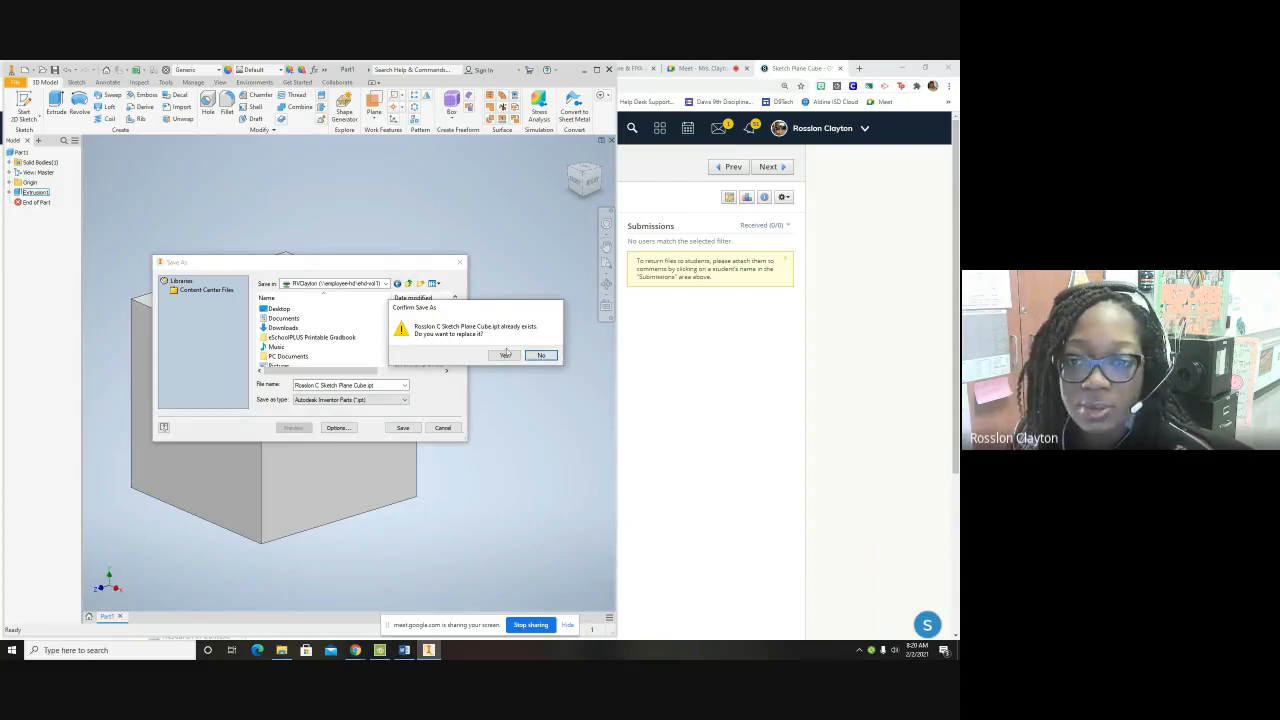
click(540, 356)
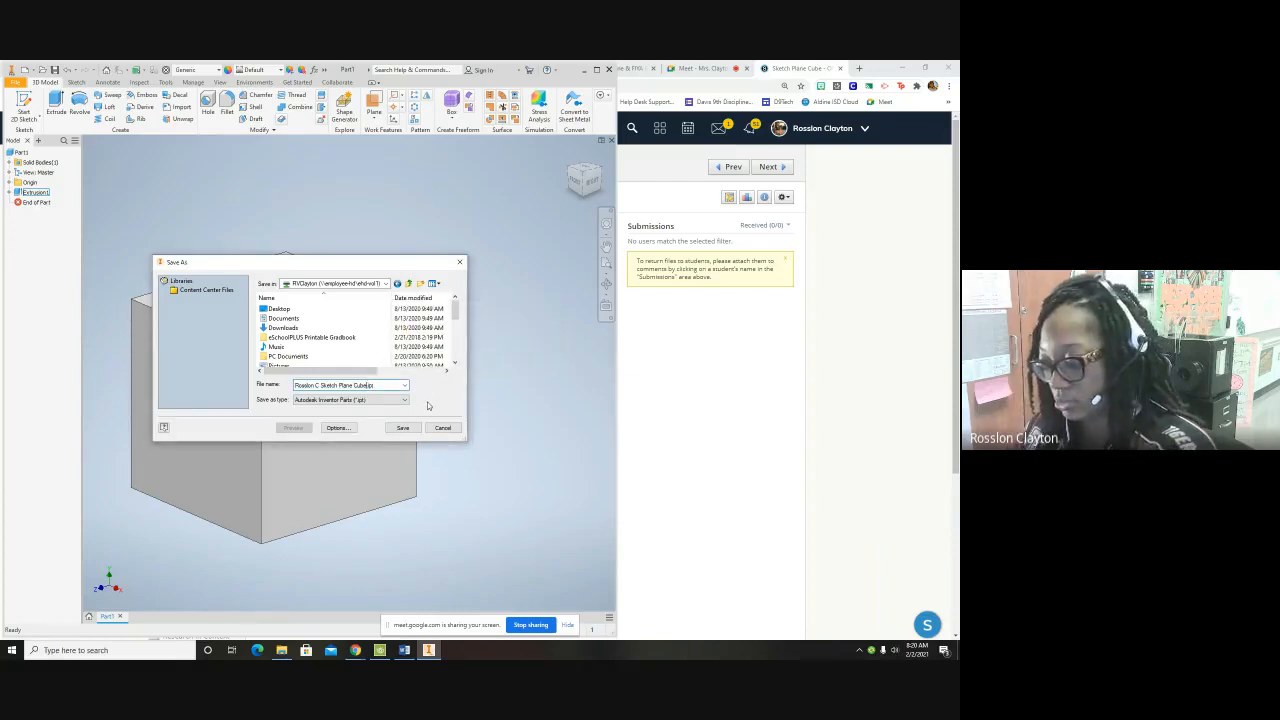
text(2)
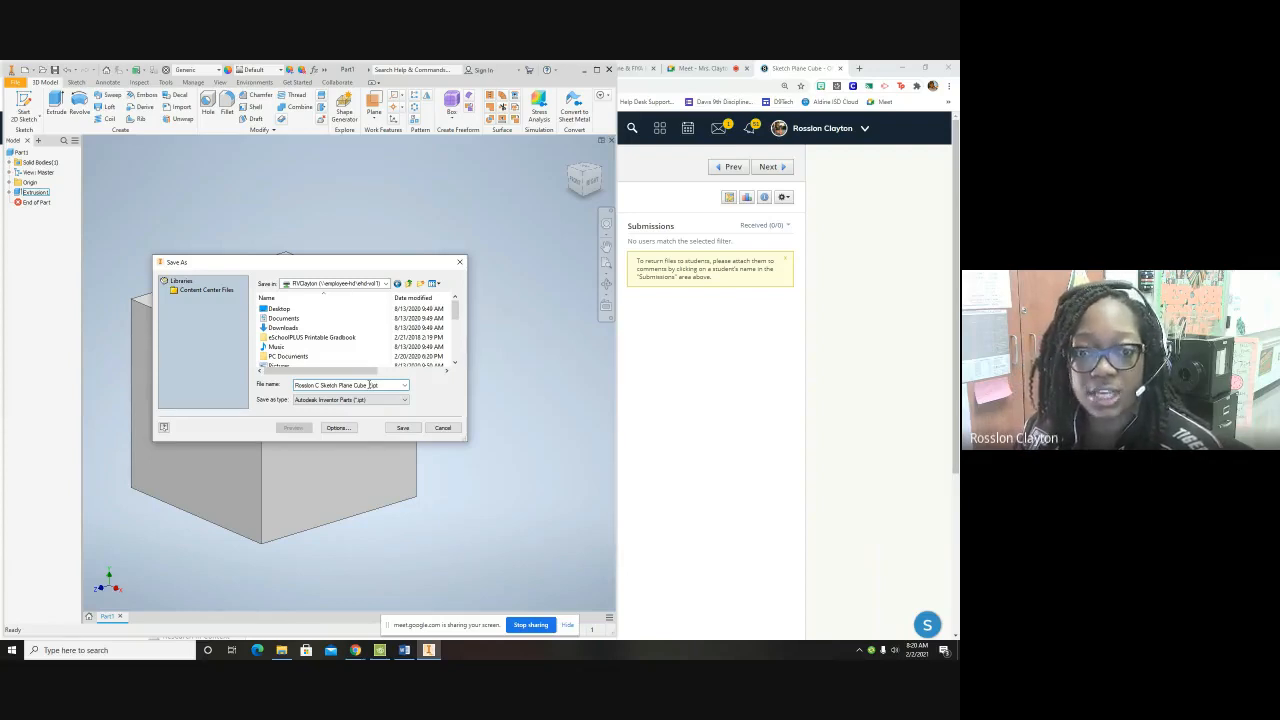
click(402, 427)
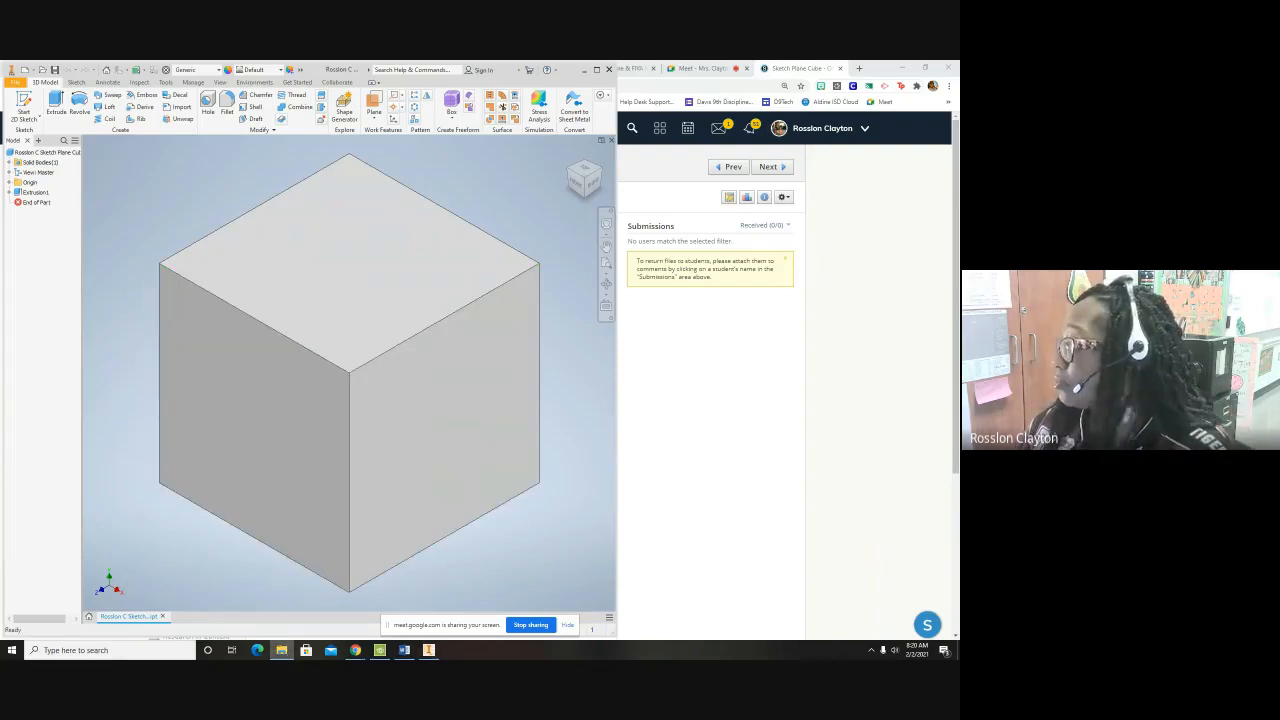
Switch to File Explorer, check the personal network drive (U:) for the saved "Sketch Plane Cube 2" part, and minimize the window
click(281, 650)
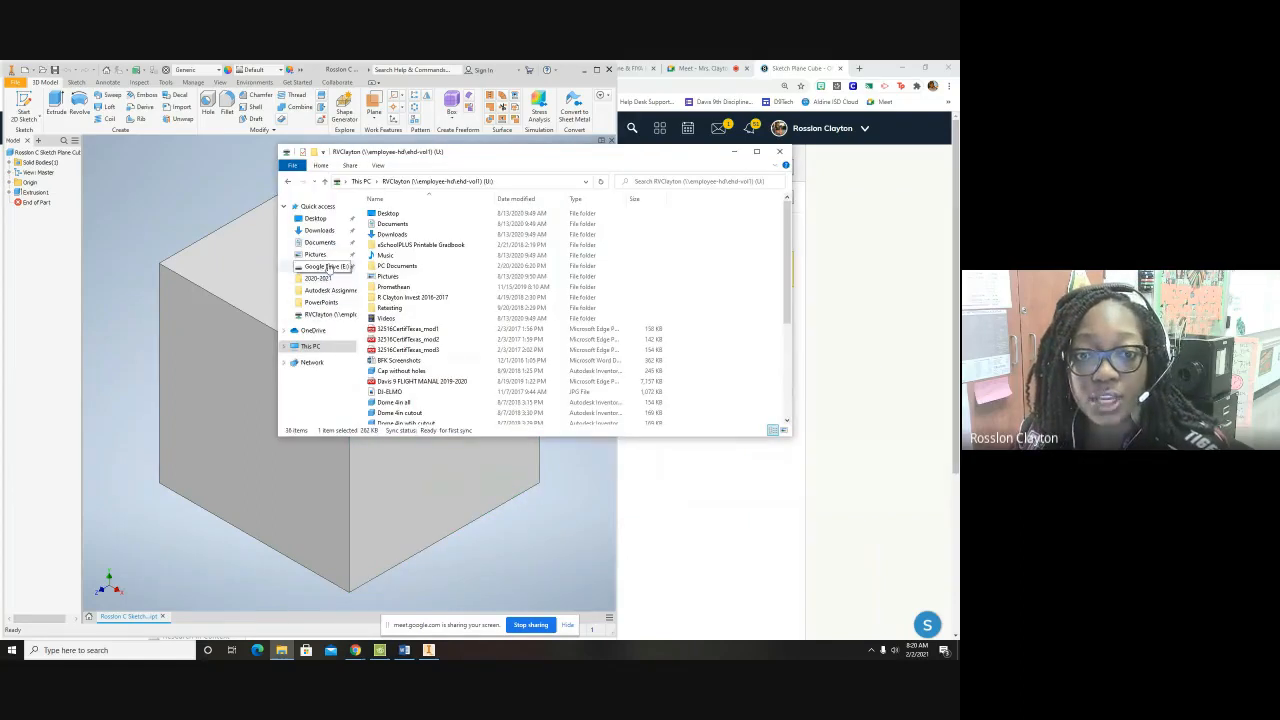
click(312, 346)
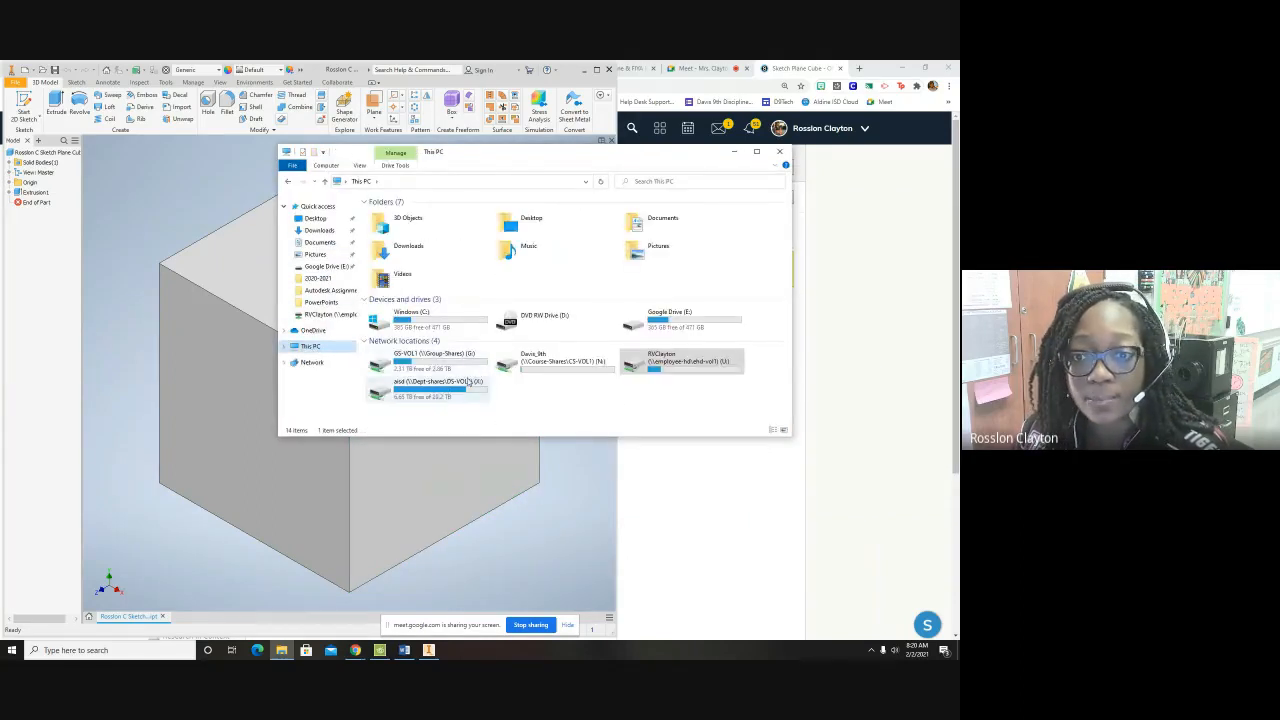
double_click(693, 360)
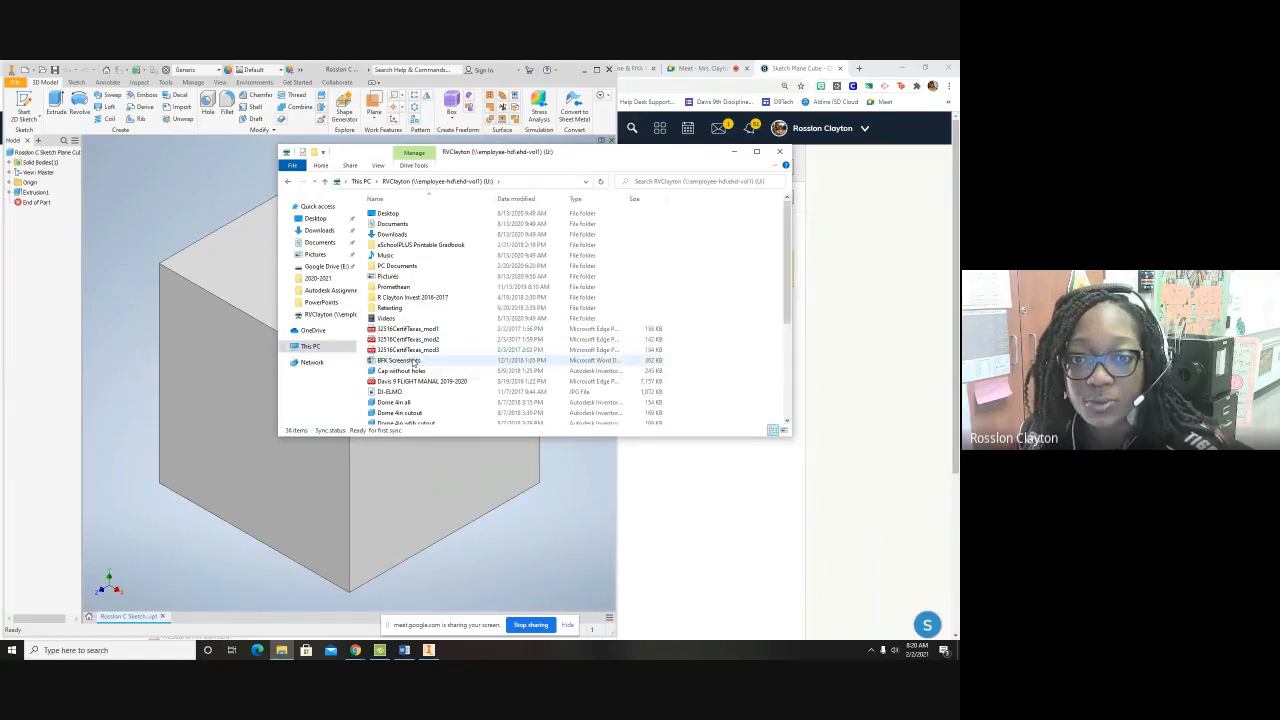
scroll(413, 362, down, 5)
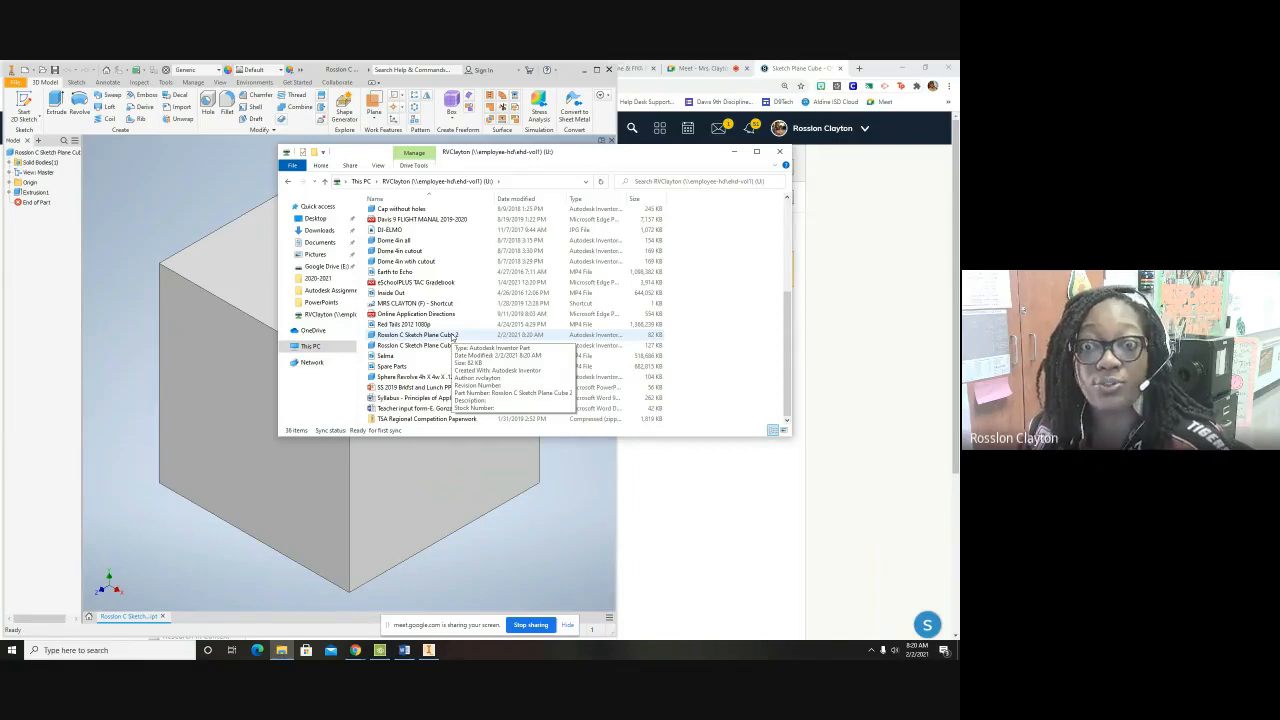
click(736, 153)
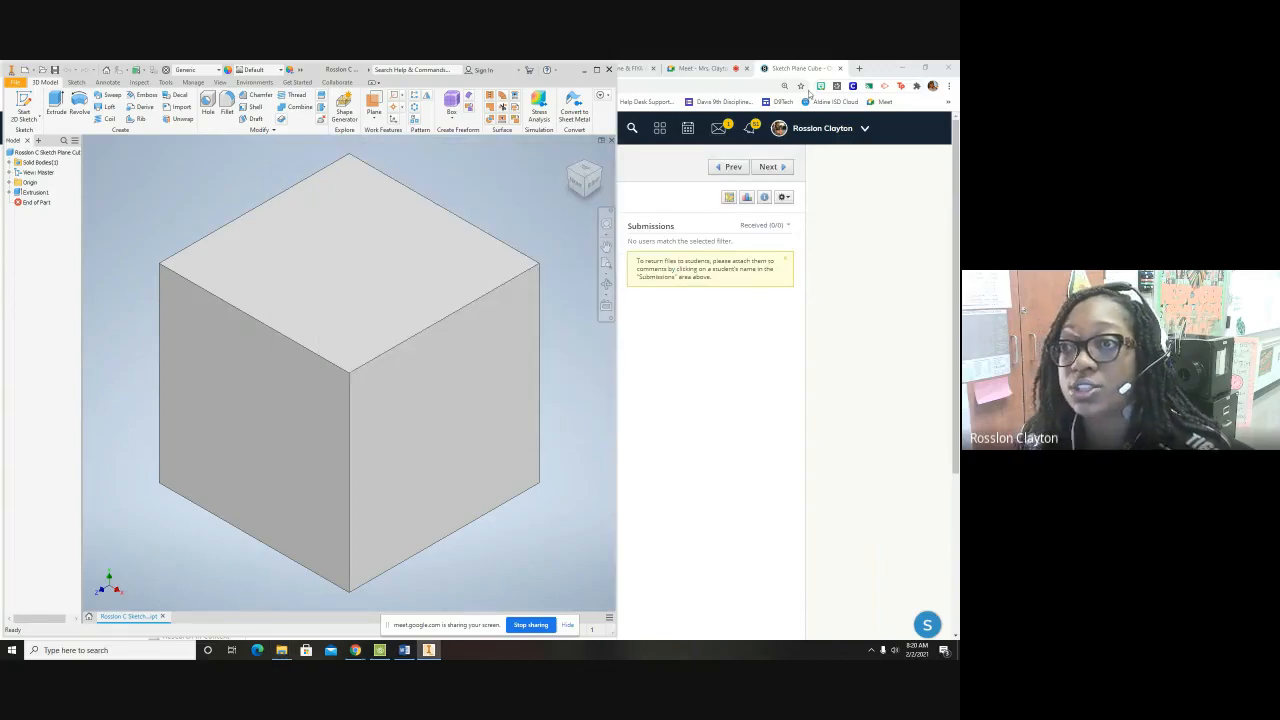
Close Autodesk Inventor and highlight the Sketch Plane Cube assignment's instruction to screenshot the final product and submit it
click(609, 70)
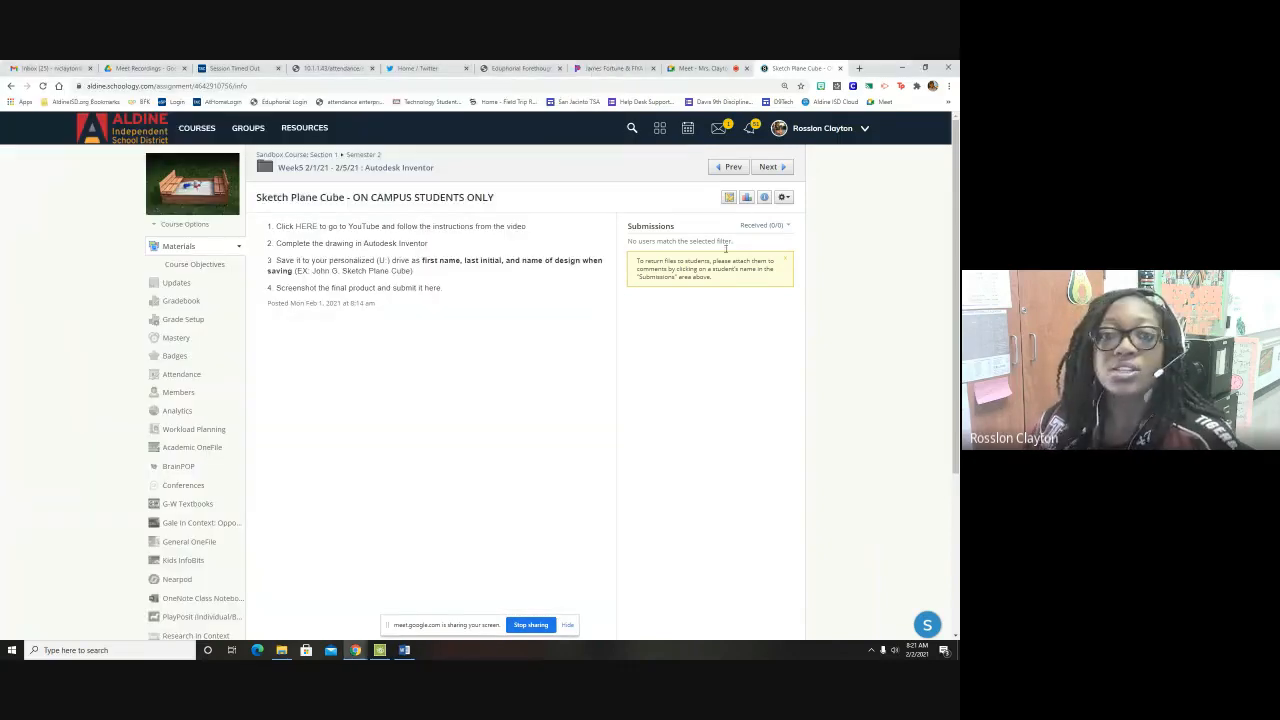
drag(445, 292, 272, 294)
click(484, 338)
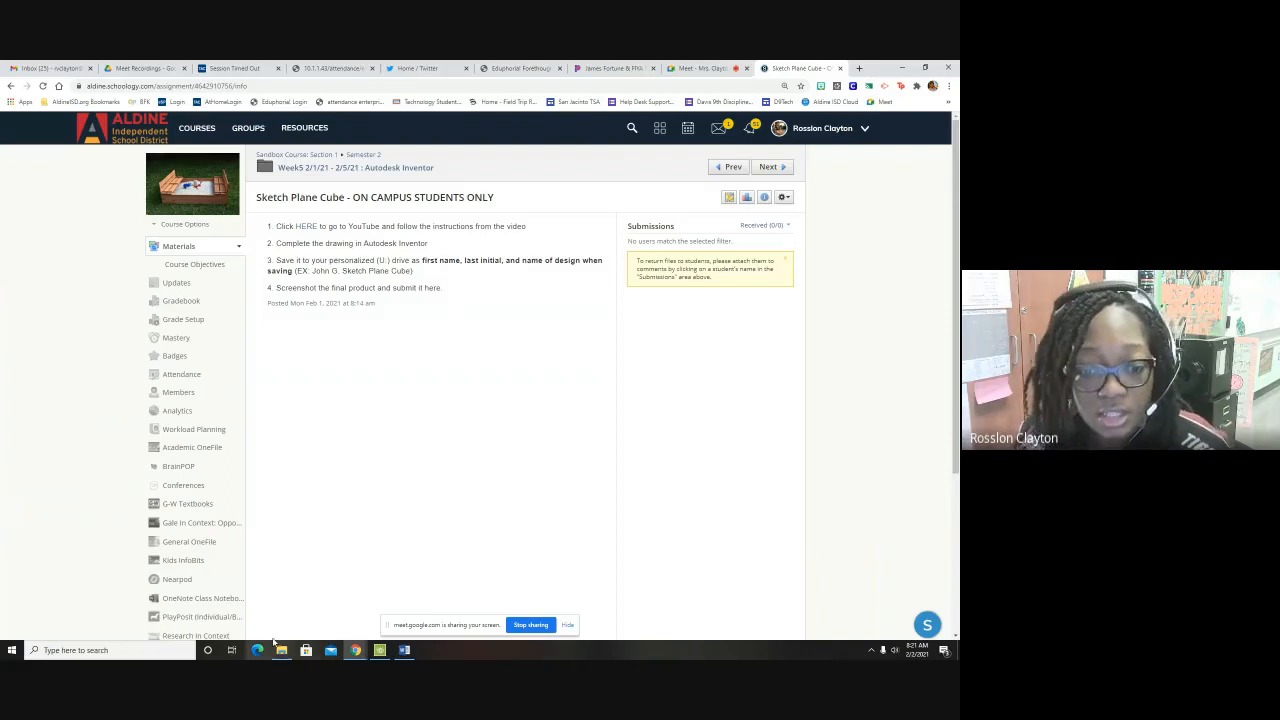
Open Paint, paste the captured full-screen screenshot onto the blank canvas, and shift it slightly up and to the left
mouse_move(284, 653)
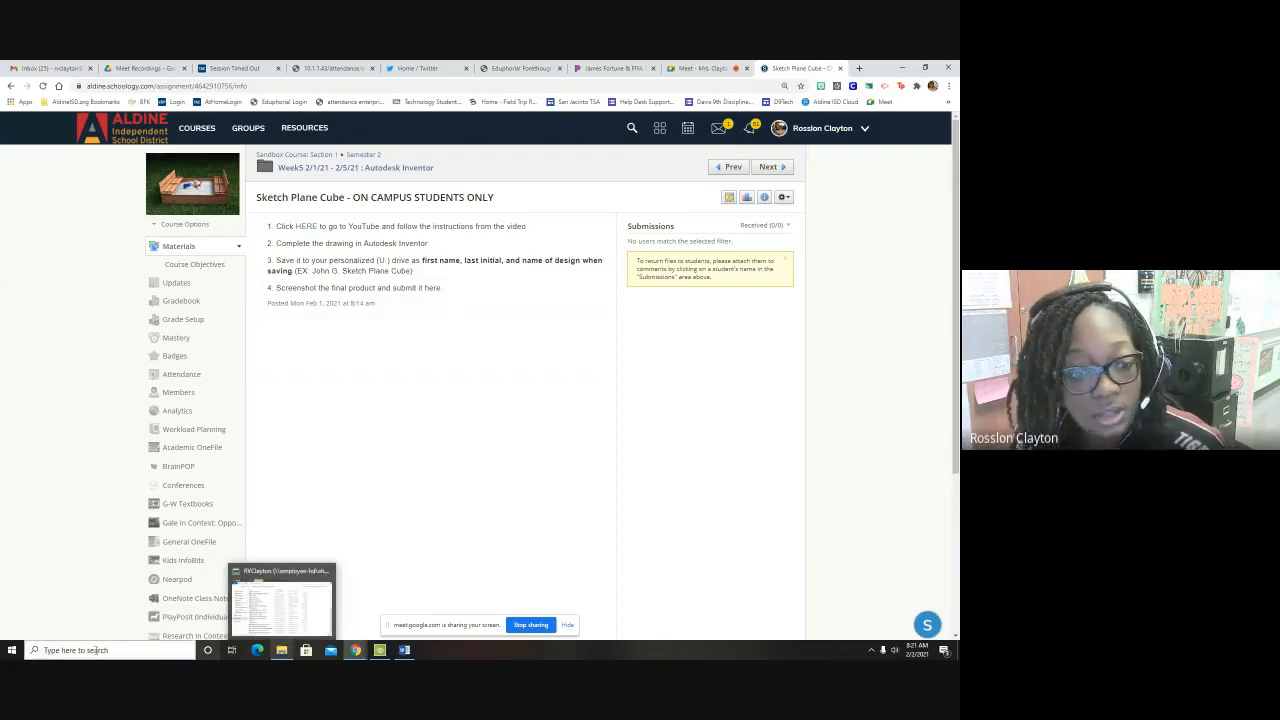
click(65, 651)
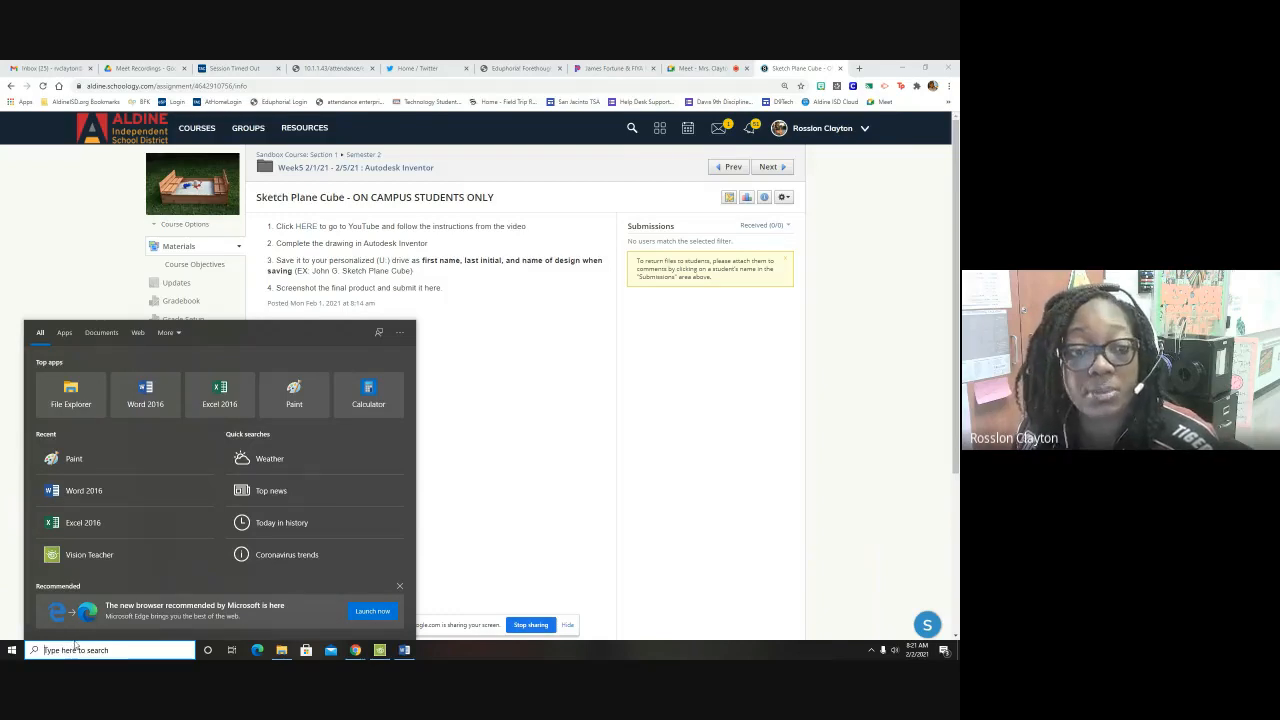
click(80, 459)
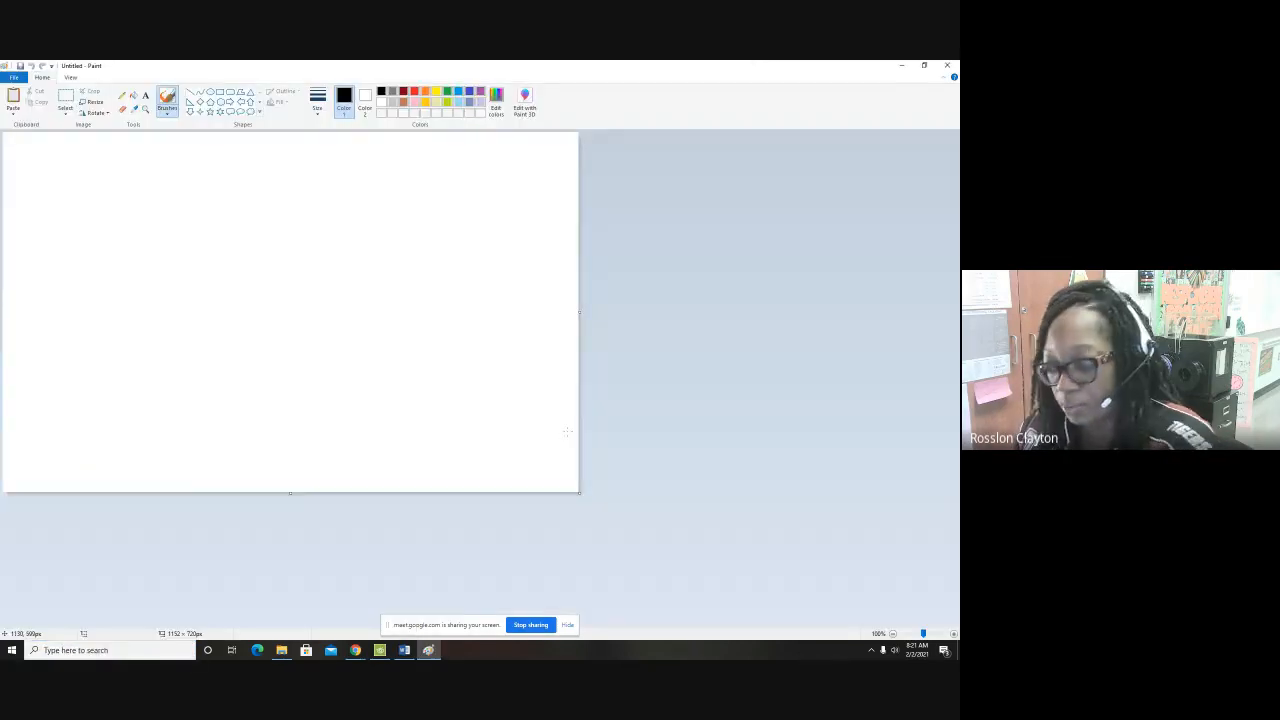
key(ctrl+v)
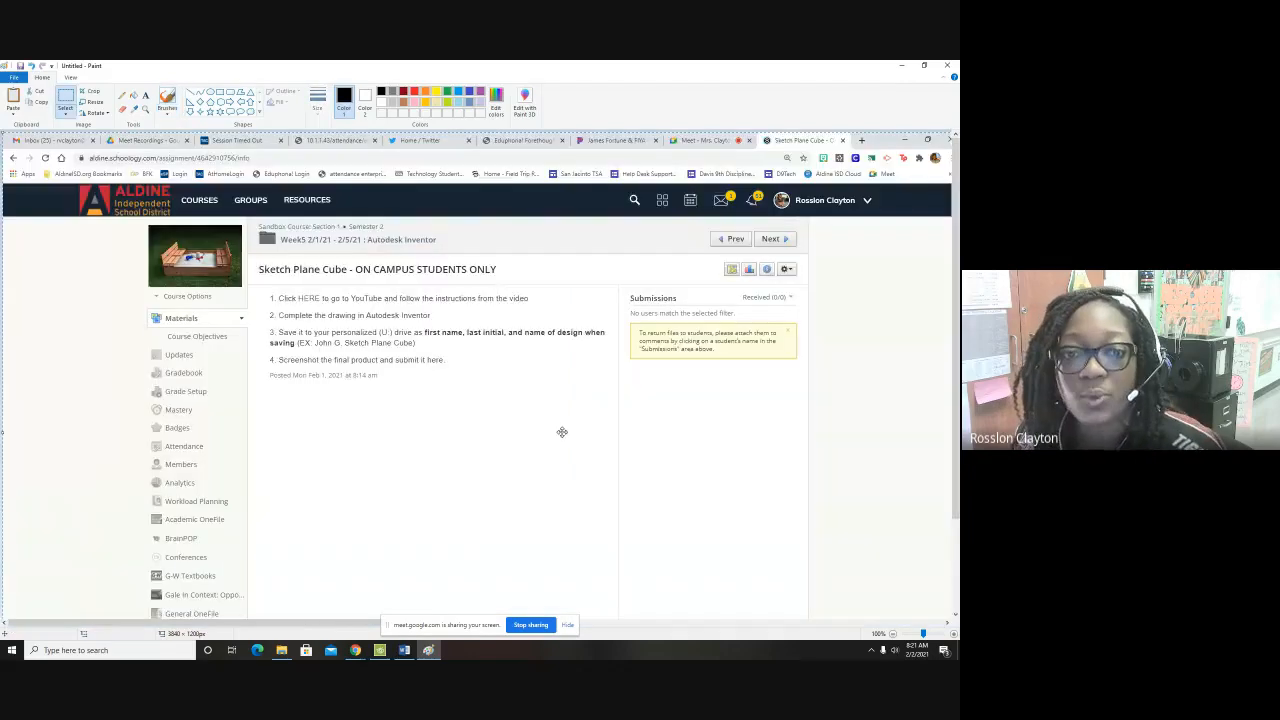
mouse_move(620, 421)
mouse_down()
mouse_move(603, 420)
mouse_move(623, 412)
mouse_up()
mouse_move(629, 414)
mouse_down()
mouse_move(614, 406)
mouse_move(671, 380)
mouse_move(617, 390)
mouse_up()
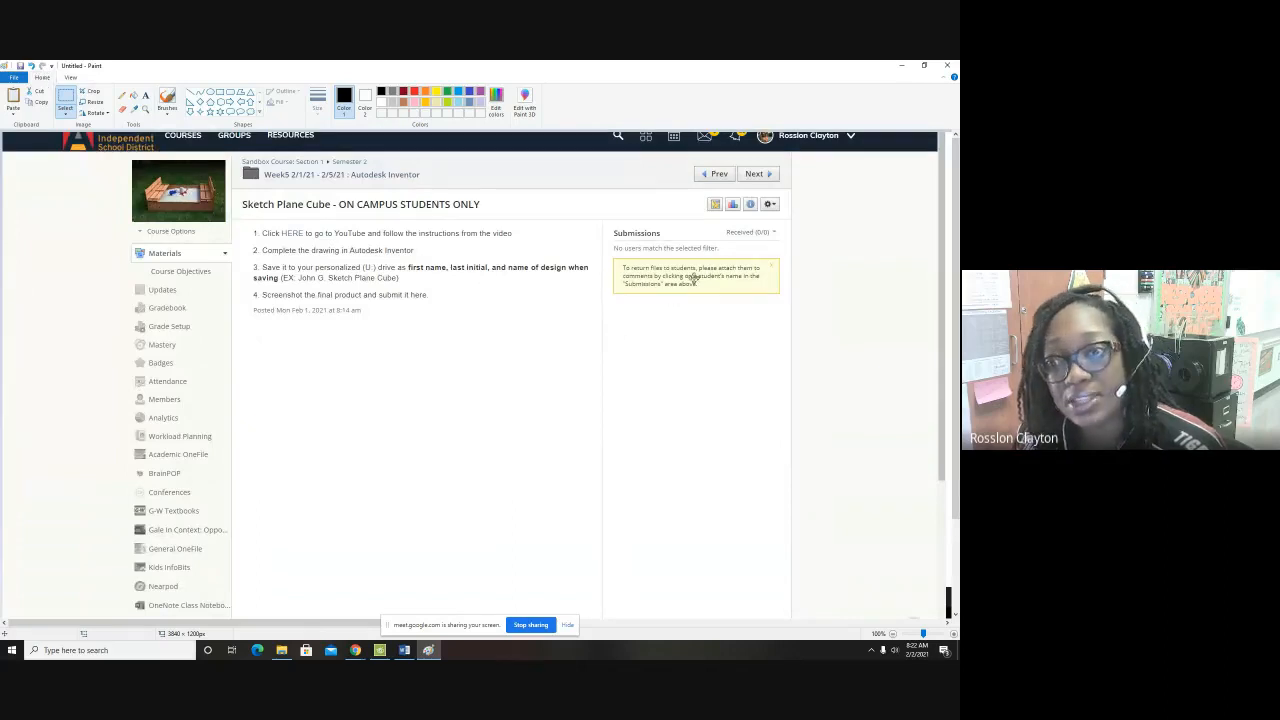
Close Paint without saving the pasted screenshot
click(948, 65)
click(497, 355)
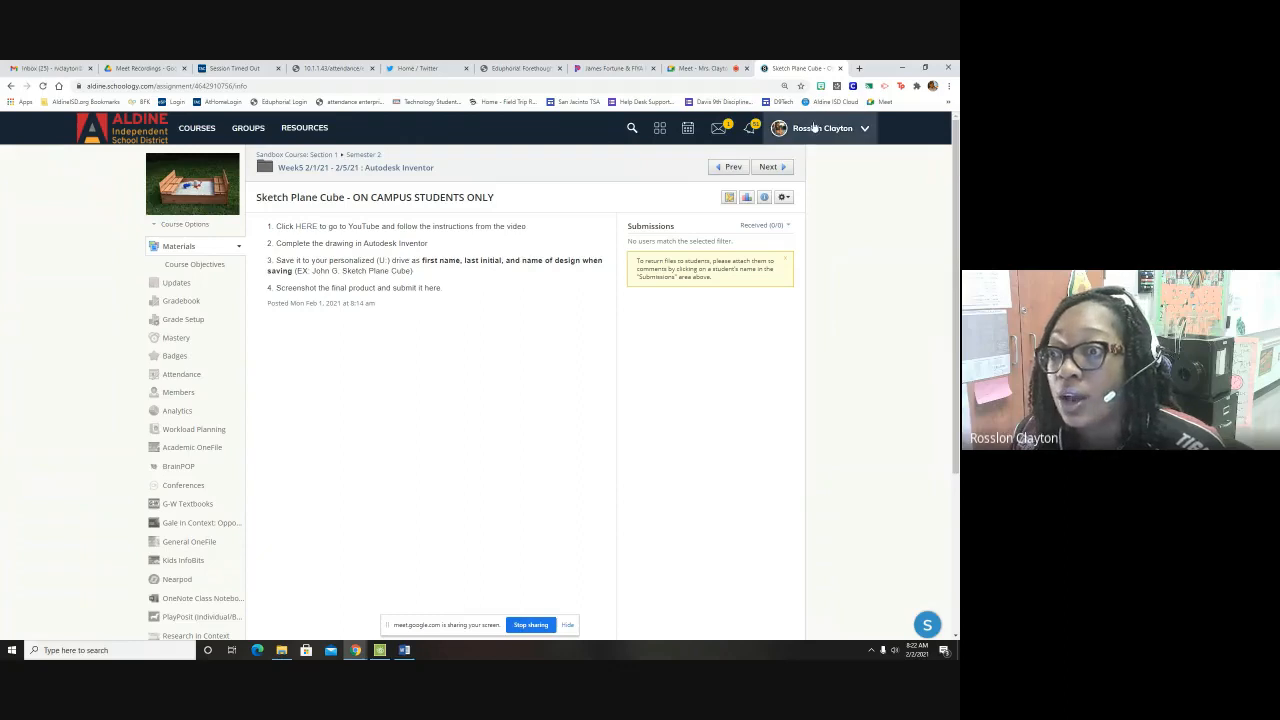
Switch to the Google Meet call in the browser and stop sharing the screen
click(715, 72)
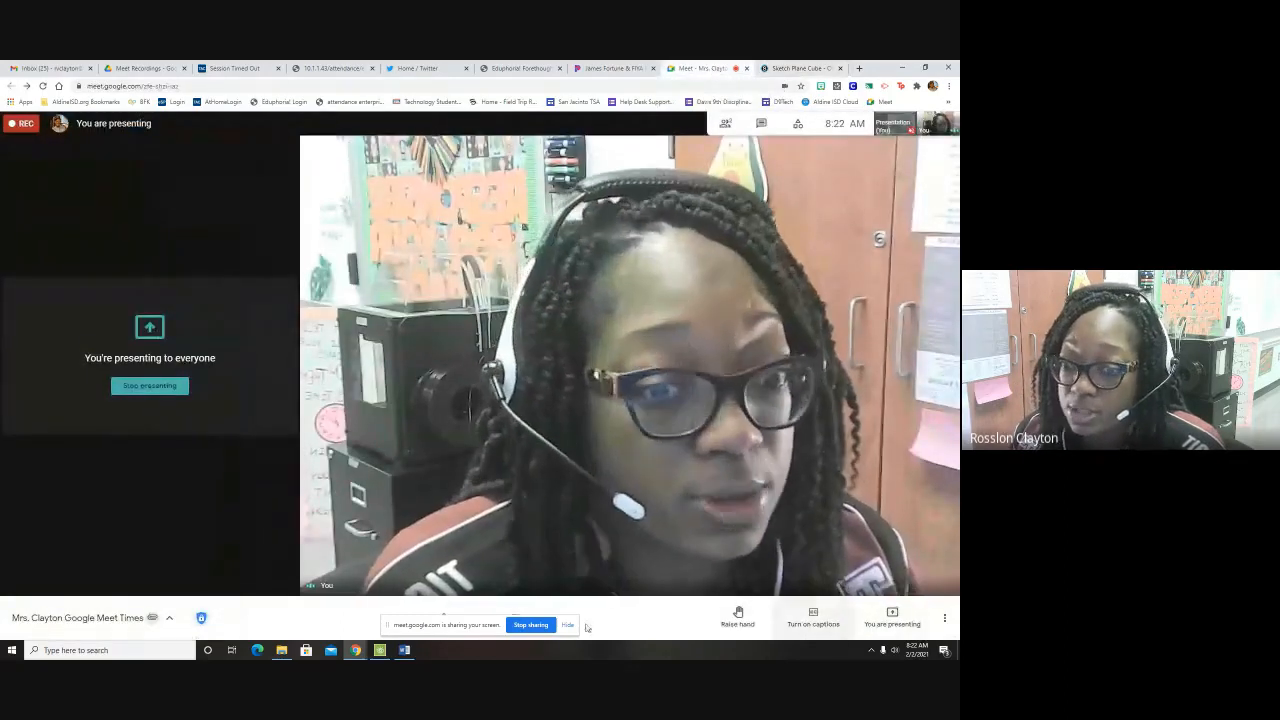
click(538, 625)
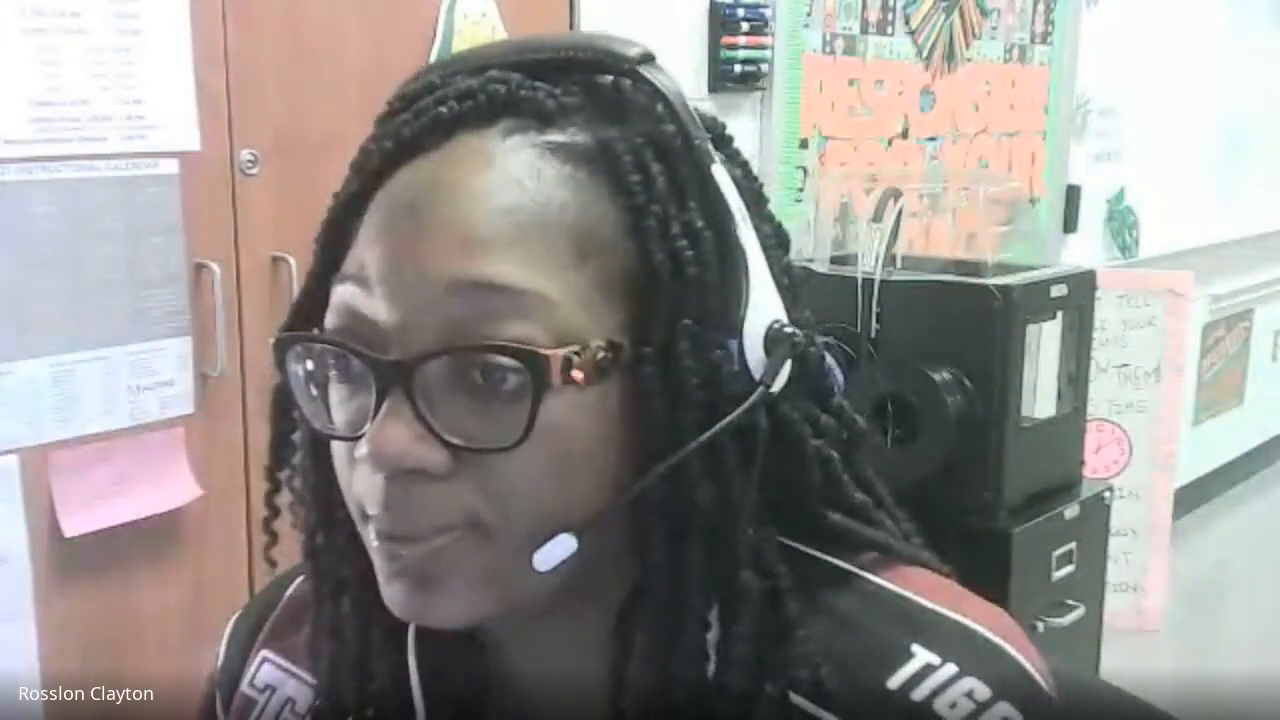